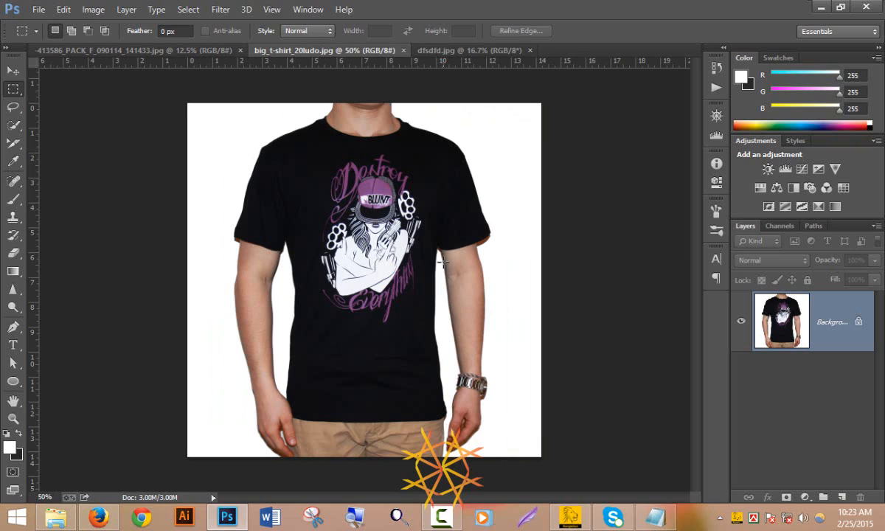
Step: In dfsdfd.jpg, convert the locked Background into a regular layer named Layer 0
click(137, 47)
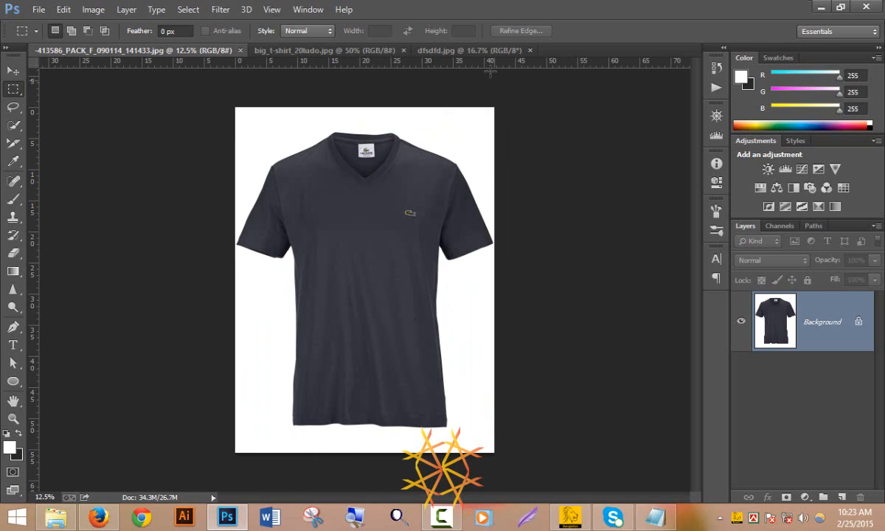
click(455, 49)
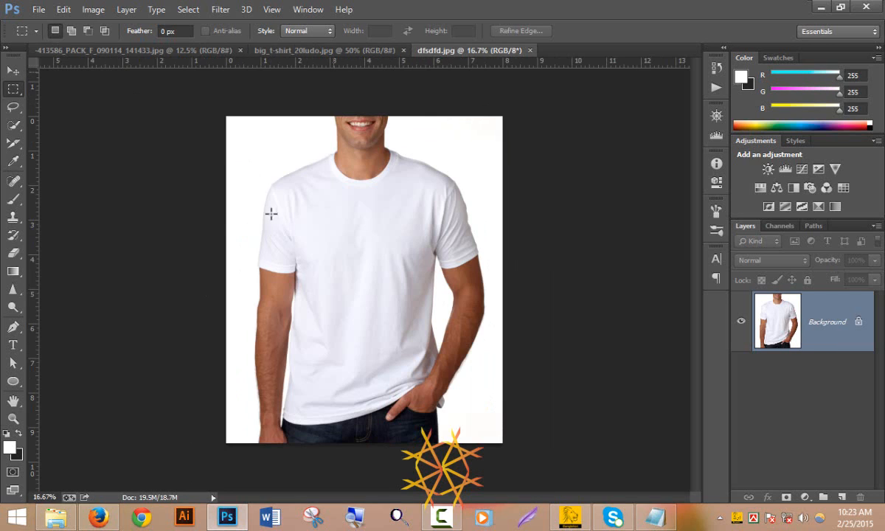
double_click(861, 322)
click(557, 164)
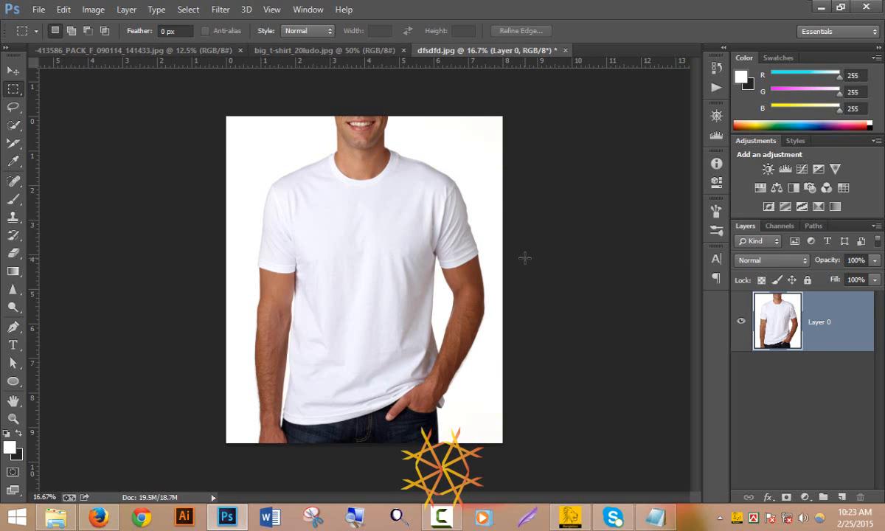
Step: Duplicate Layer 0 and hide the original layer
key(ctrl+j)
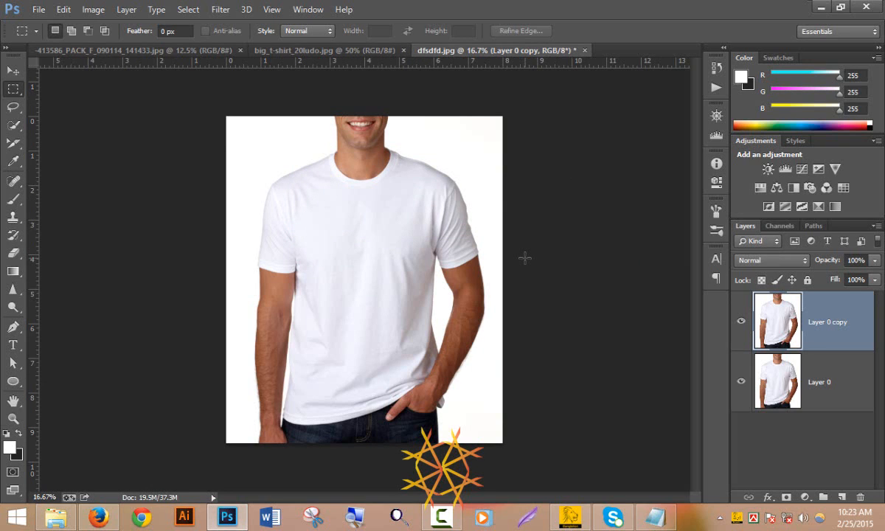
click(741, 381)
drag(232, 129, 267, 167)
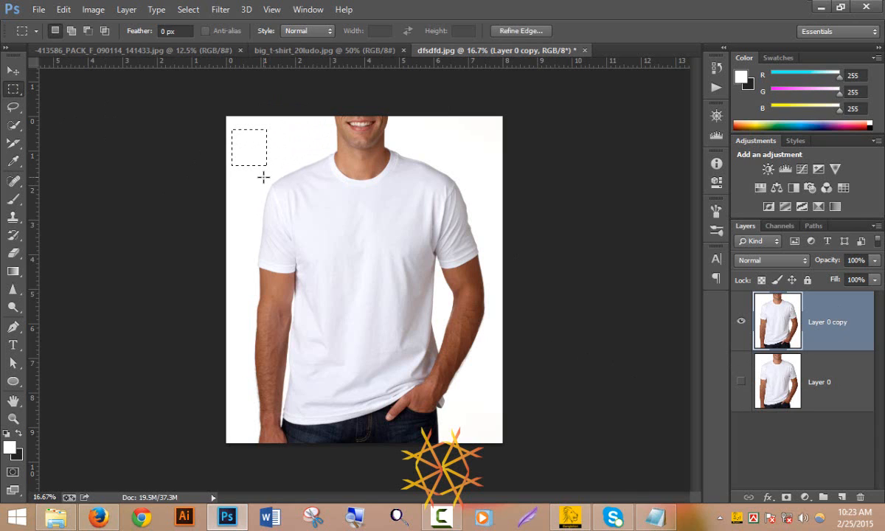
click(222, 9)
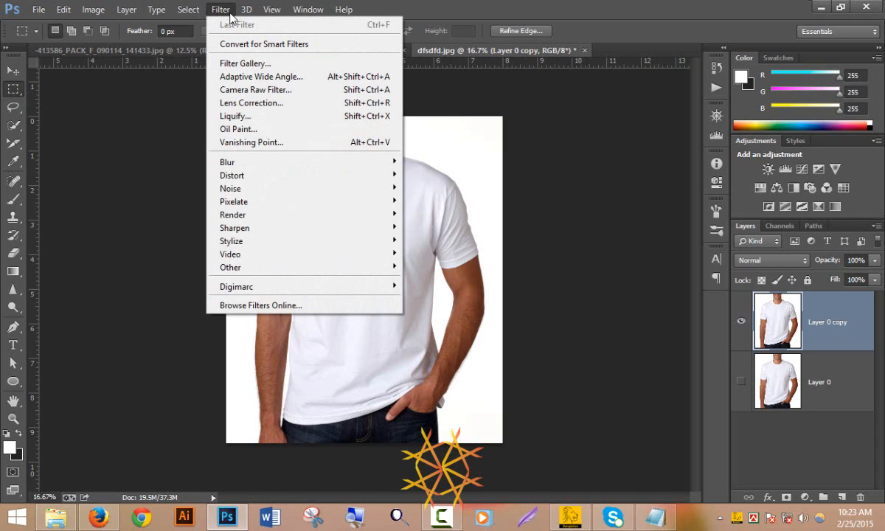
click(197, 19)
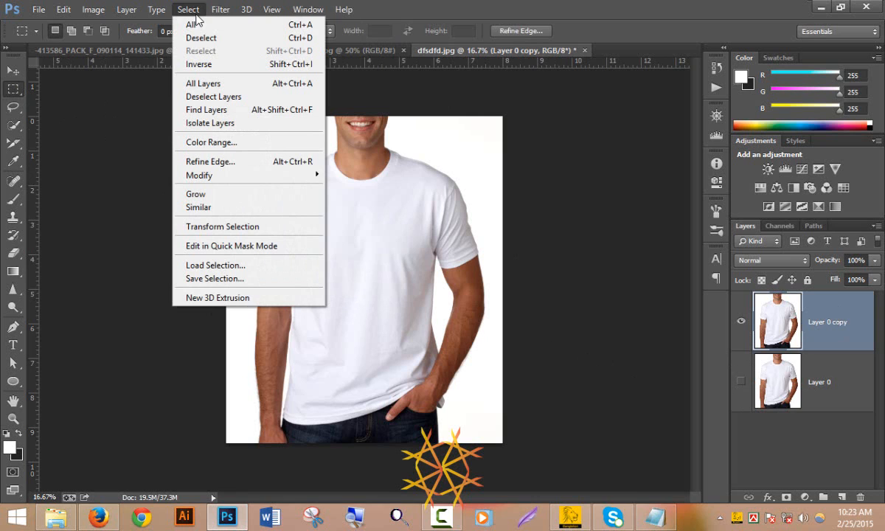
click(227, 210)
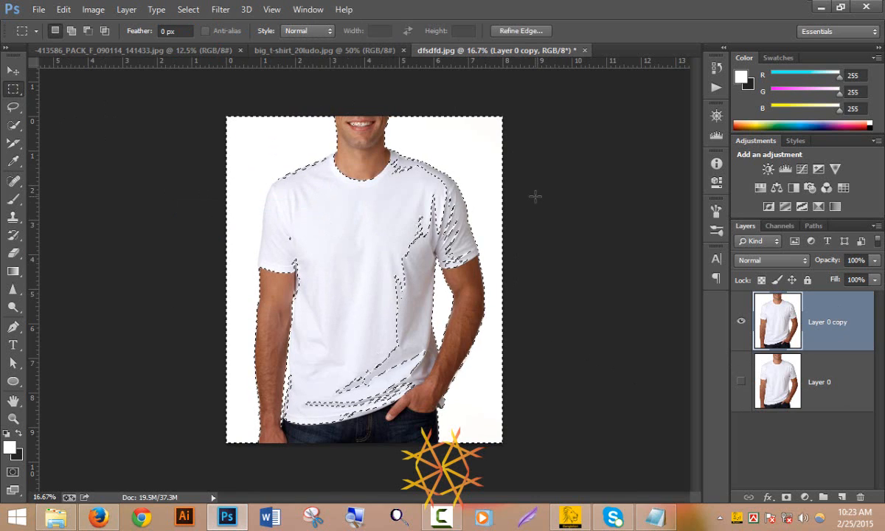
key(ctrl+d)
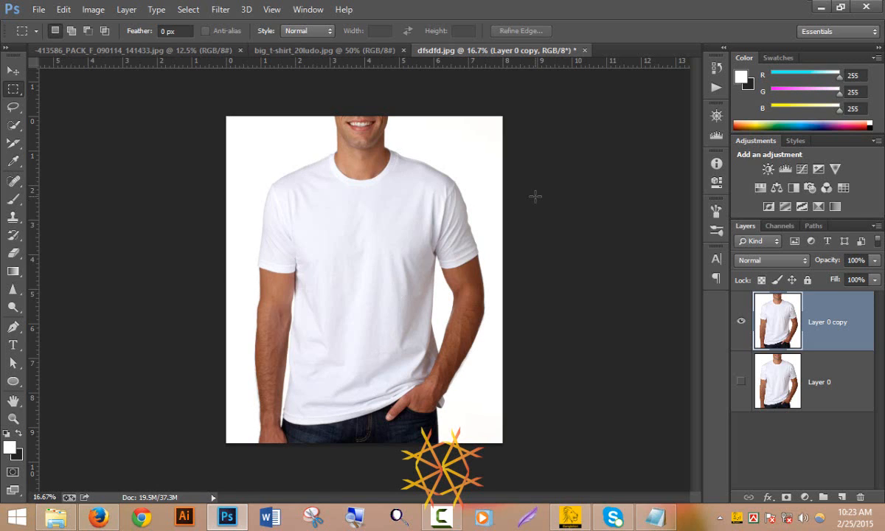
Step: Select the white background on both sides of the man on Layer 0 copy with the Quick Selection tool
click(16, 127)
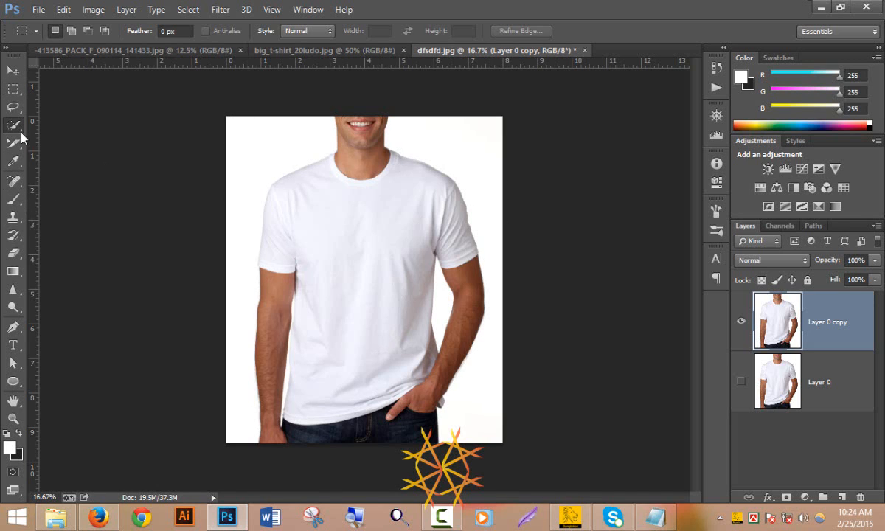
right_click(16, 127)
click(63, 118)
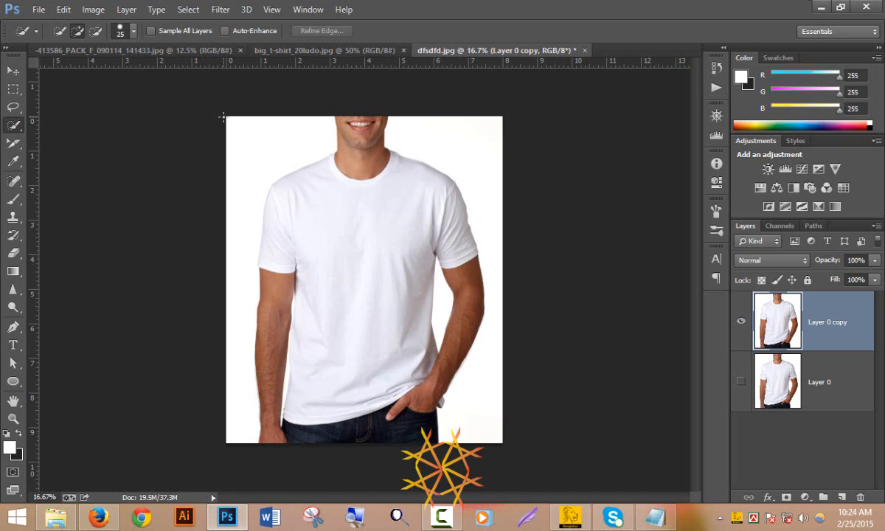
mouse_move(249, 154)
mouse_down()
mouse_move(227, 227)
mouse_move(210, 295)
mouse_up()
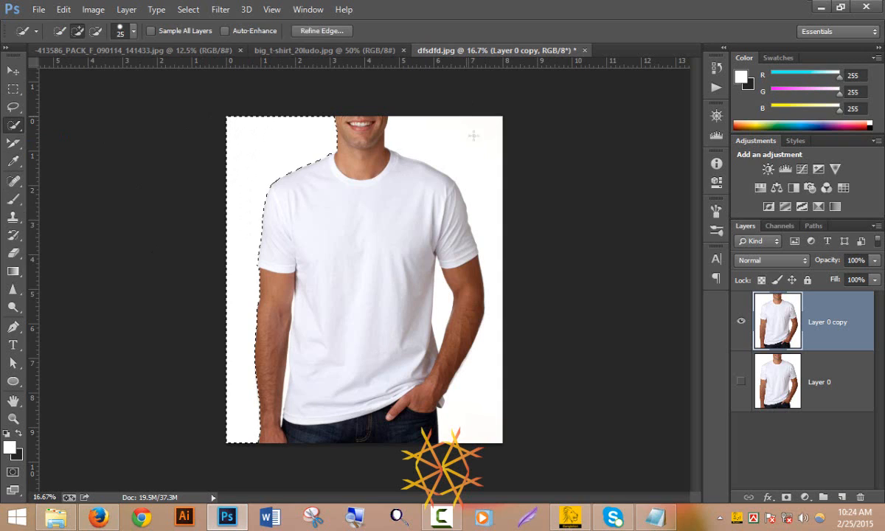
drag(474, 135, 494, 161)
drag(498, 311, 490, 381)
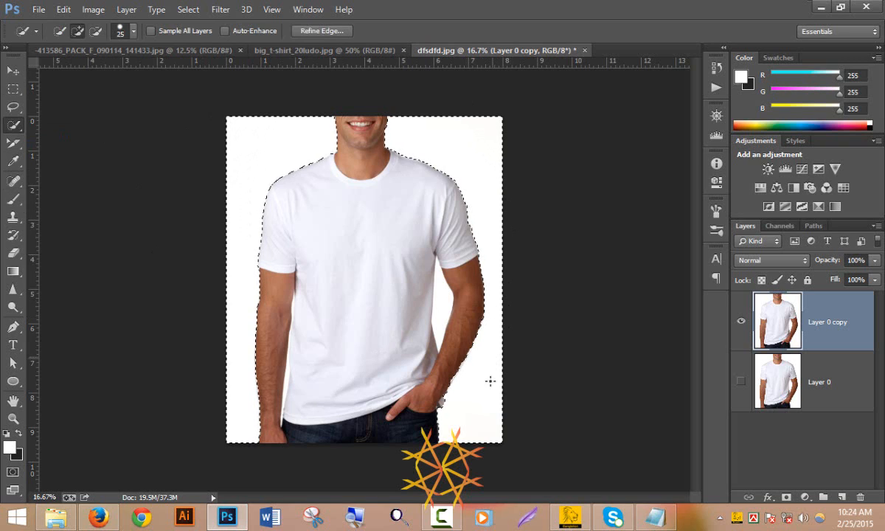
Step: Subtract the sleeve and arm above the pocketed hand from the selection and restore the white background outside them
mouse_move(453, 333)
mouse_down()
mouse_move(439, 279)
mouse_move(413, 267)
mouse_up()
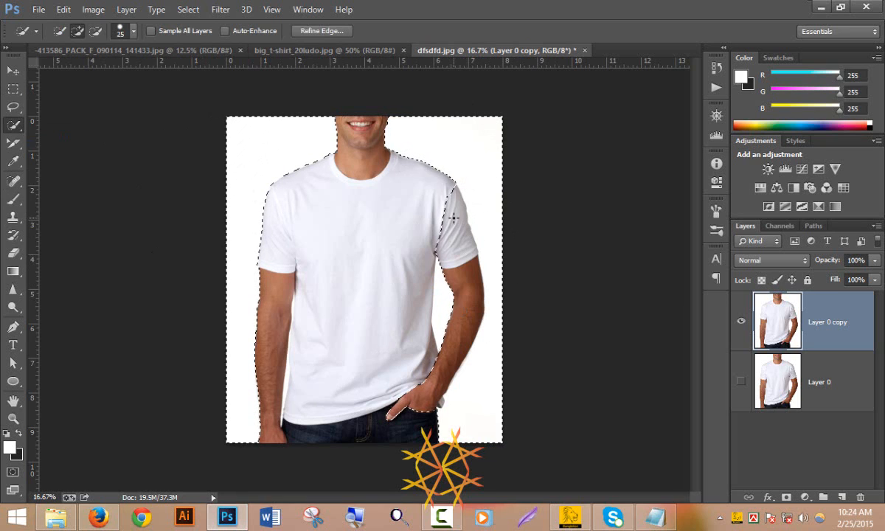
key(alt)
mouse_move(449, 196)
mouse_down()
mouse_move(470, 325)
mouse_move(470, 408)
mouse_up()
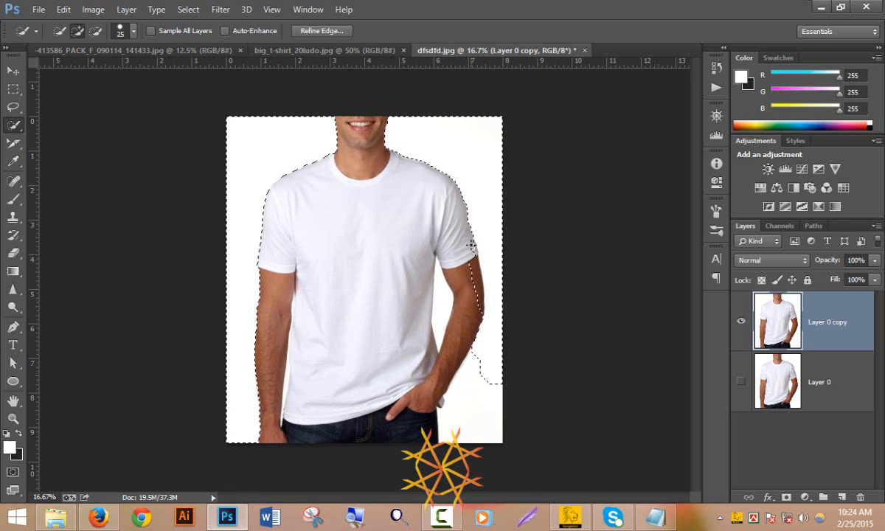
drag(472, 248, 487, 323)
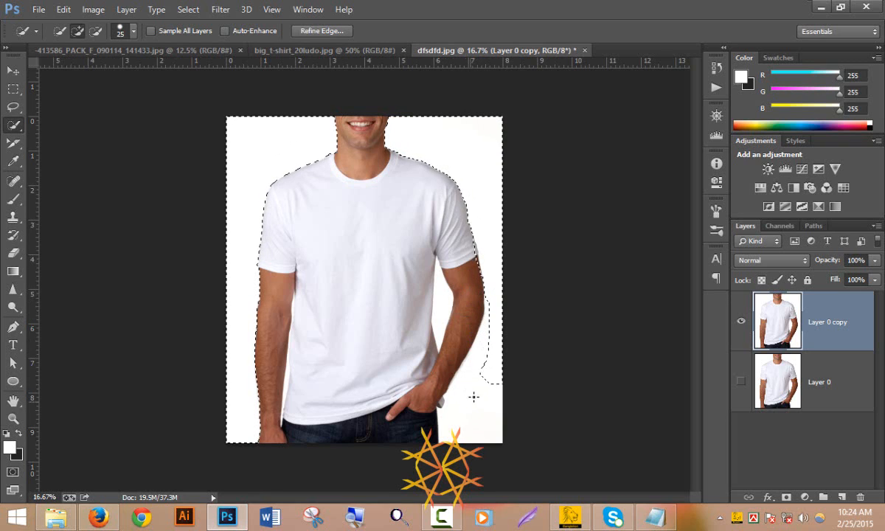
click(471, 438)
click(488, 336)
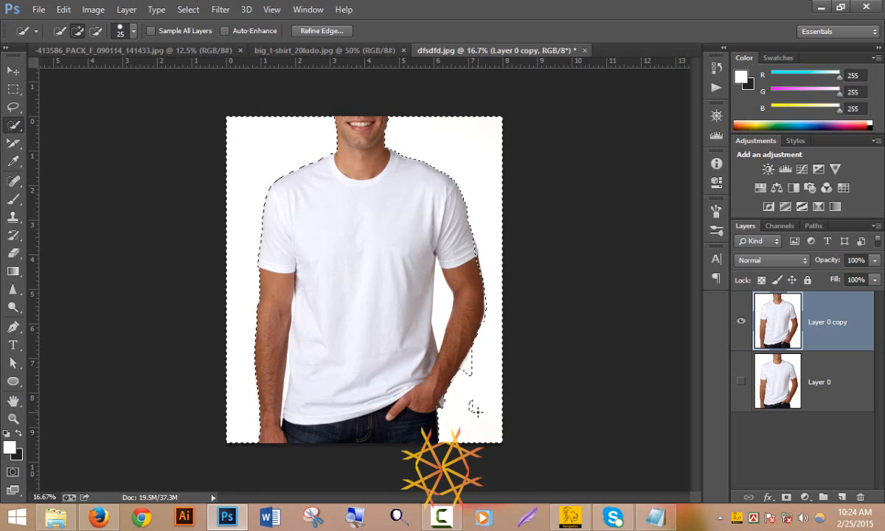
Step: Set the Quick Selection brush size to 100 and add the white gap between the torso and bent arm to the selection
key(bracketright)
key(bracketright)
key(bracketright)
key(bracketright)
key(bracketright)
key(bracketright)
key(bracketright)
key(bracketright)
key(bracketright)
key(bracketright)
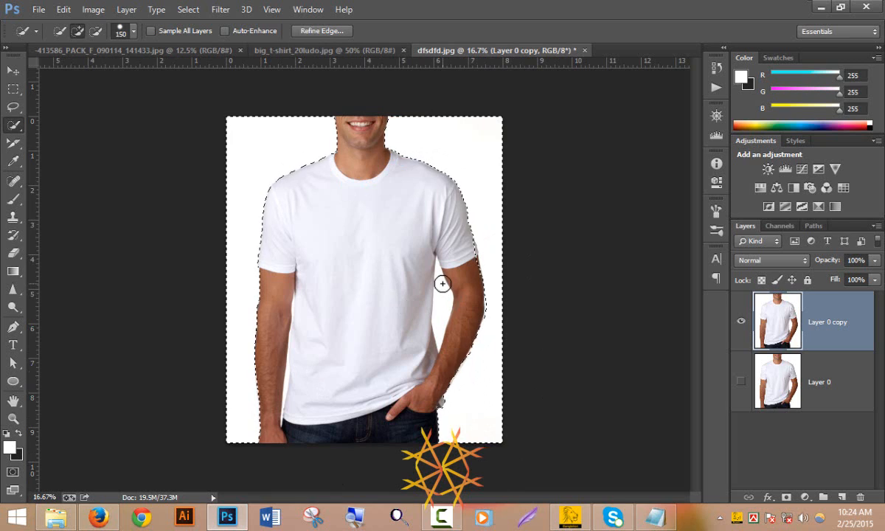
key(bracketleft)
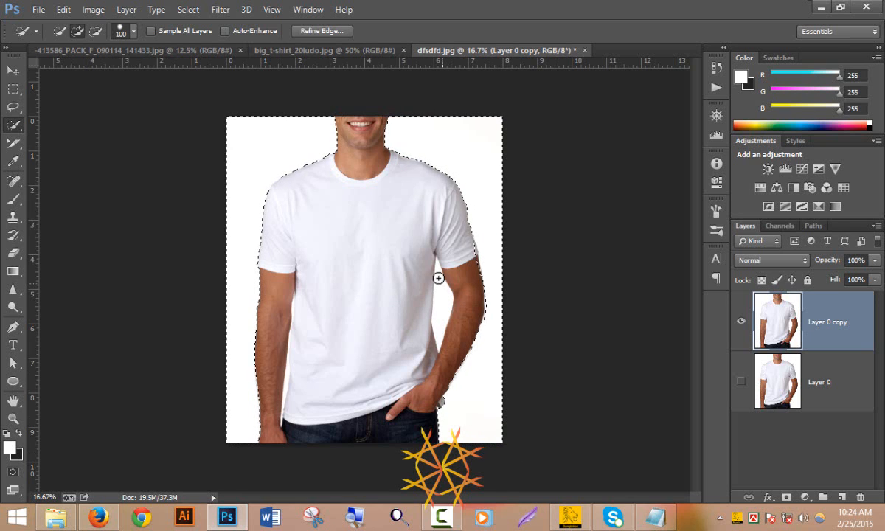
drag(438, 268, 438, 275)
key(bracketleft)
key(bracketleft)
key(bracketleft)
key(bracketleft)
key(bracketleft)
key(bracketleft)
key(bracketleft)
Step: Set the selection's Refine Edge options to Smart Radius on, a 6.1 px radius and a smoothing of 6
click(330, 34)
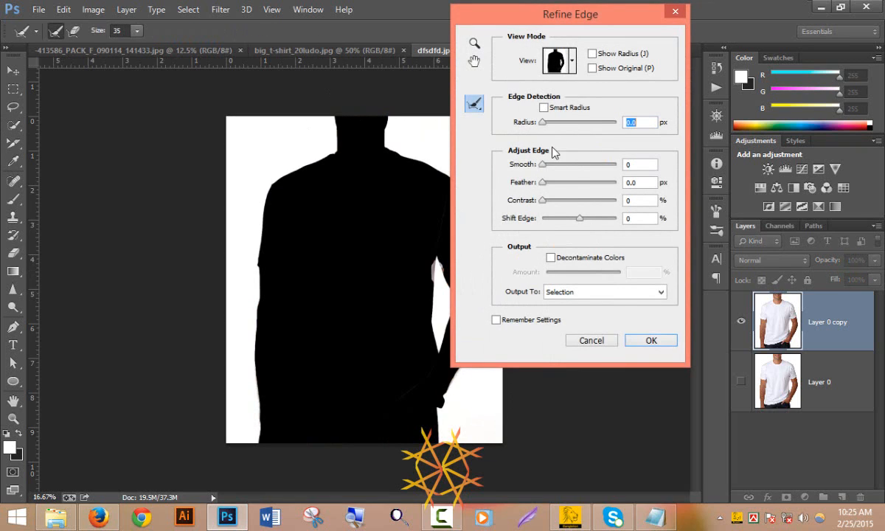
drag(544, 121, 565, 123)
click(543, 108)
drag(544, 165, 547, 170)
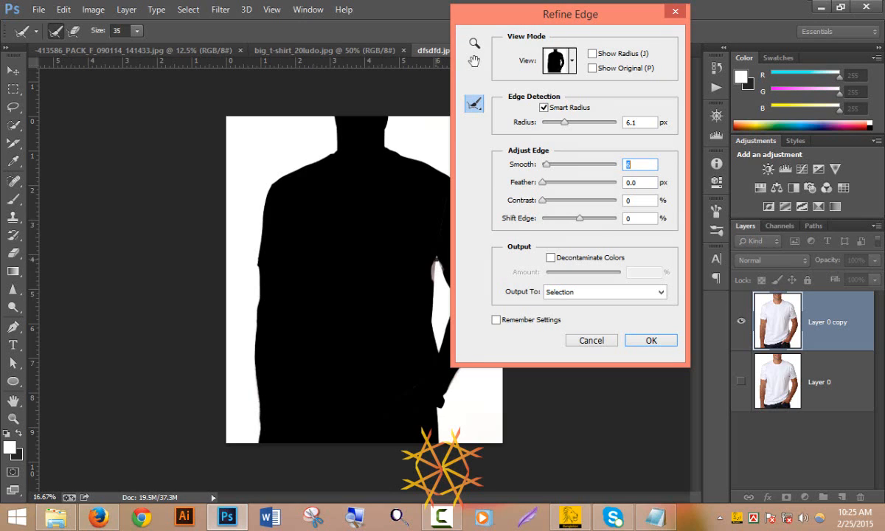
text(6)
Step: Refine the bent arm's outer edge with a size 60 Refine Radius brush and apply the edge refinement to the selection
drag(568, 14, 683, 20)
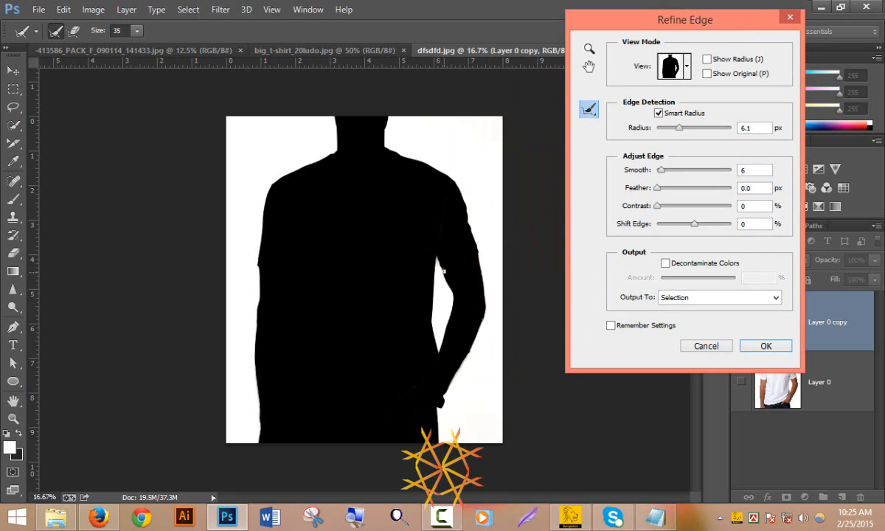
scroll(431, 262, up, 1)
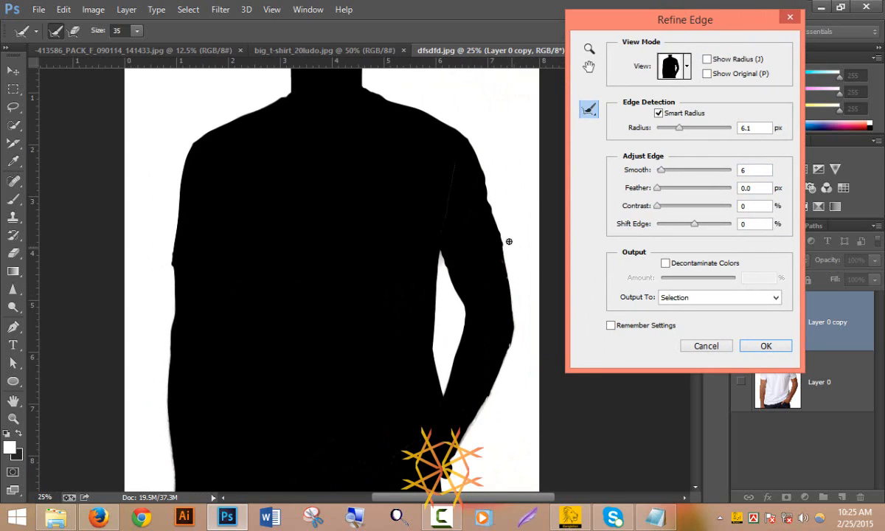
key(bracketright)
key(bracketright)
drag(499, 244, 506, 287)
drag(509, 325, 501, 369)
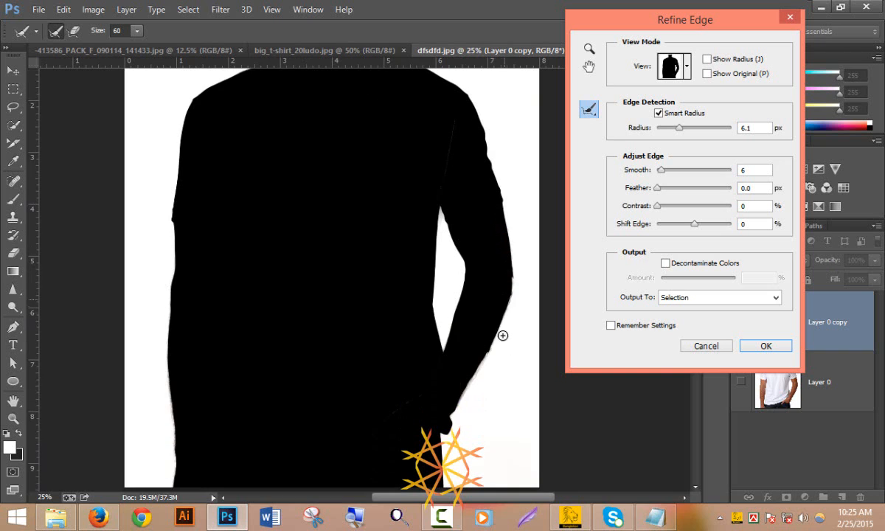
click(765, 351)
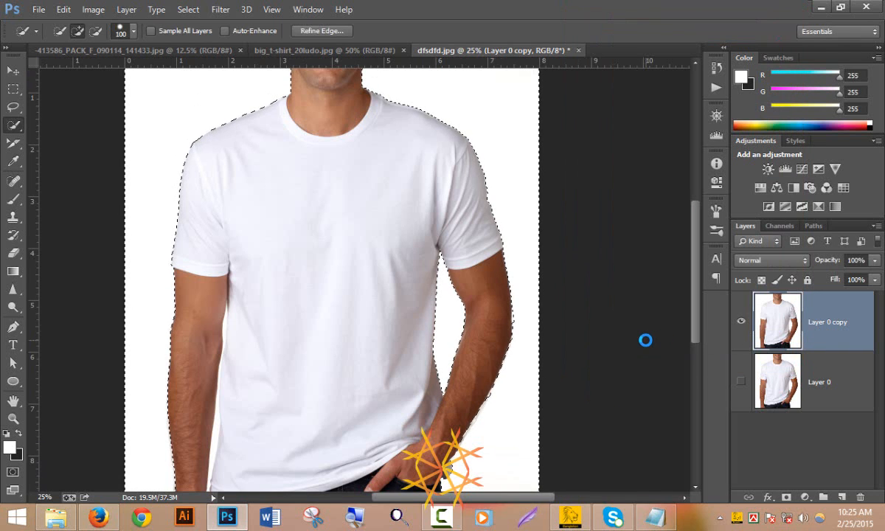
Step: Delete the selected white background from Layer 0 copy, deselect, and briefly show Layer 0 for comparison
scroll(646, 340, up, 1)
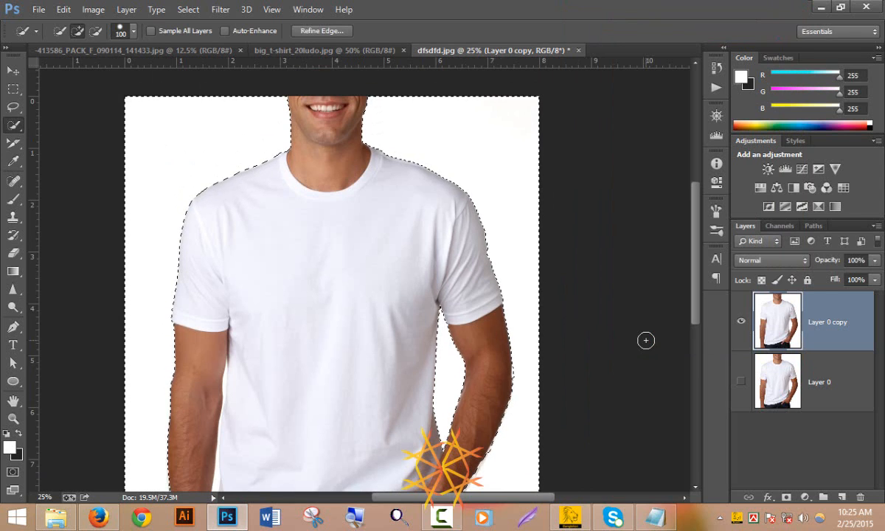
key(Delete)
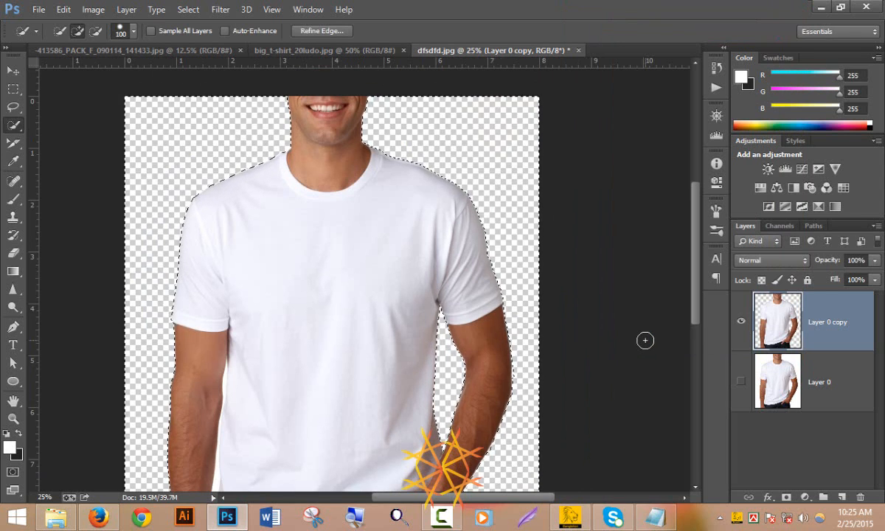
key(ctrl+d)
click(743, 381)
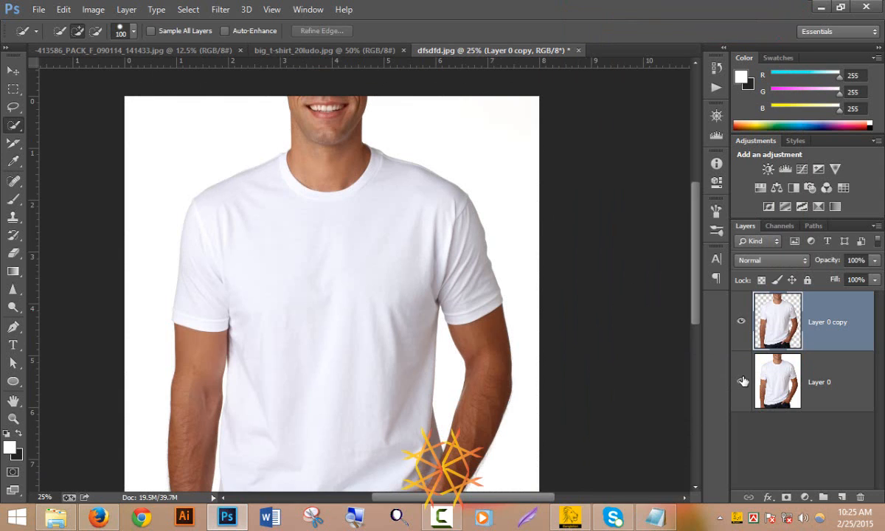
click(742, 381)
Step: Quick-select a small area on the shirt's chest and extend the selection to similar pixels across the shirt
scroll(479, 317, down, 5)
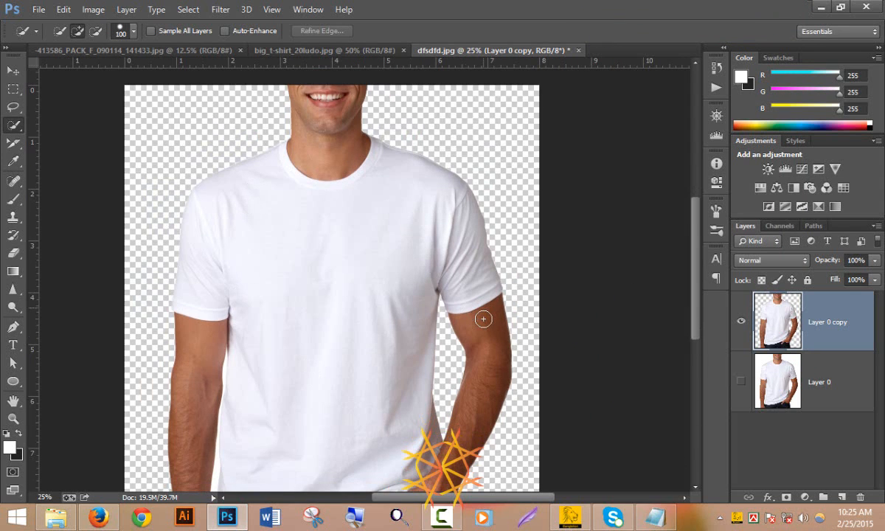
scroll(435, 322, up, 3)
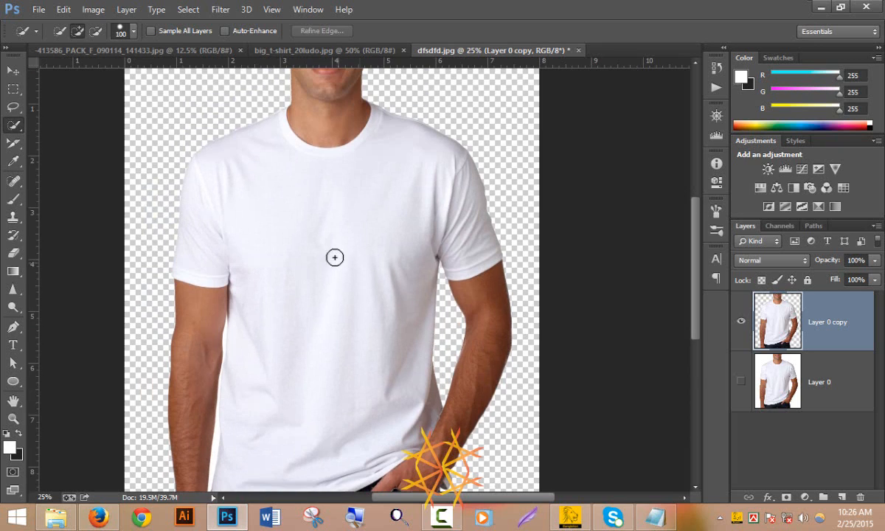
drag(330, 227, 332, 239)
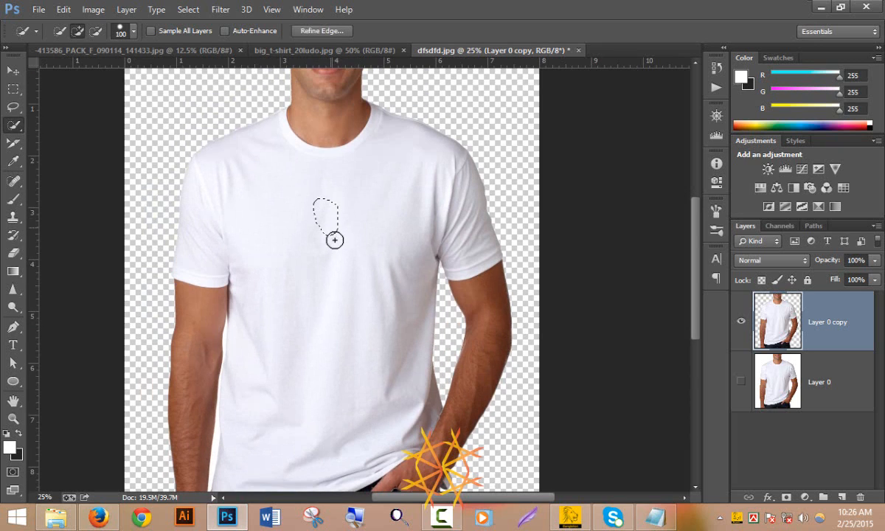
click(188, 10)
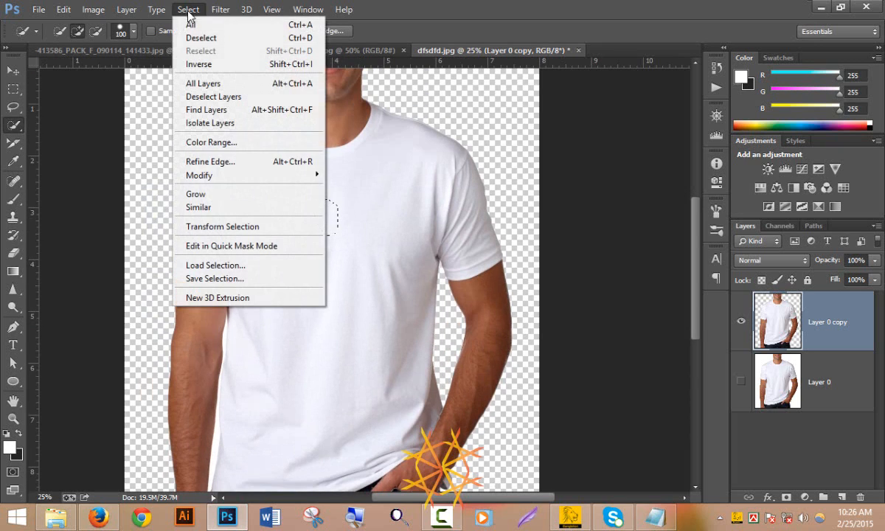
click(229, 208)
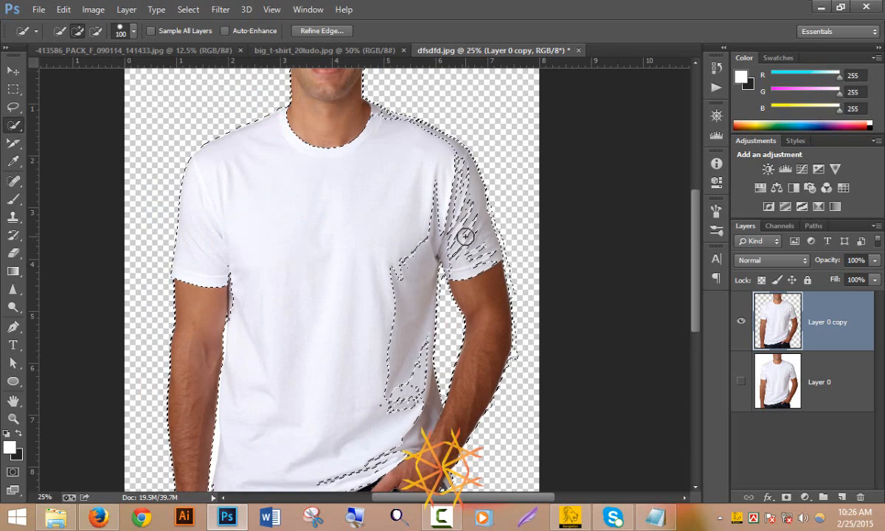
scroll(466, 236, up, 3)
scroll(466, 236, down, 3)
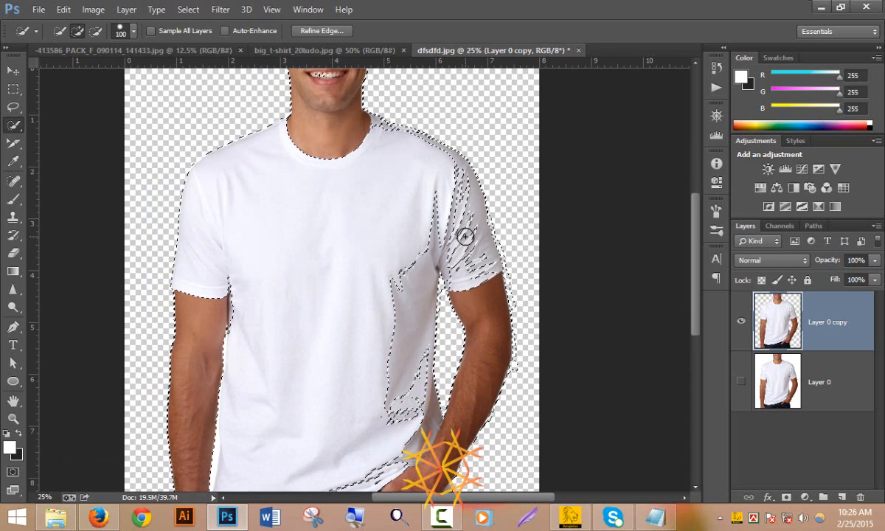
scroll(466, 236, down, 3)
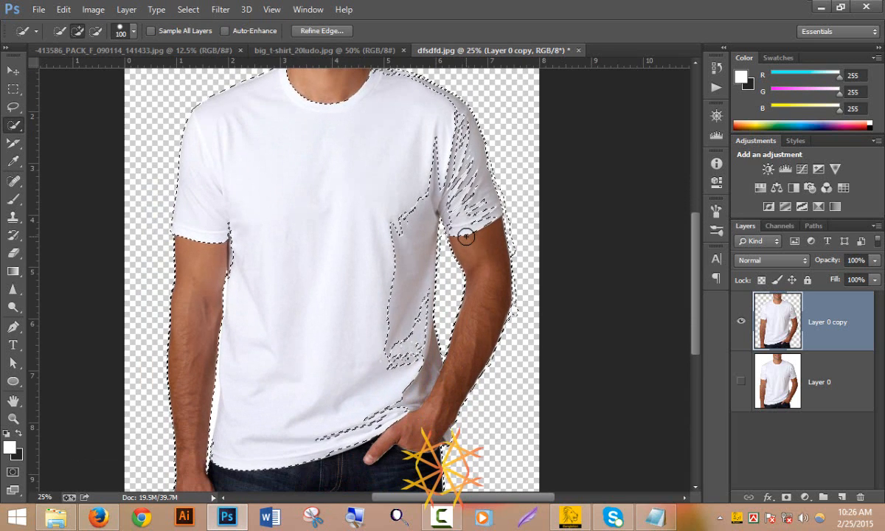
Step: Subtract the background spill beside the arms and the patchy area on the bent arm's sleeve from the shirt selection
scroll(466, 236, down, 3)
scroll(265, 395, up, 2)
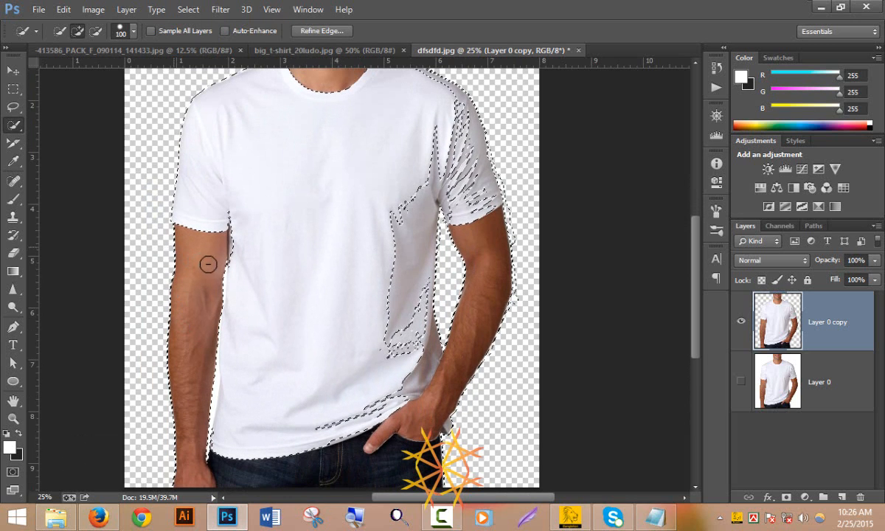
mouse_move(214, 266)
mouse_down()
mouse_move(212, 253)
mouse_move(238, 256)
mouse_up()
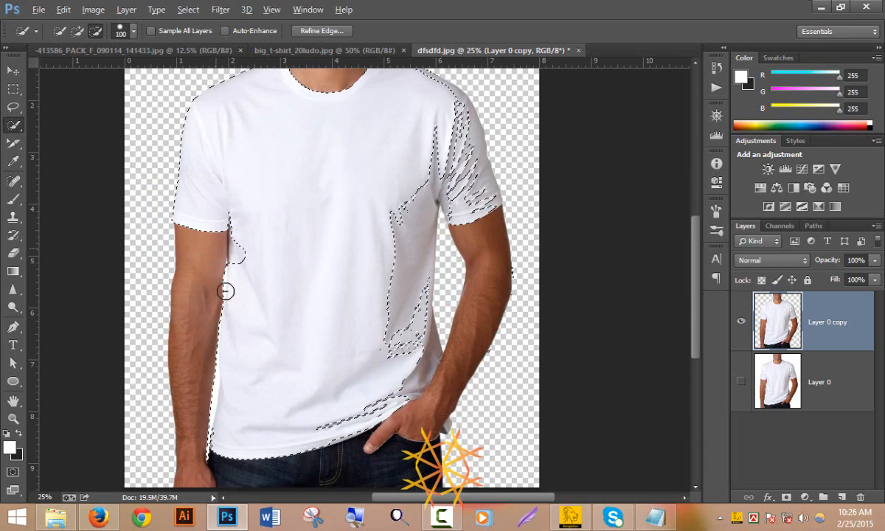
scroll(316, 267, up, 5)
key(alt)
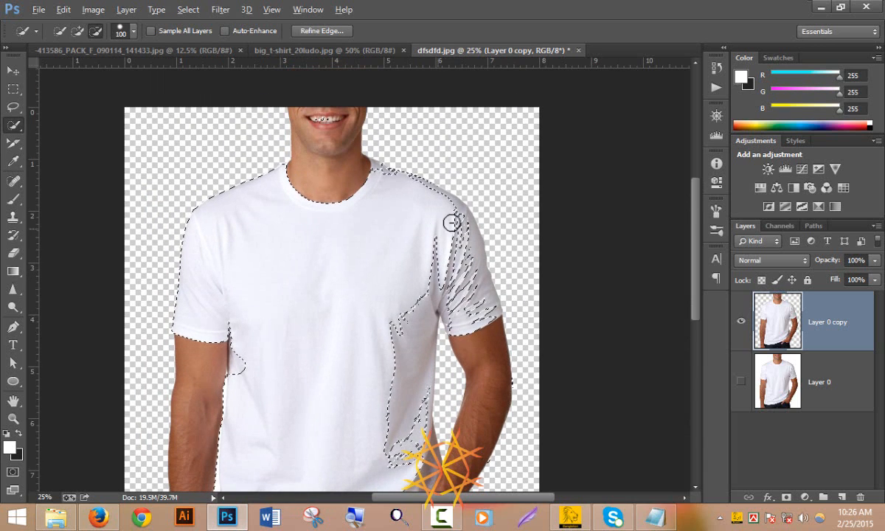
drag(442, 289, 431, 332)
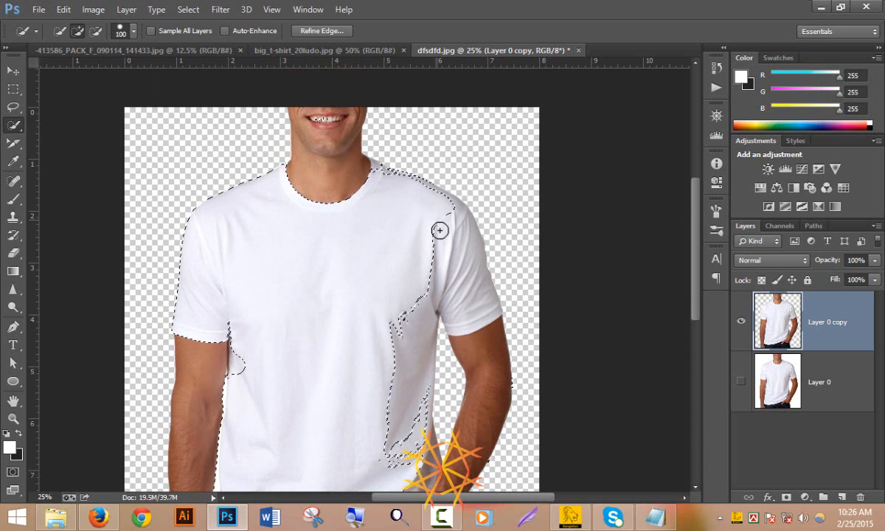
Step: Add the bent arm's sleeve, the shaded shirt side, the armpit and the missing patch beside the straight arm to the selection
drag(465, 288, 472, 304)
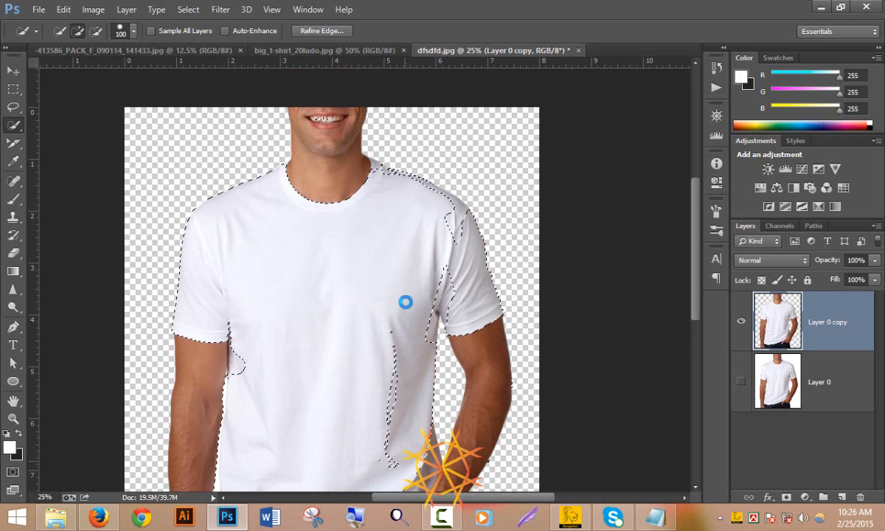
drag(393, 354, 389, 440)
scroll(436, 276, up, 2)
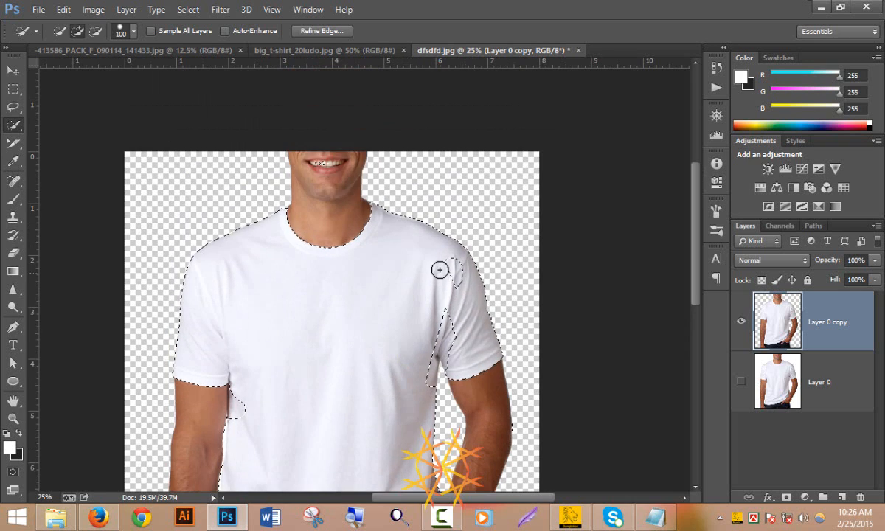
drag(450, 263, 466, 286)
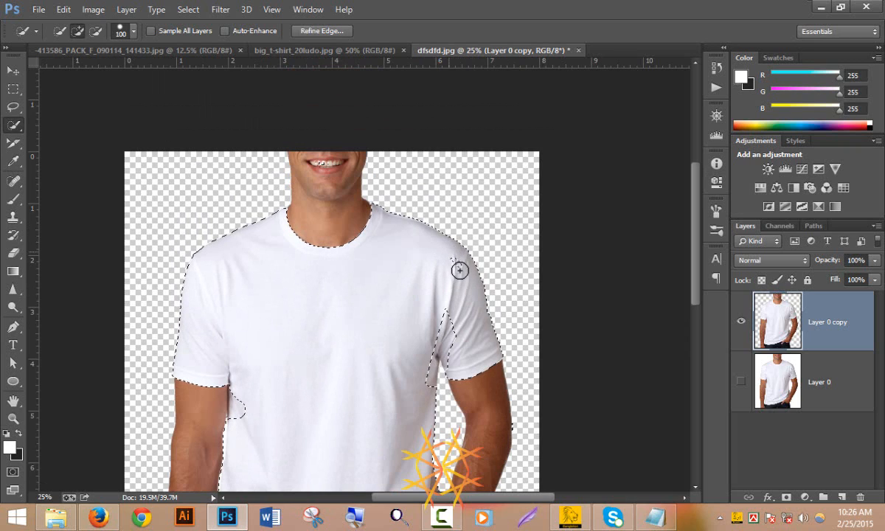
mouse_move(441, 376)
mouse_down()
mouse_move(422, 323)
mouse_move(431, 270)
mouse_up()
scroll(434, 310, down, 2)
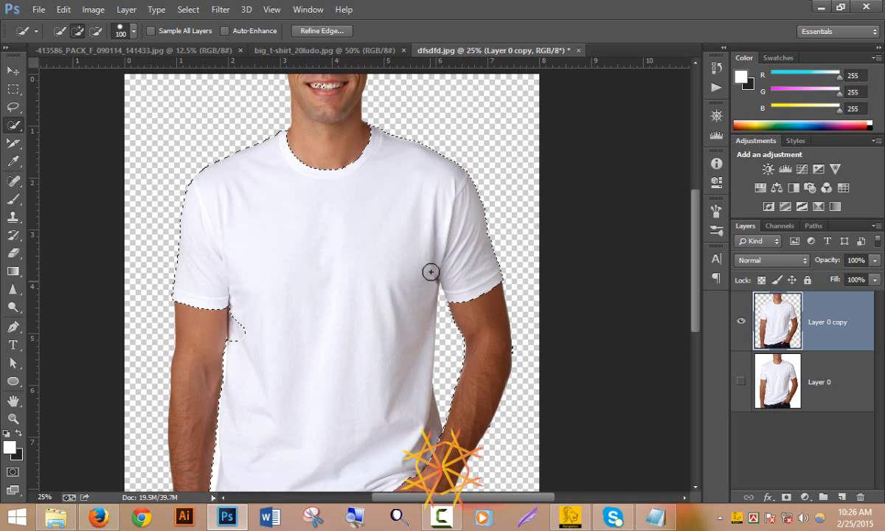
click(238, 341)
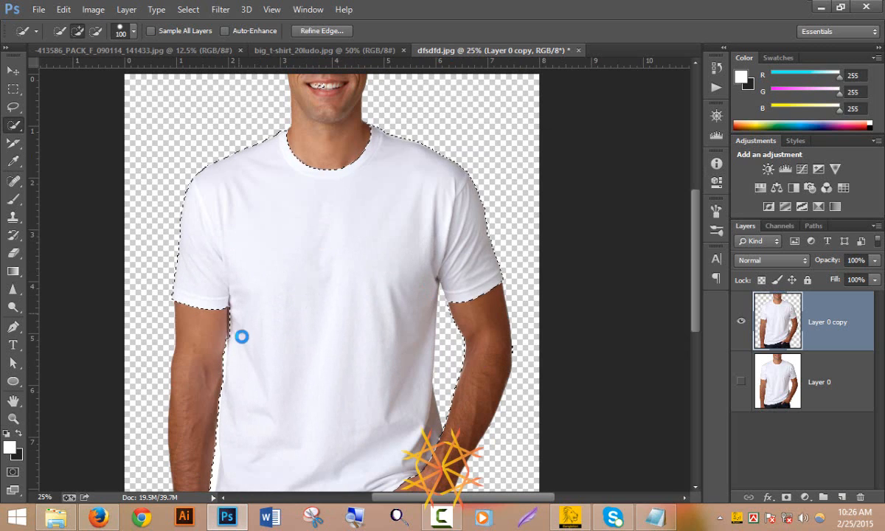
Step: Subtract the man's teeth and face from the selection so that it covers only the shirt
scroll(376, 323, down, 2)
scroll(434, 335, down, 2)
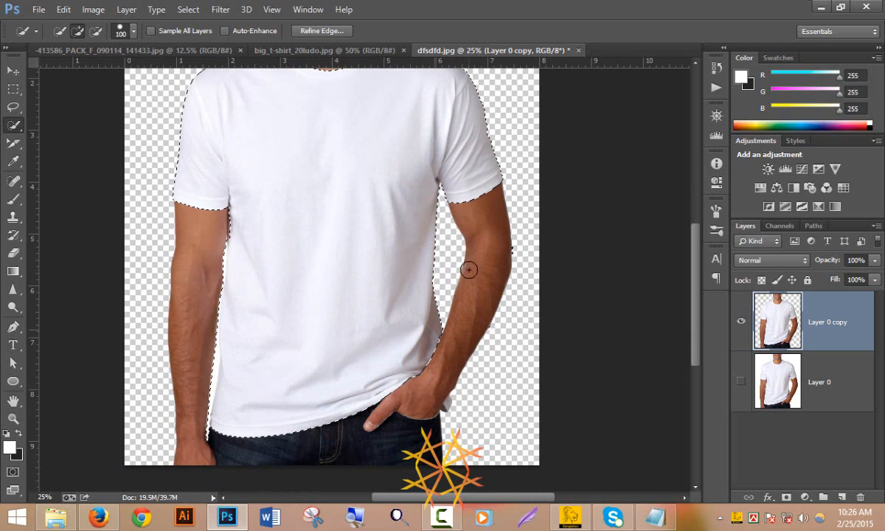
scroll(484, 411, up, 7)
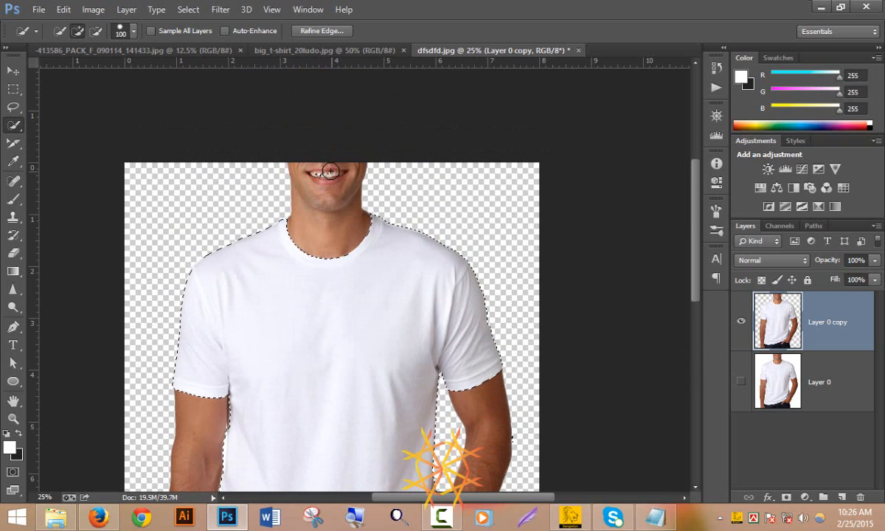
drag(308, 168, 333, 179)
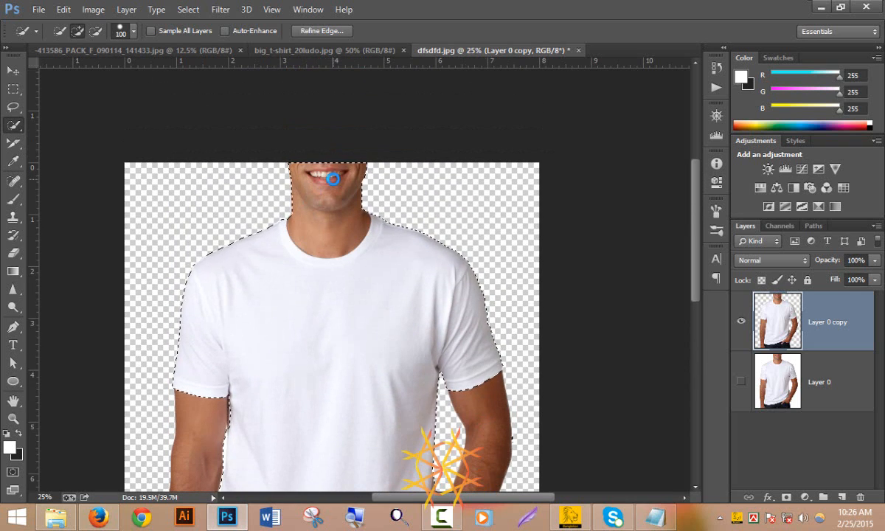
alt+click(337, 175)
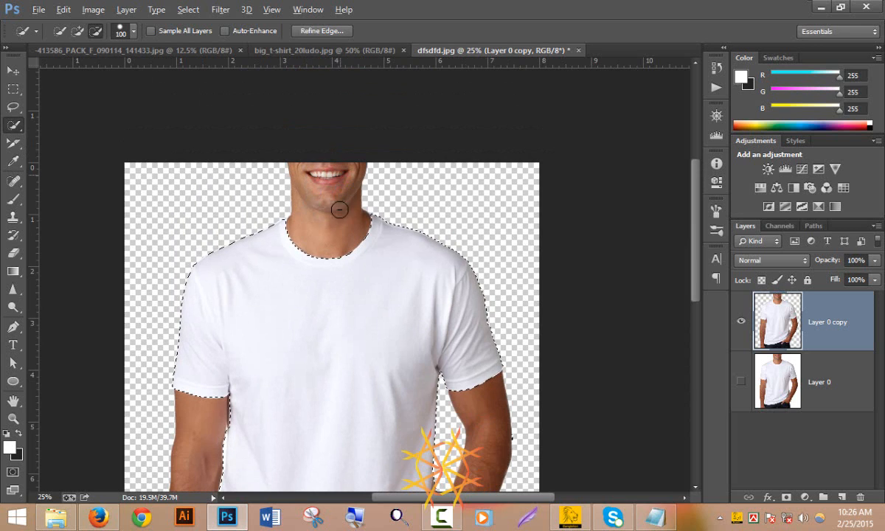
Step: Set the Quick Selection brush size to 35 and subtract the lower part of the white gap between the straight arm and the shirt
scroll(356, 282, down, 1)
scroll(356, 282, down, 3)
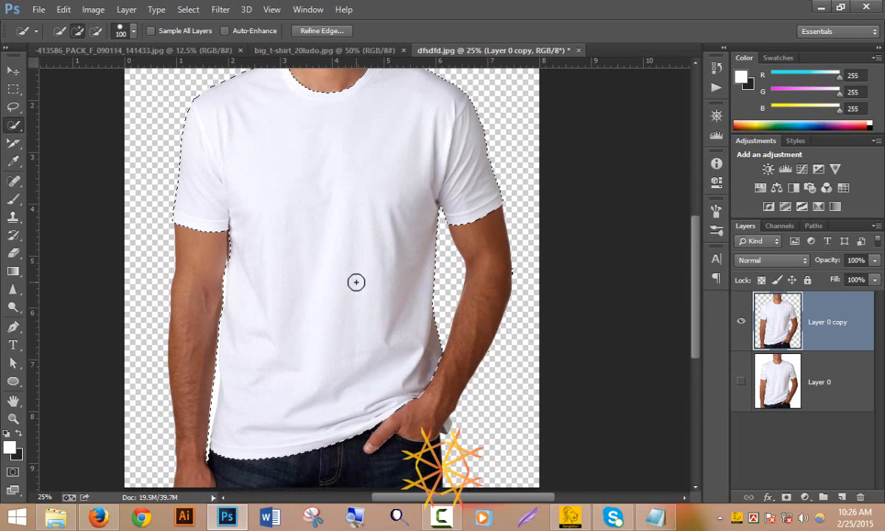
ctrl+click(217, 289)
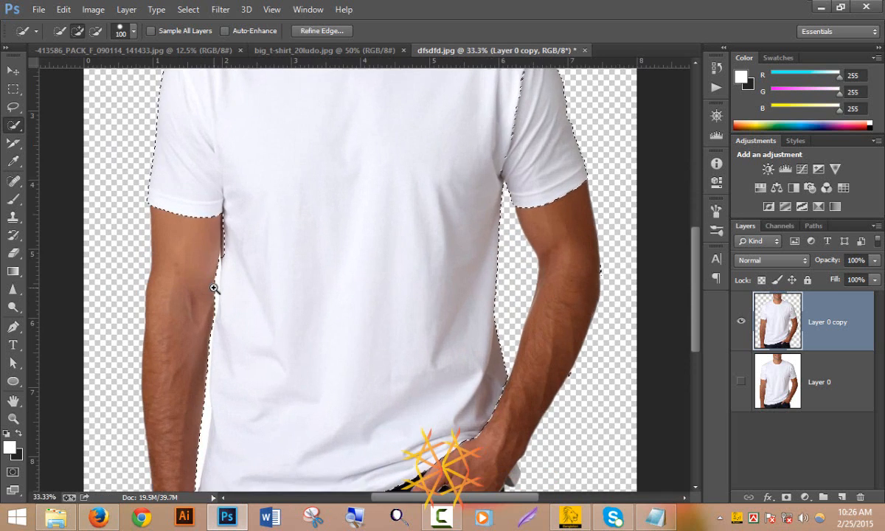
ctrl+click(218, 288)
ctrl+click(217, 289)
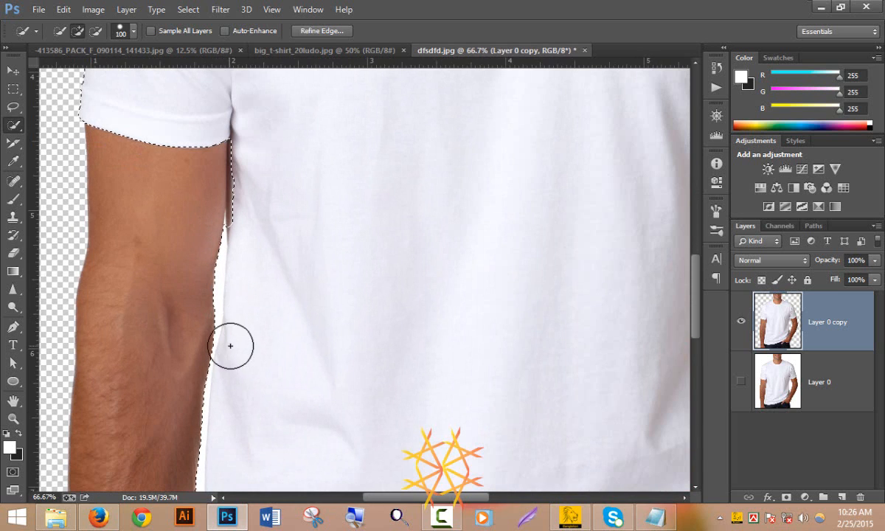
scroll(233, 332, down, 2)
scroll(263, 317, down, 4)
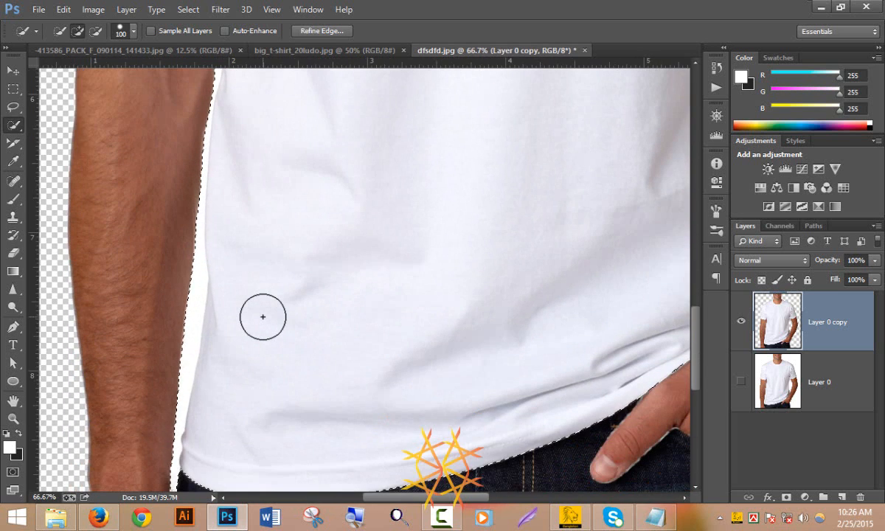
scroll(262, 312, up, 4)
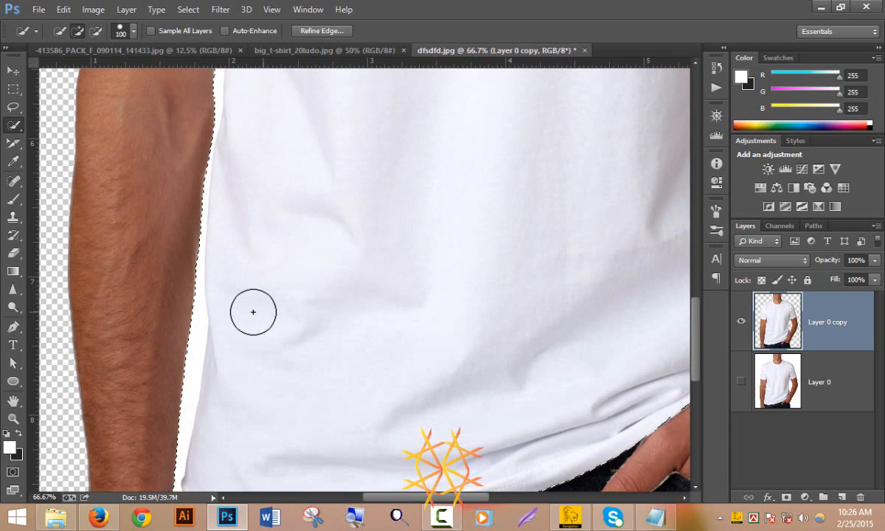
key(bracketleft)
key(bracketleft)
key(bracketleft)
key(bracketleft)
key(bracketleft)
key(bracketleft)
key(bracketleft)
key(bracketleft)
scroll(228, 315, down, 4)
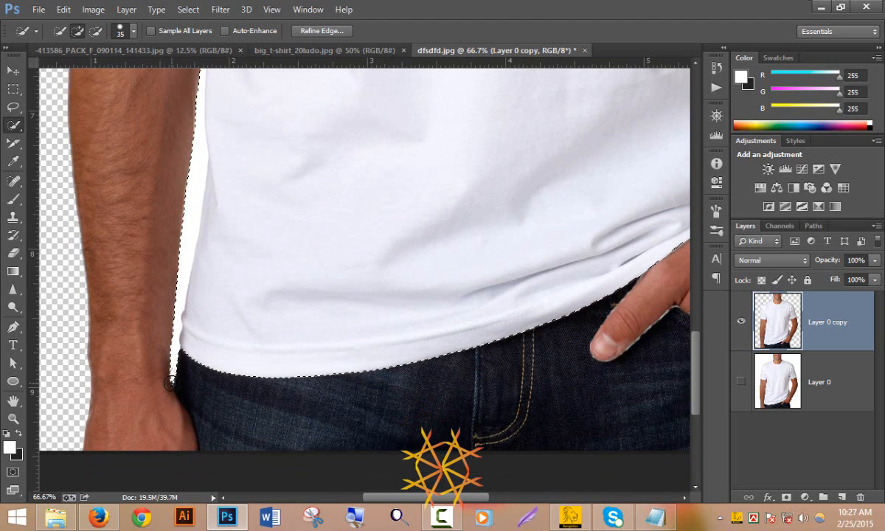
mouse_move(175, 358)
mouse_down()
mouse_move(180, 197)
mouse_move(183, 215)
mouse_up()
Step: Subtract the rest of the white gap between the straight arm and the shirt, from the forearm up towards the armpit
scroll(183, 214, up, 5)
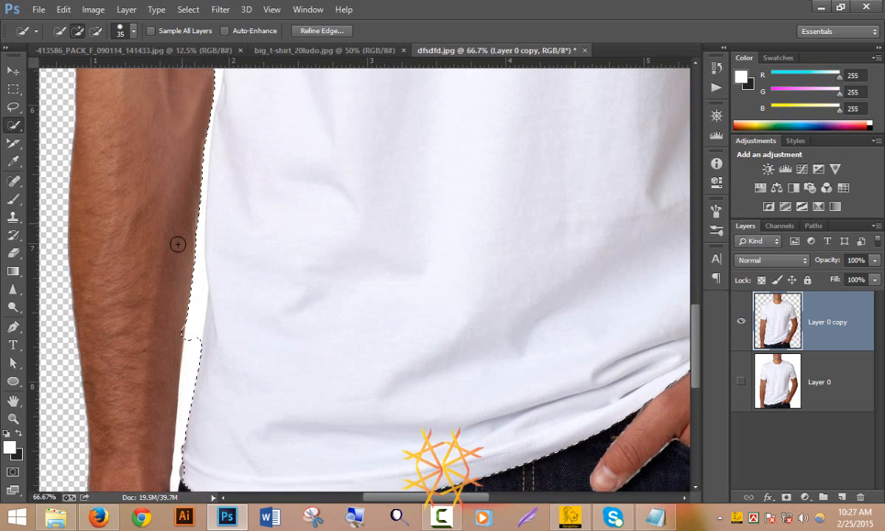
key(alt)
mouse_move(189, 359)
mouse_down()
mouse_move(200, 200)
mouse_move(214, 217)
mouse_move(218, 198)
mouse_move(215, 229)
mouse_move(215, 177)
mouse_move(217, 241)
mouse_up()
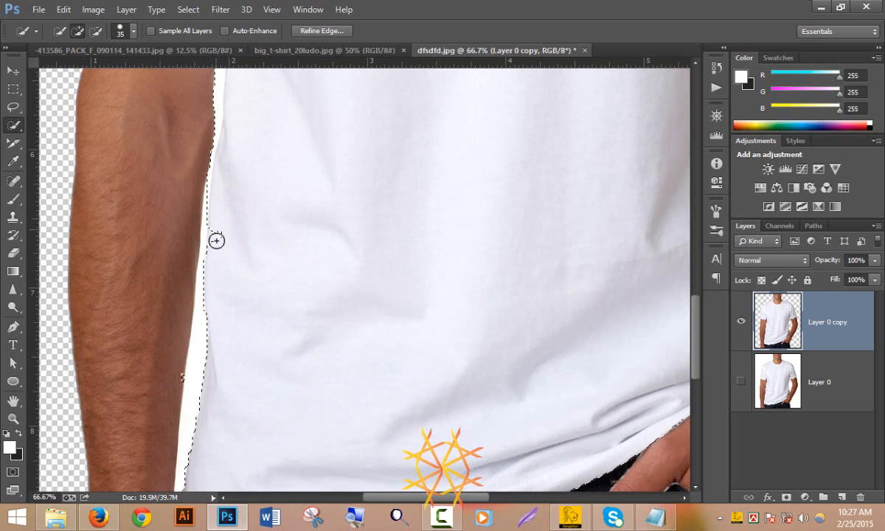
scroll(258, 254, up, 4)
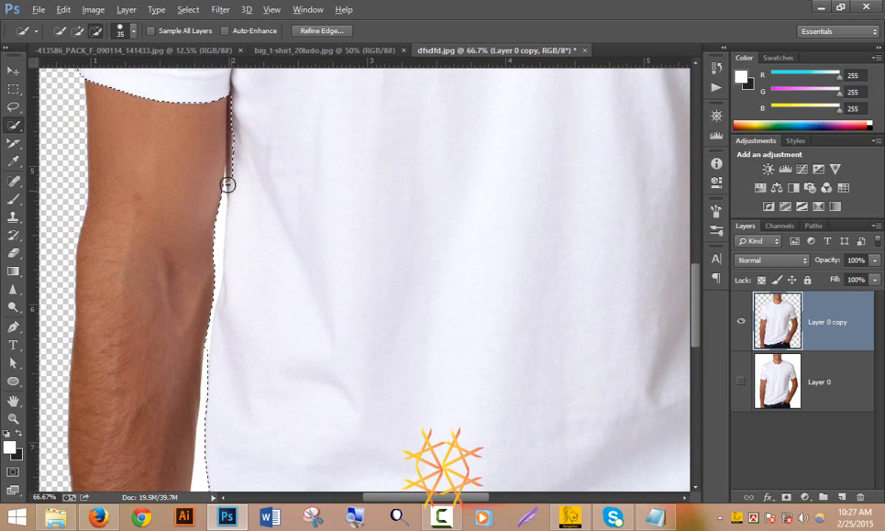
mouse_move(227, 183)
mouse_down()
mouse_move(198, 335)
mouse_move(207, 302)
mouse_up()
Step: Reduce the Quick Selection brush size to 20 and correct the selection edge along the shirt's side below the straight arm's sleeve
scroll(284, 277, up, 2)
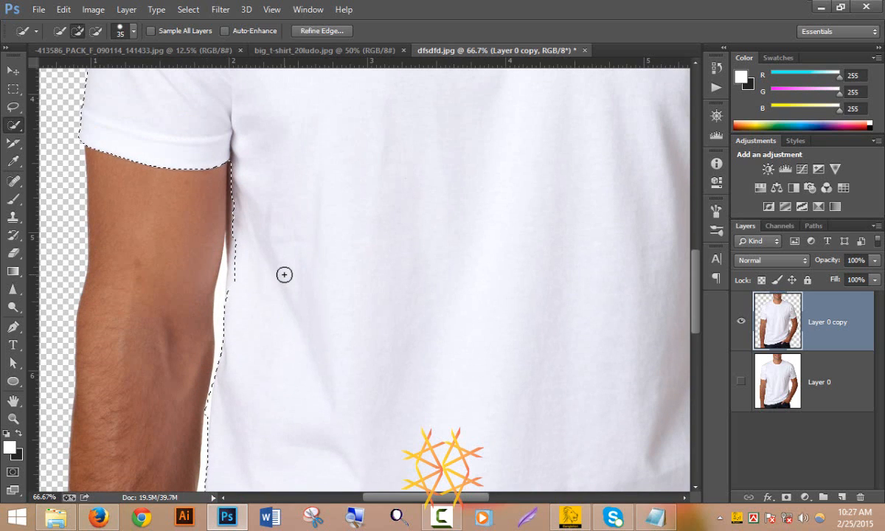
key(bracketleft)
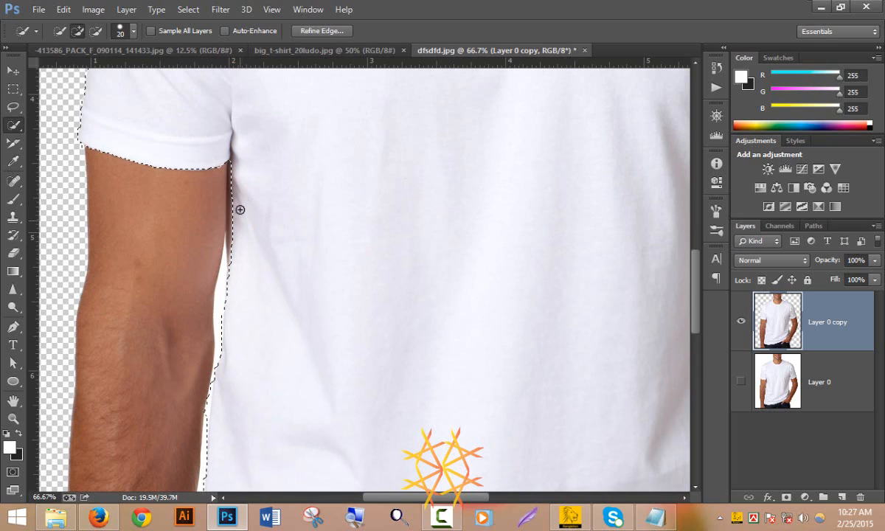
drag(240, 210, 234, 176)
key(alt)
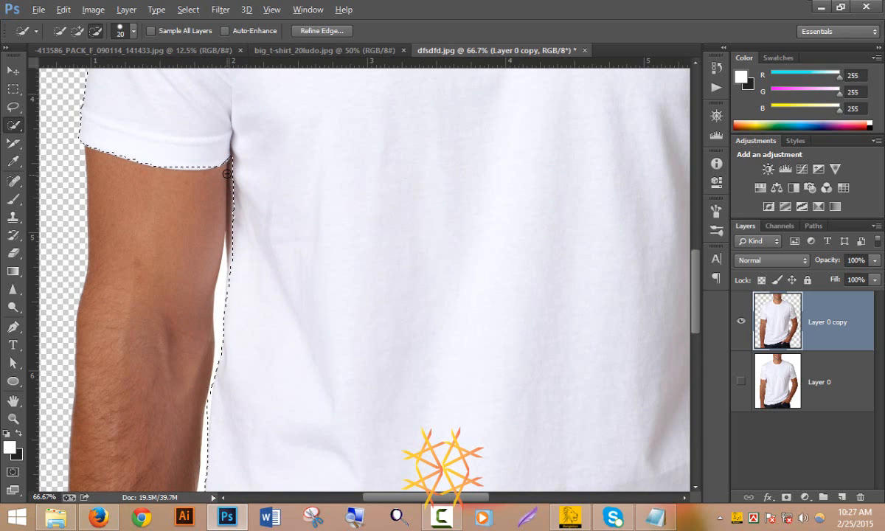
Step: Subtract the leftover slivers beside the straight arm's elbow and forearm from the shirt selection
scroll(238, 208, down, 2)
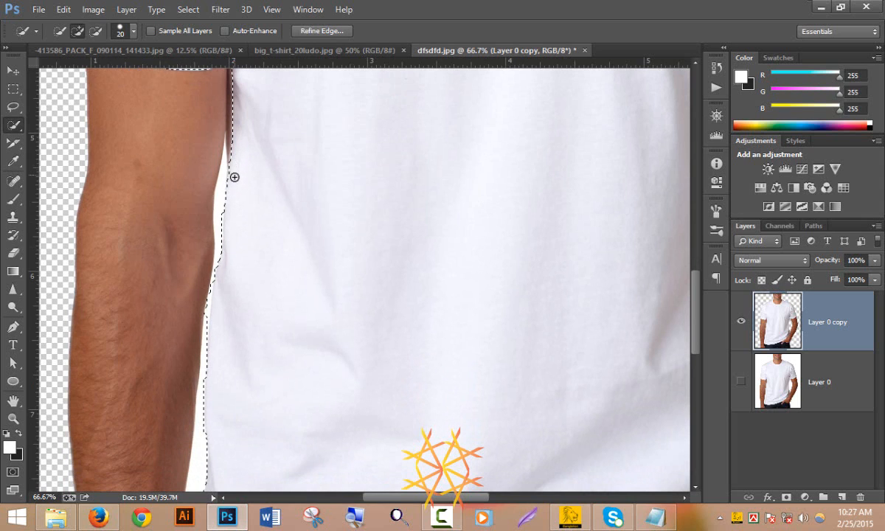
scroll(236, 266, down, 3)
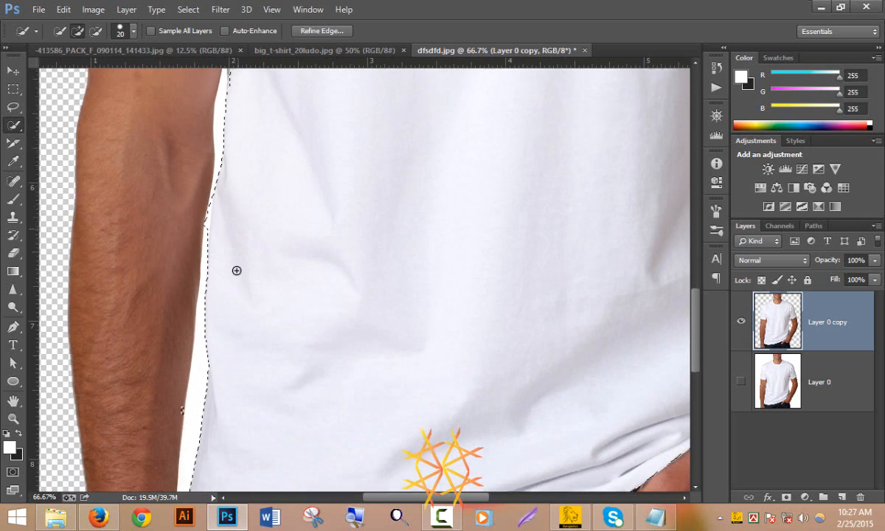
key(alt)
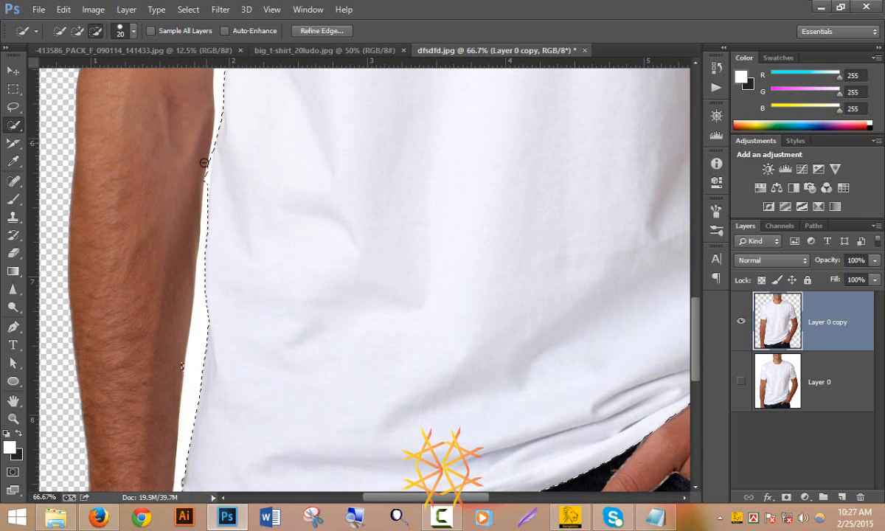
scroll(212, 174, down, 1)
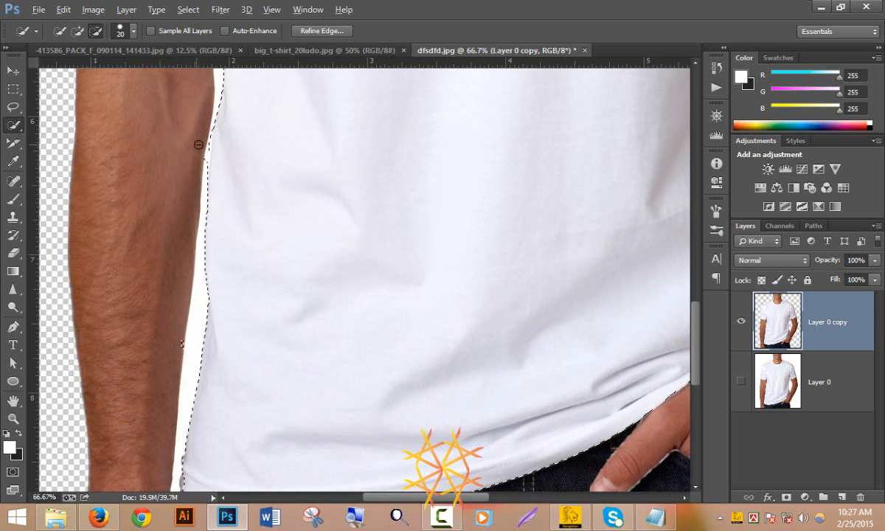
scroll(204, 188, down, 1)
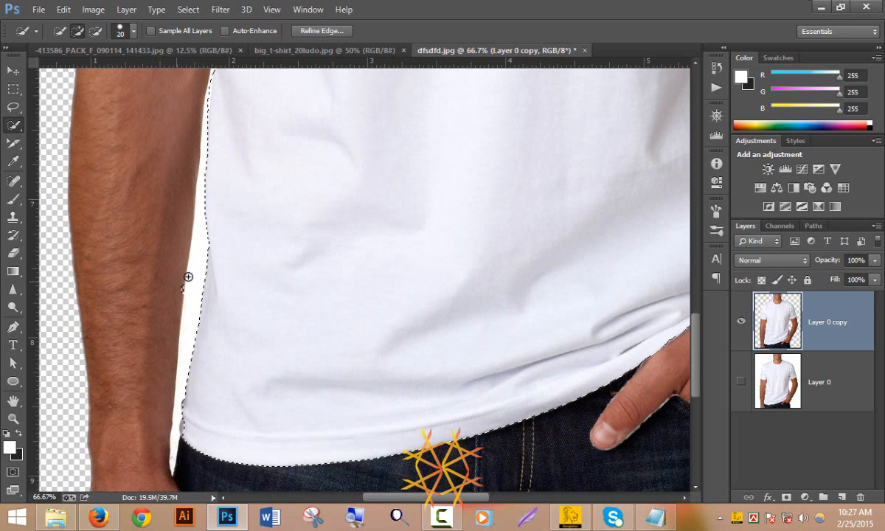
scroll(267, 273, up, 5)
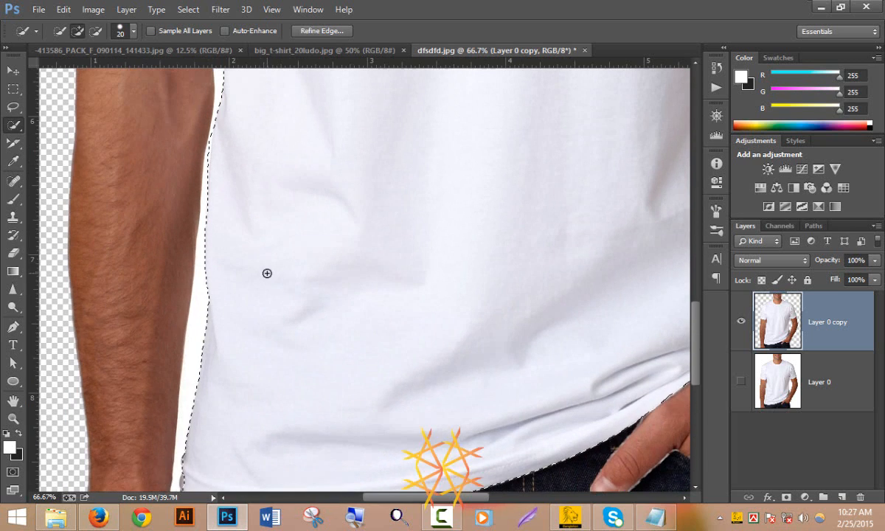
Step: Add the unselected strip along the bent arm's sleeve seam to the shirt selection with the size 20 brush
scroll(269, 272, up, 5)
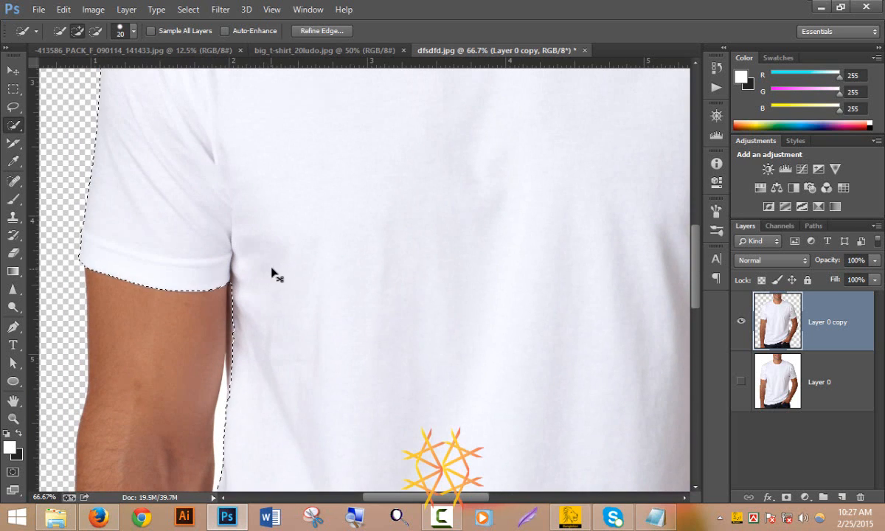
ctrl+alt+click(310, 256)
ctrl+alt+click(311, 256)
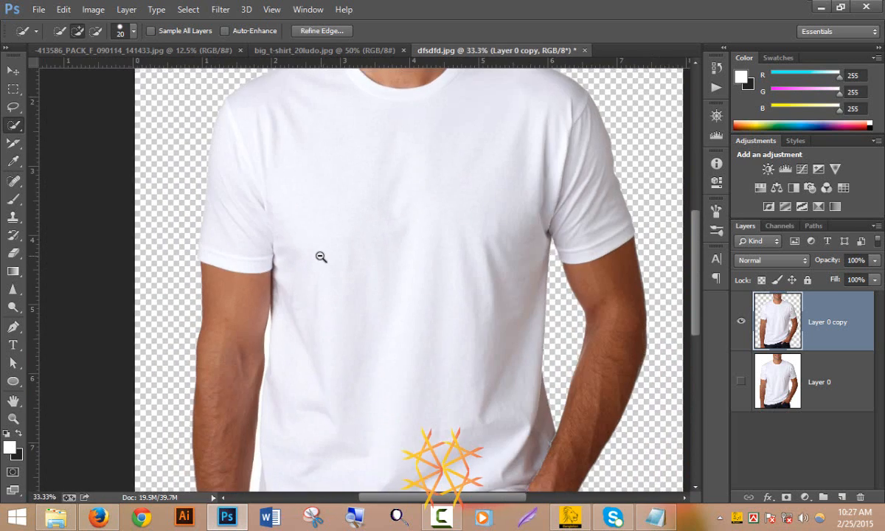
ctrl+alt+click(311, 256)
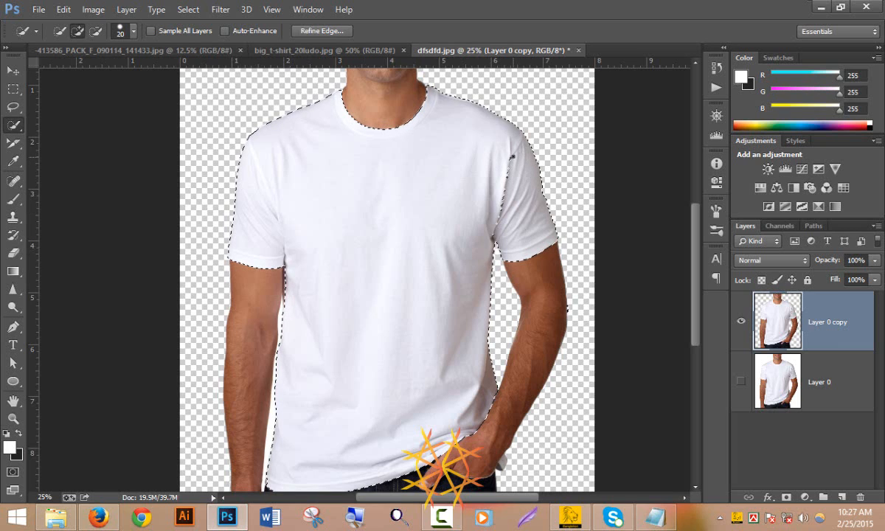
drag(511, 156, 506, 179)
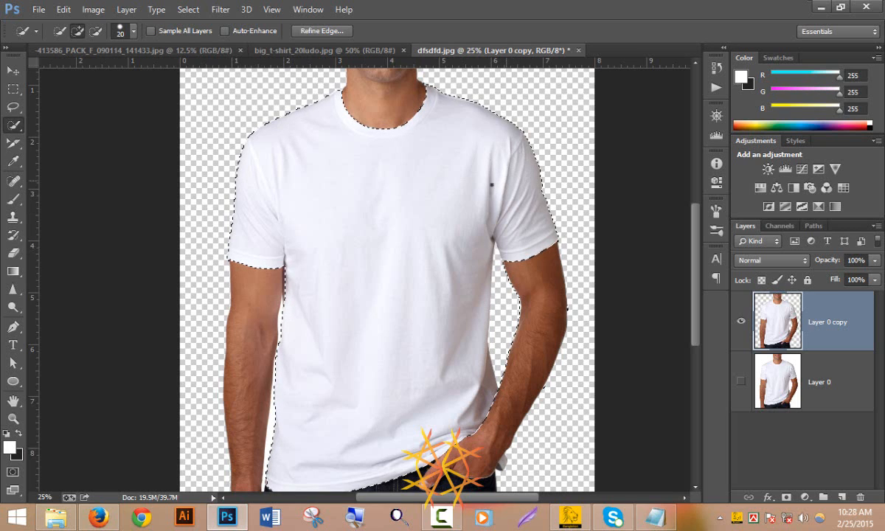
Step: Add the grey shirt piece showing behind the bent arm's wrist to the shirt selection
scroll(555, 269, down, 2)
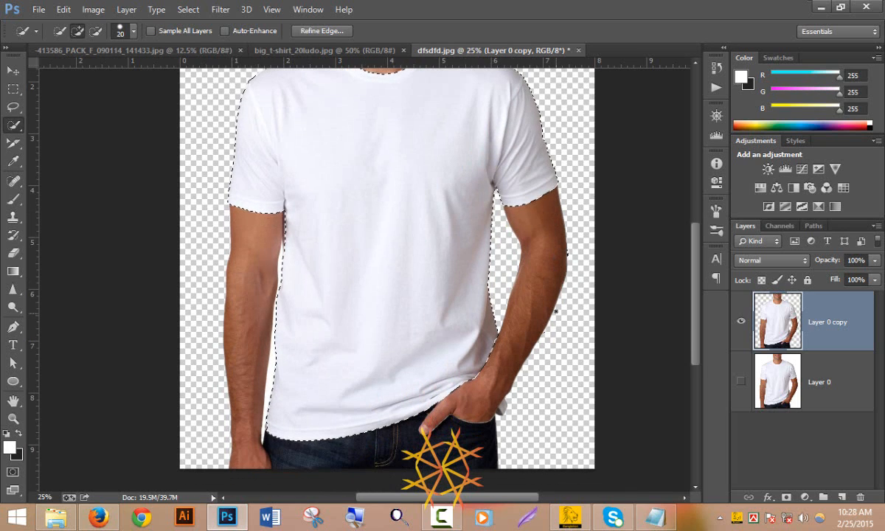
scroll(555, 312, down, 3)
ctrl+click(517, 327)
ctrl+click(494, 331)
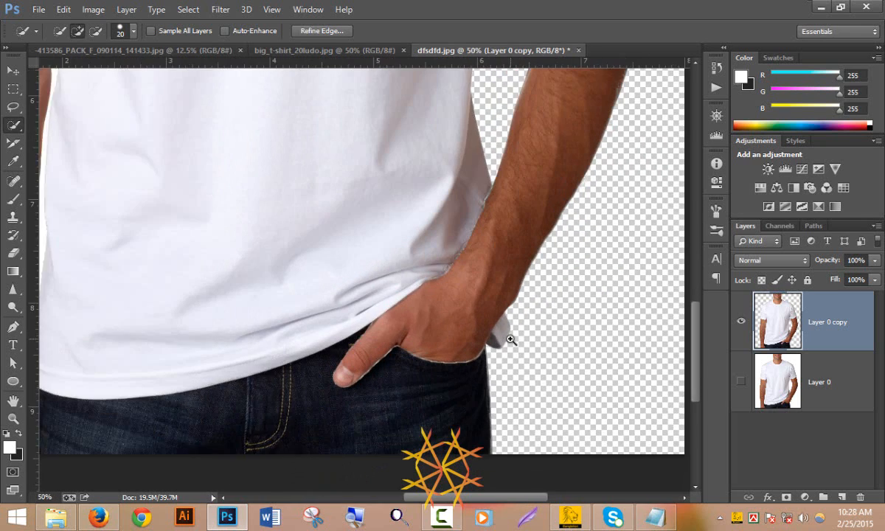
ctrl+click(509, 340)
ctrl+click(505, 340)
ctrl+click(501, 335)
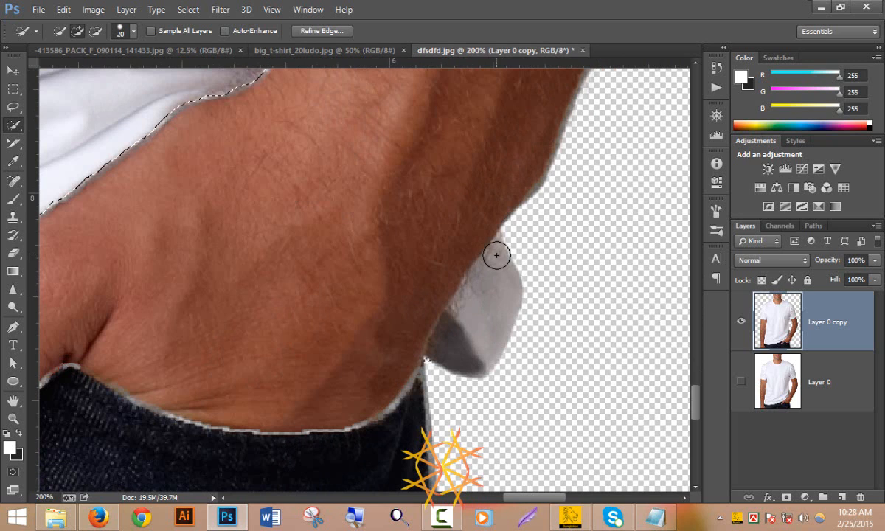
drag(497, 255, 496, 257)
drag(487, 312, 453, 317)
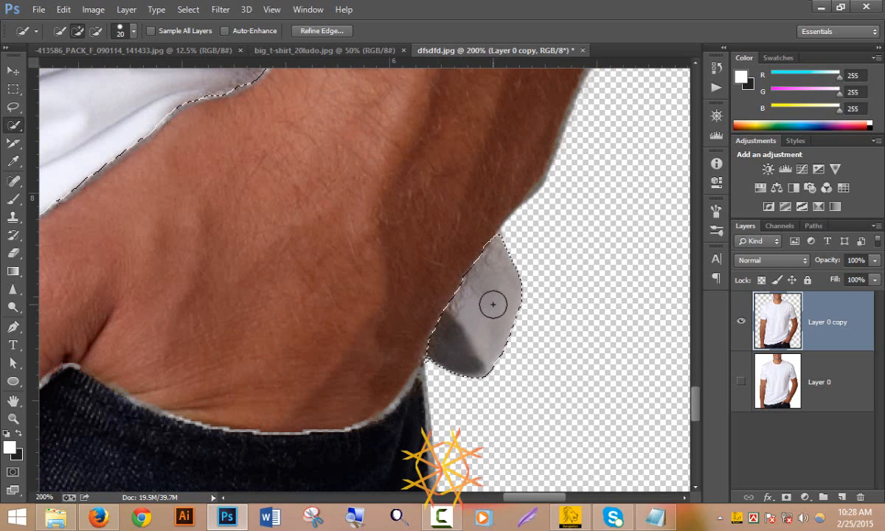
Step: Reduce the Quick Selection brush size to 8 for the corner where the grey shirt piece meets the jeans
scroll(493, 304, down, 2)
key(bracketleft)
key(bracketleft)
key(bracketleft)
key(bracketleft)
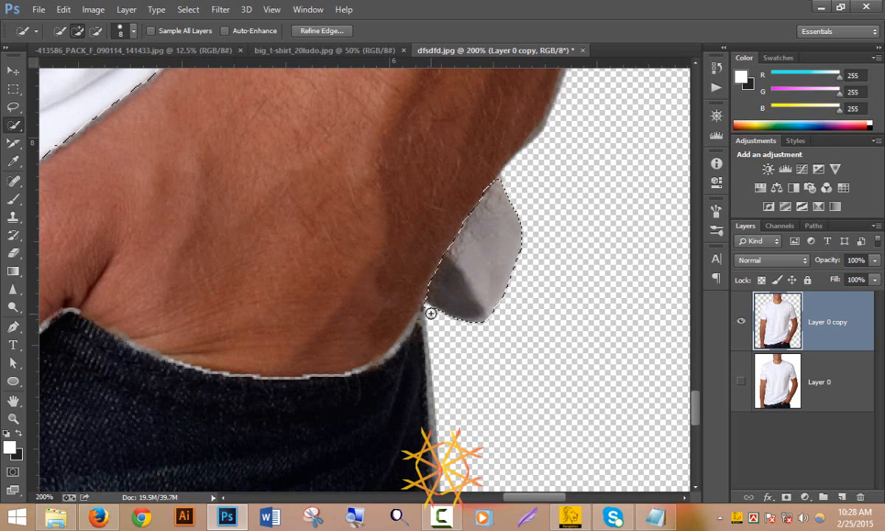
key(alt)
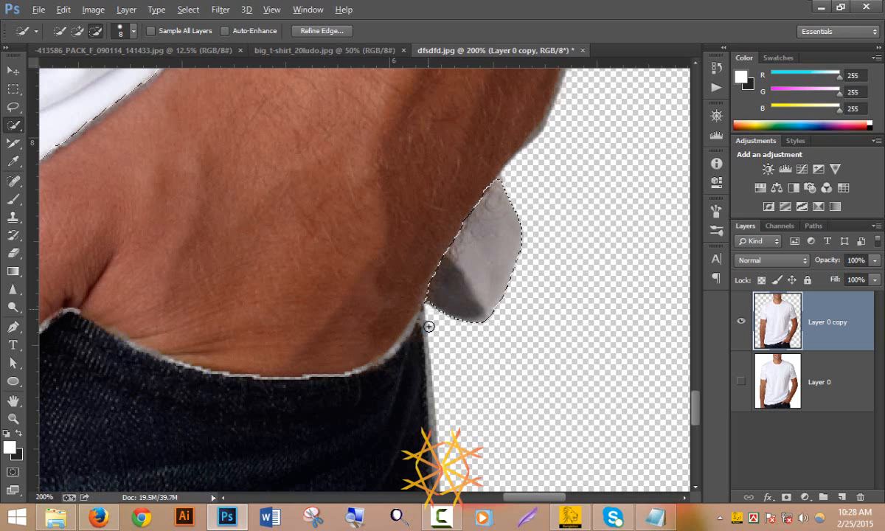
Step: Examine the selection edge along the bent arm's wrist and around the whole shirt
scroll(457, 306, up, 4)
scroll(485, 295, up, 3)
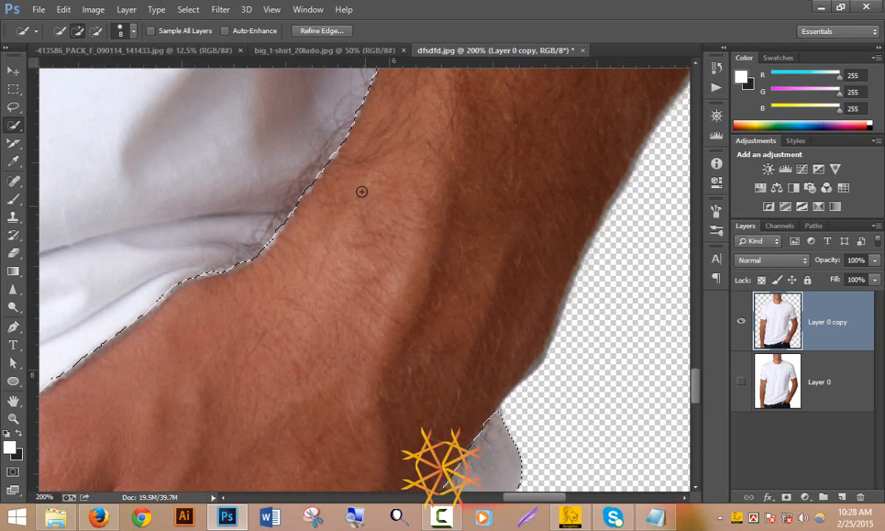
ctrl+alt+click(343, 151)
ctrl+alt+click(344, 151)
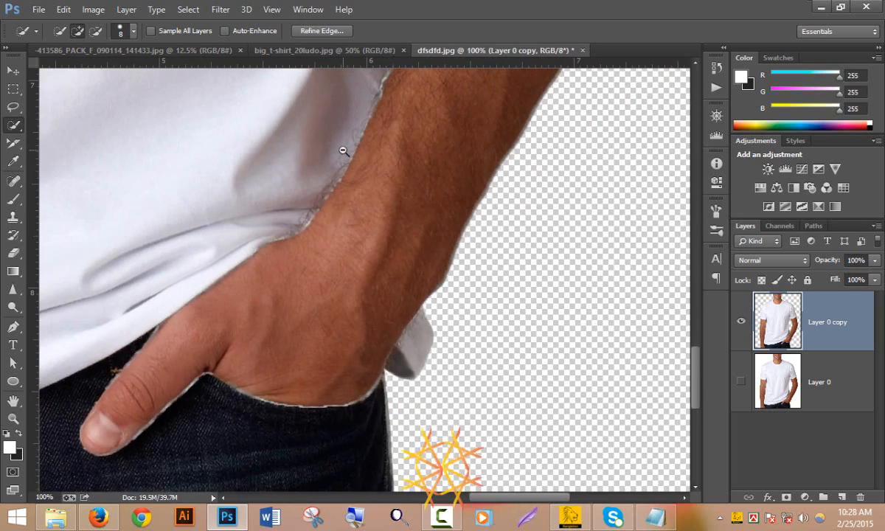
ctrl+alt+click(344, 151)
ctrl+alt+click(343, 151)
ctrl+alt+click(344, 152)
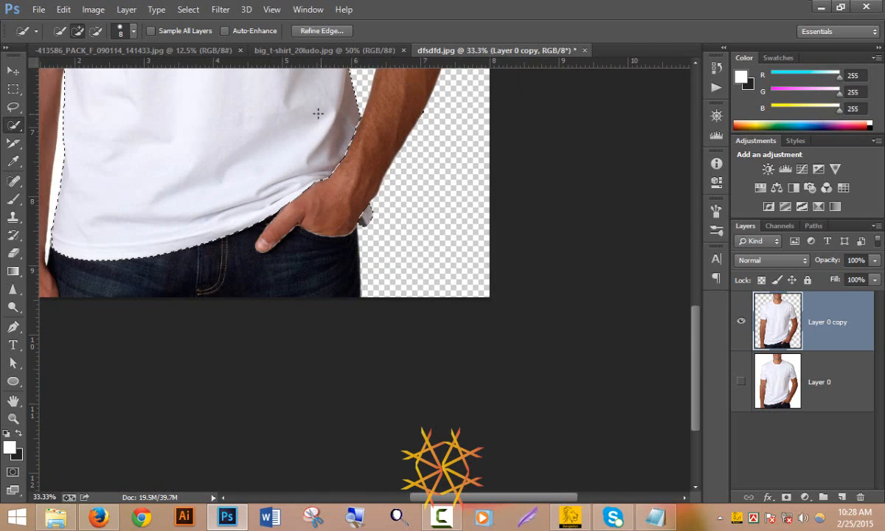
scroll(315, 181, up, 6)
drag(268, 169, 425, 227)
scroll(425, 228, up, 5)
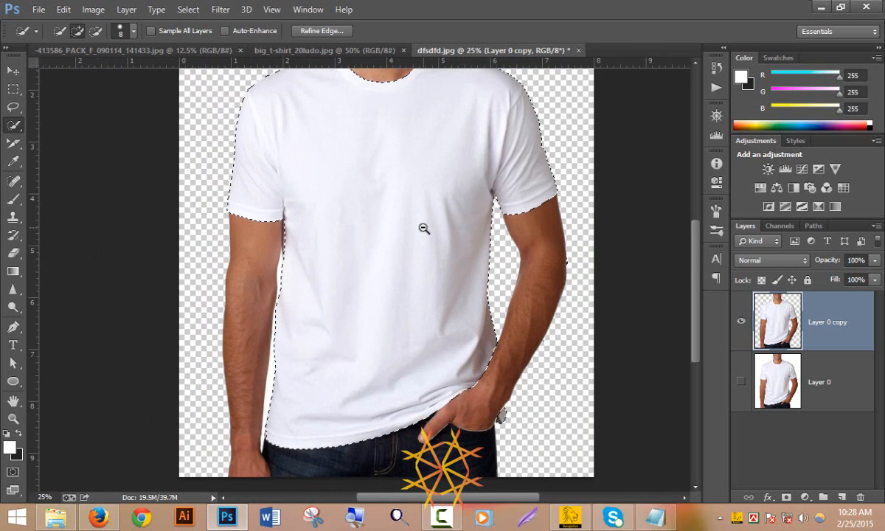
ctrl+alt+click(422, 229)
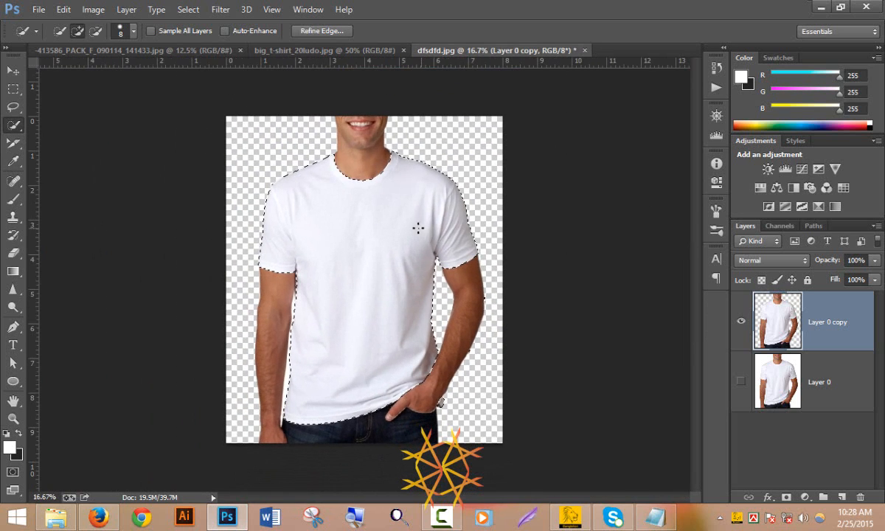
Step: Refine the shirt selection's edge with Smart Radius and a radius of 8.5 px, and output it to a new layer
click(309, 31)
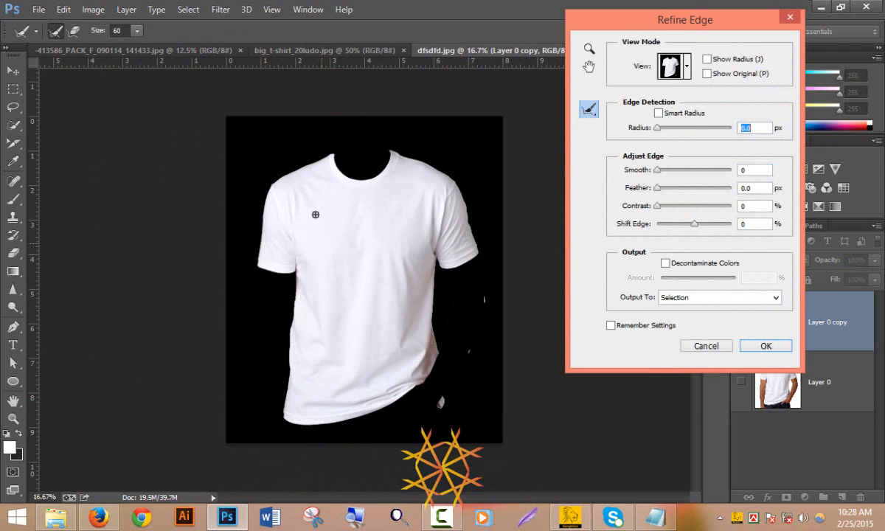
click(658, 114)
drag(658, 127, 683, 133)
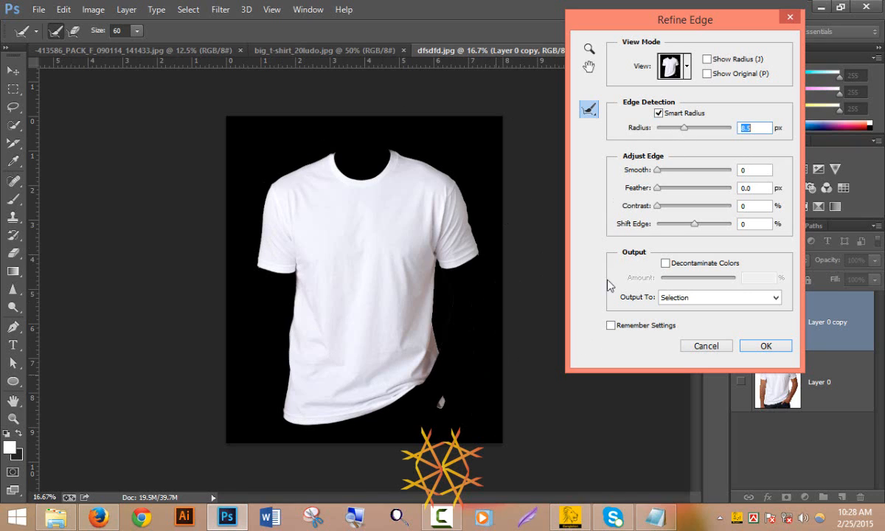
click(774, 350)
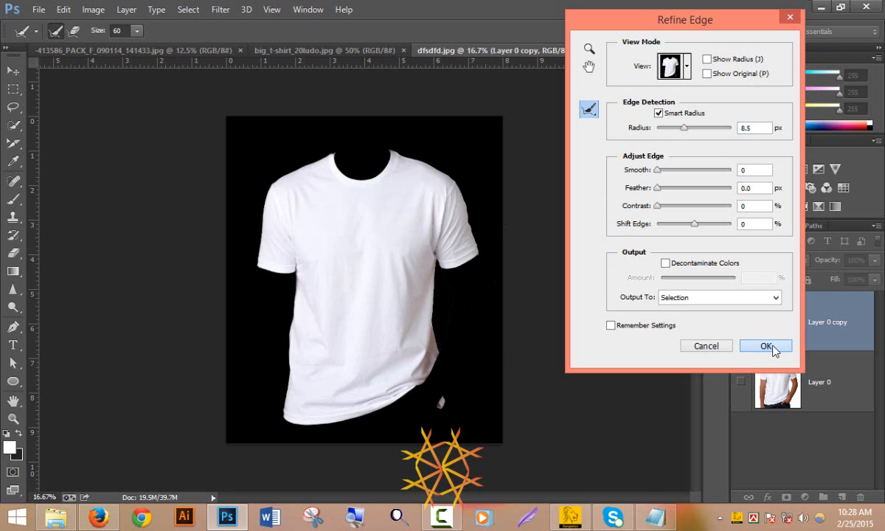
click(770, 299)
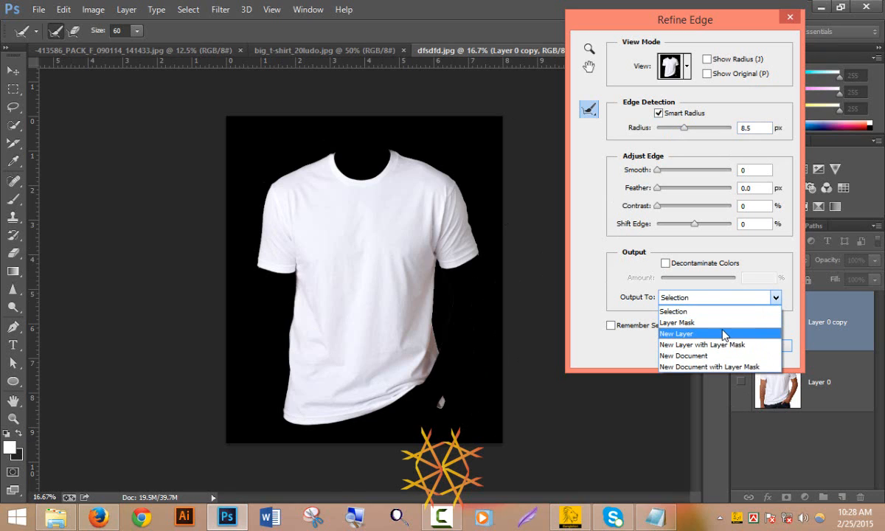
click(725, 335)
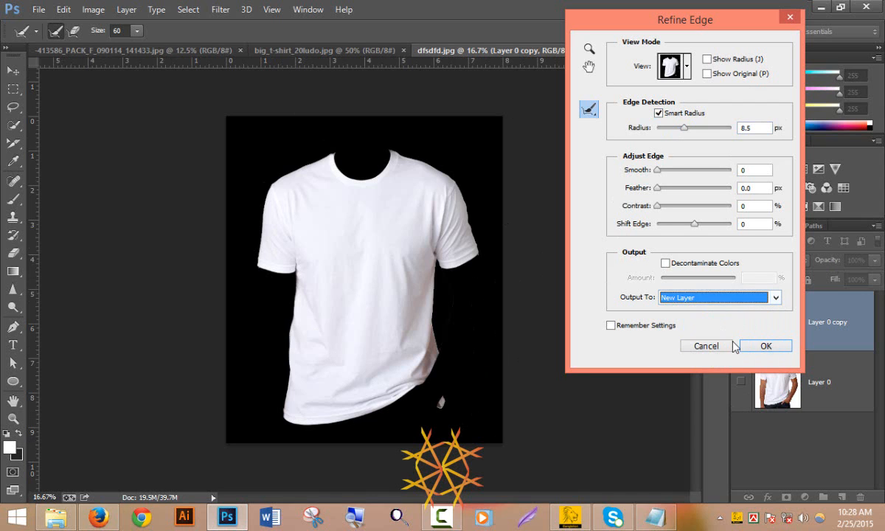
click(766, 347)
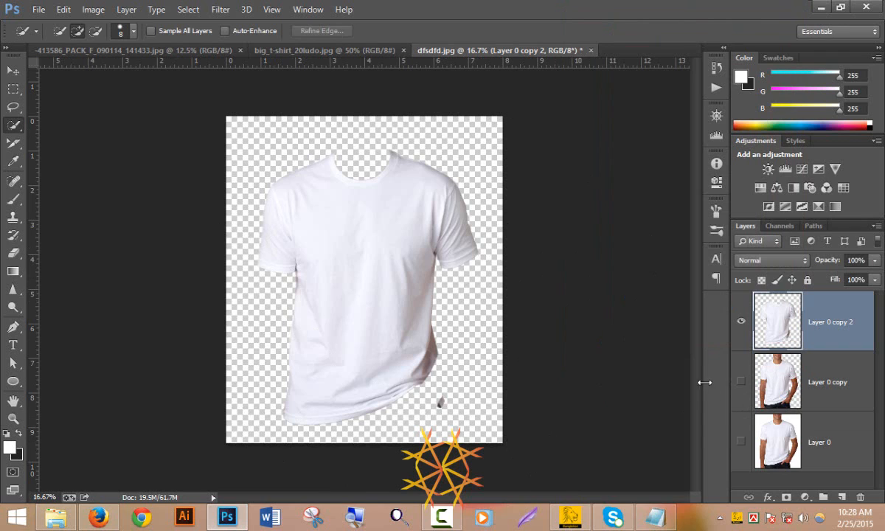
Step: Show the Layer 0 copy layer beneath the extracted shirt and compare the image with the shirt layer hidden and shown
click(742, 383)
click(742, 382)
click(742, 382)
click(741, 323)
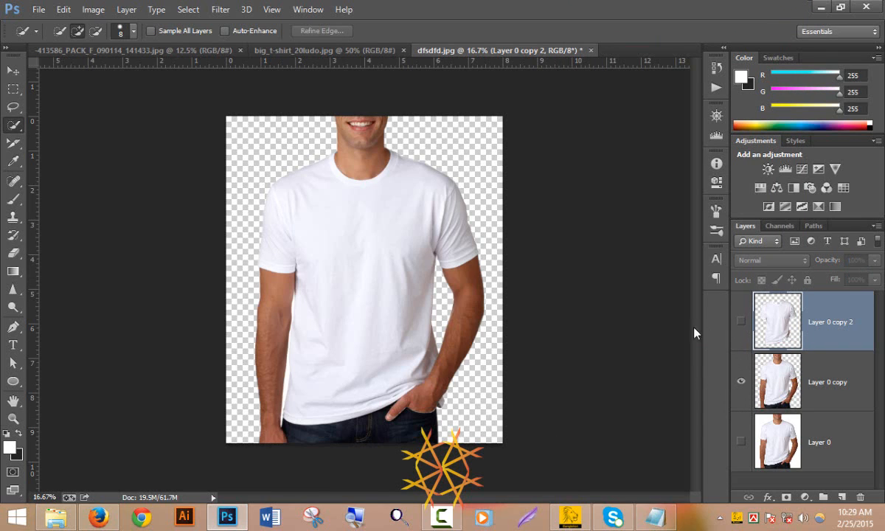
click(742, 323)
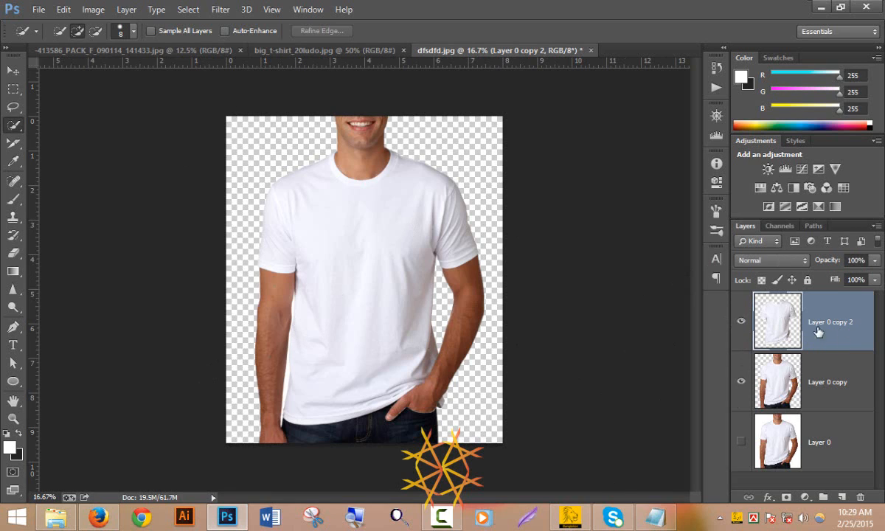
click(94, 11)
mouse_move(119, 46)
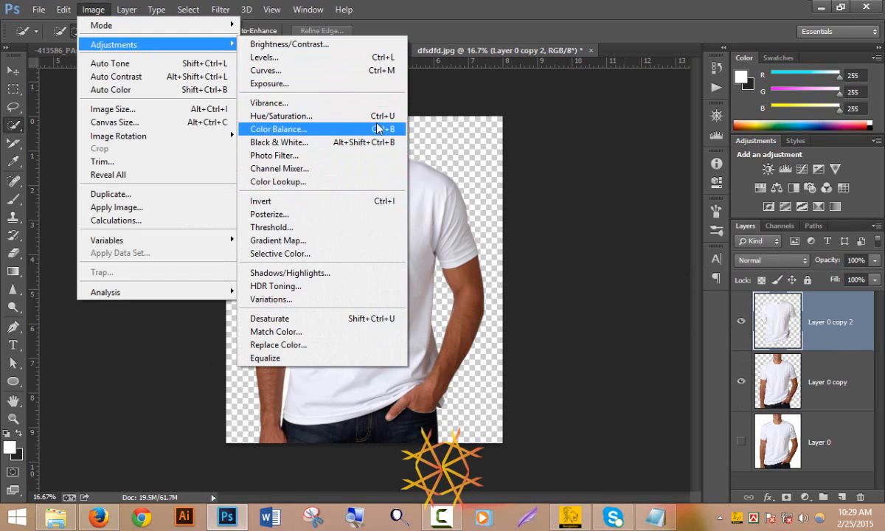
click(353, 129)
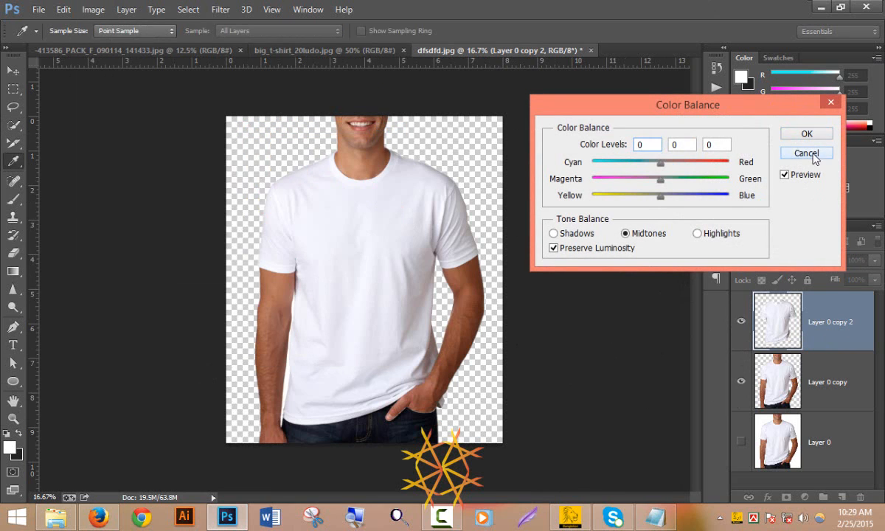
click(808, 153)
click(63, 9)
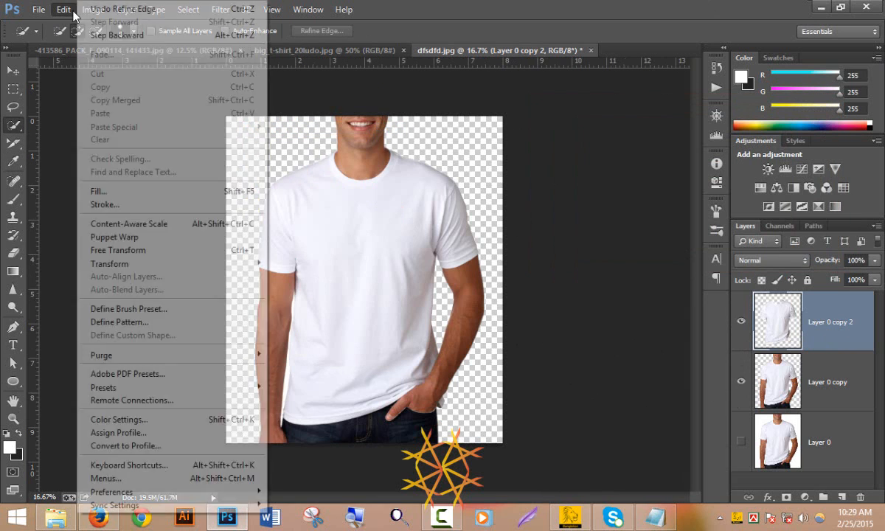
click(65, 92)
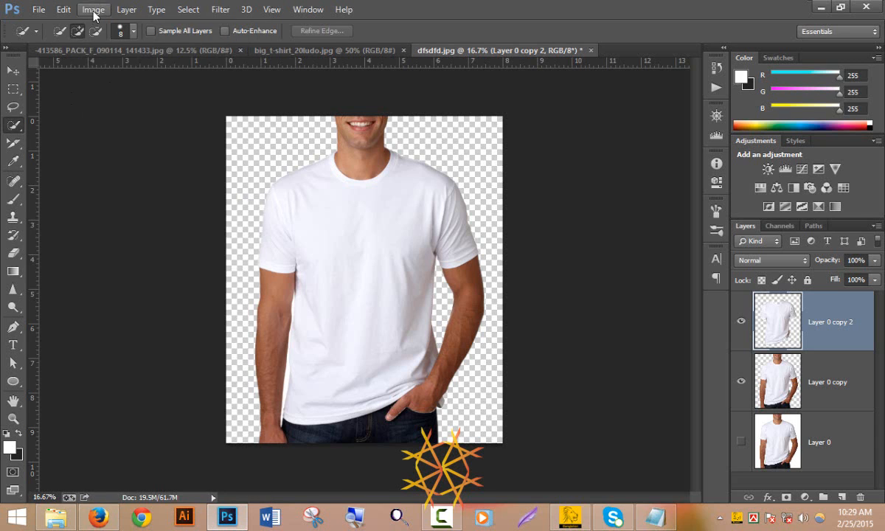
Step: Colorize the extracted shirt layer in a Hue/Saturation adjustment with hue 91 and saturation 100
click(93, 10)
mouse_move(152, 49)
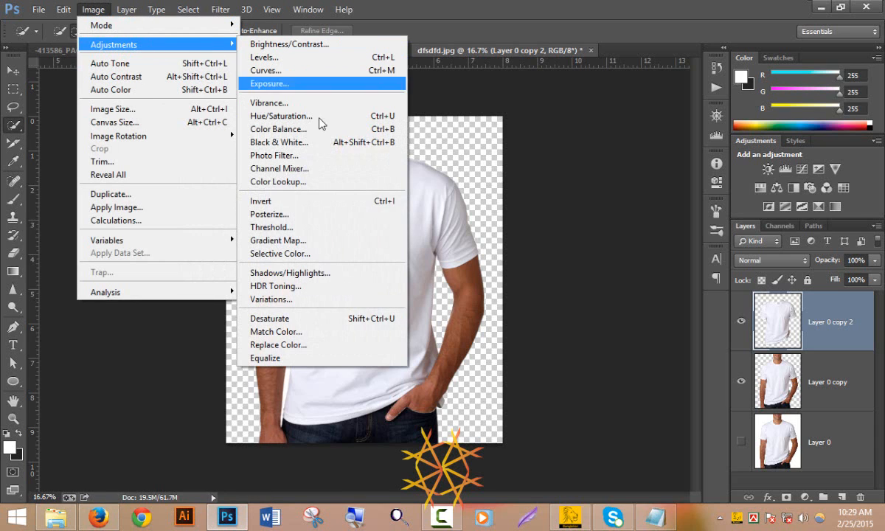
click(356, 115)
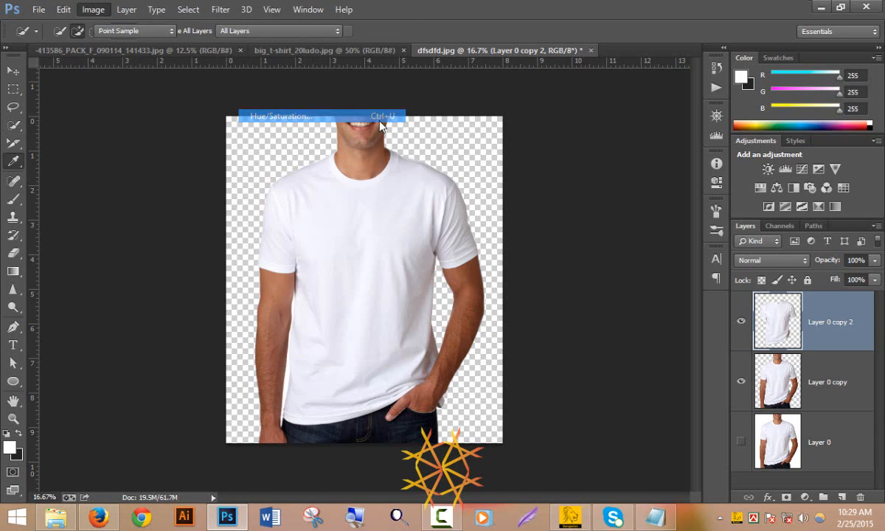
drag(506, 83, 601, 120)
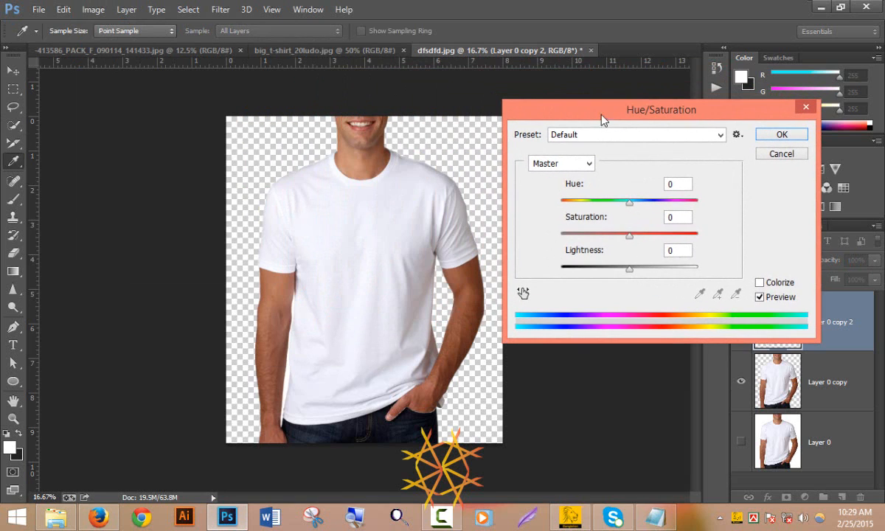
click(760, 283)
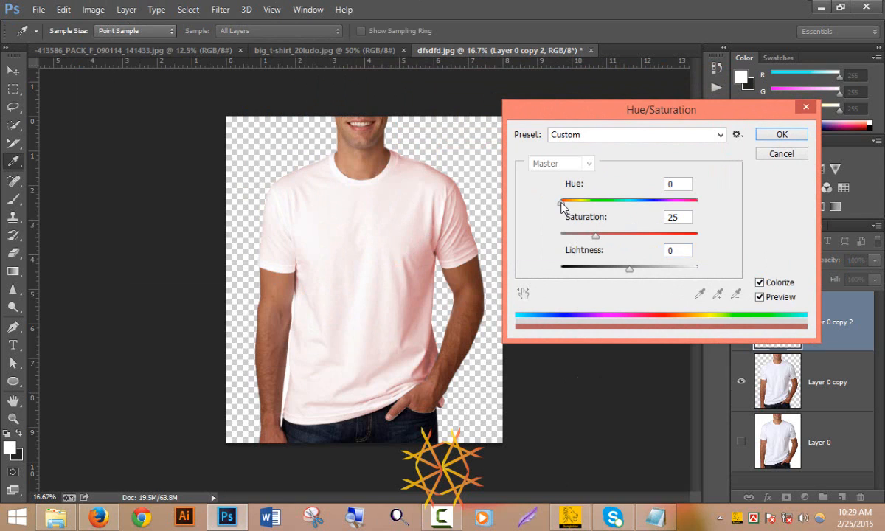
drag(562, 207, 740, 254)
mouse_move(601, 209)
mouse_down()
mouse_move(620, 206)
mouse_move(595, 216)
mouse_up()
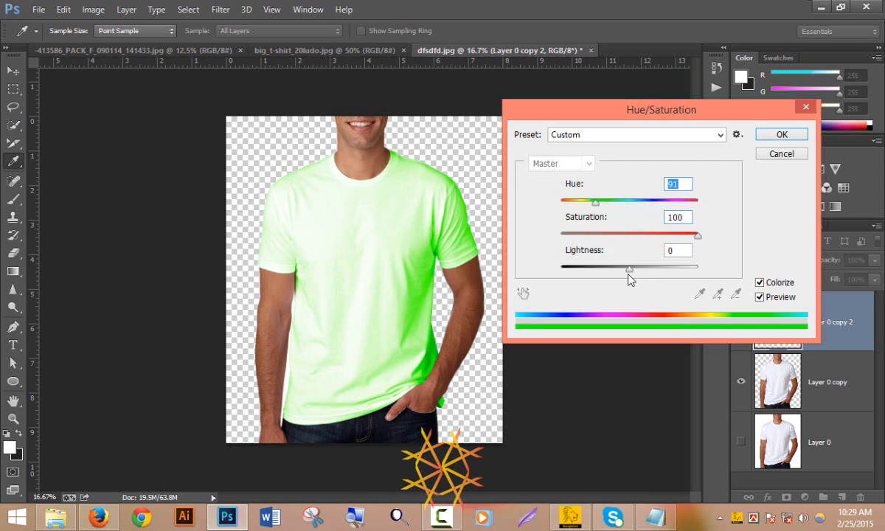
Step: Set the shirt's lightness to -61 and its hue to 182, and apply the Hue/Saturation adjustment
drag(634, 271, 588, 286)
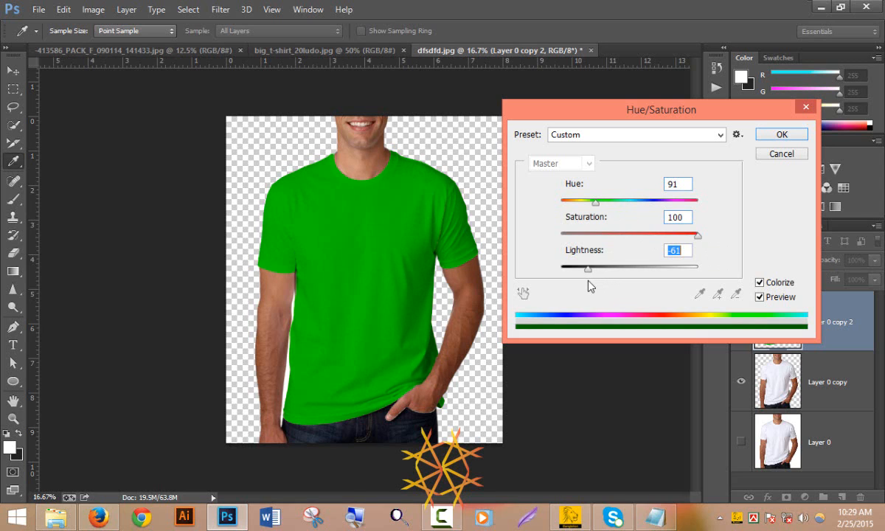
drag(595, 203, 633, 209)
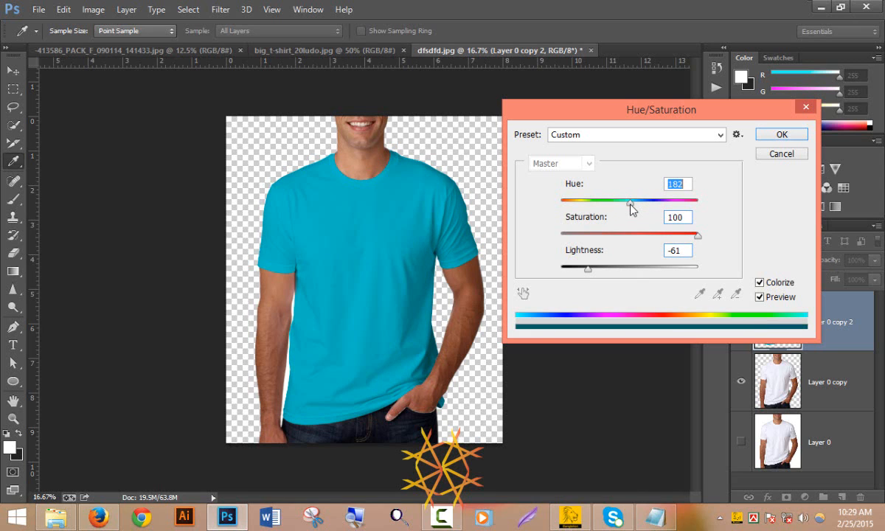
click(772, 135)
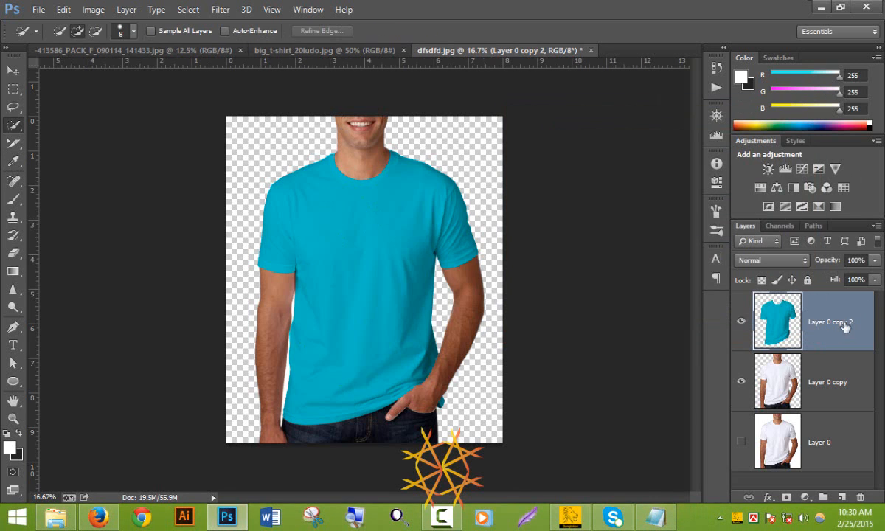
Step: Compare the recolored shirt with the original by toggling the visibility of Layer 0 copy 2 and Layer 0 copy
click(741, 322)
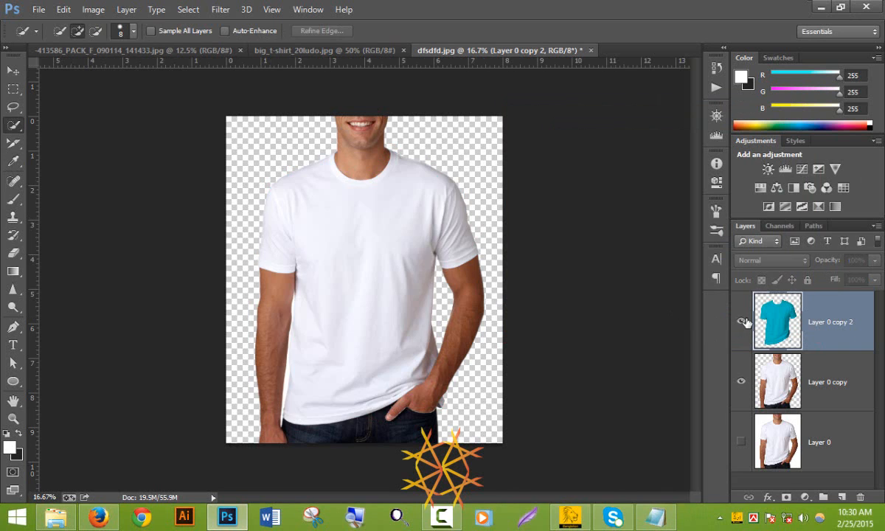
click(742, 321)
click(742, 321)
click(742, 322)
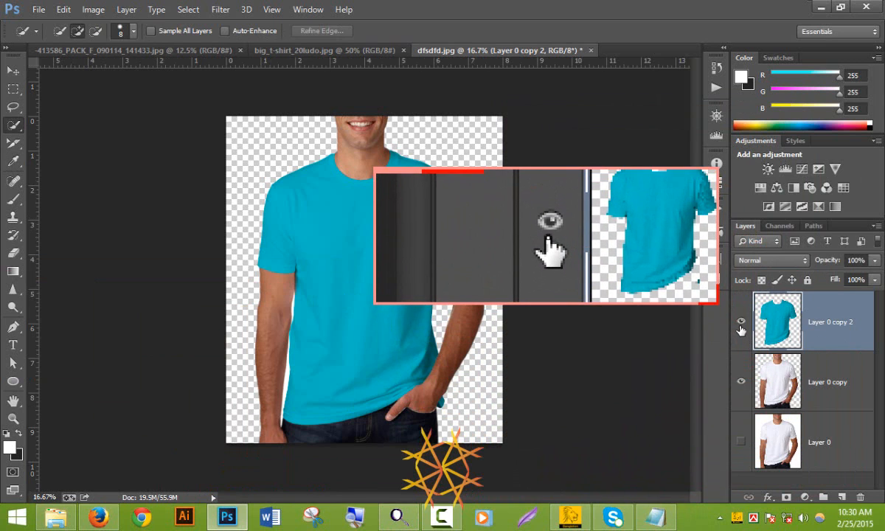
click(741, 382)
click(741, 382)
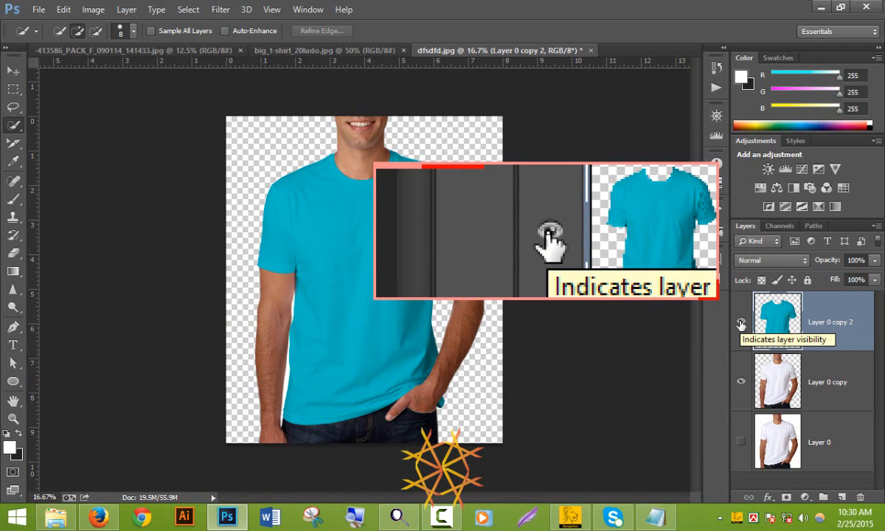
ctrl+click(297, 296)
ctrl+click(292, 321)
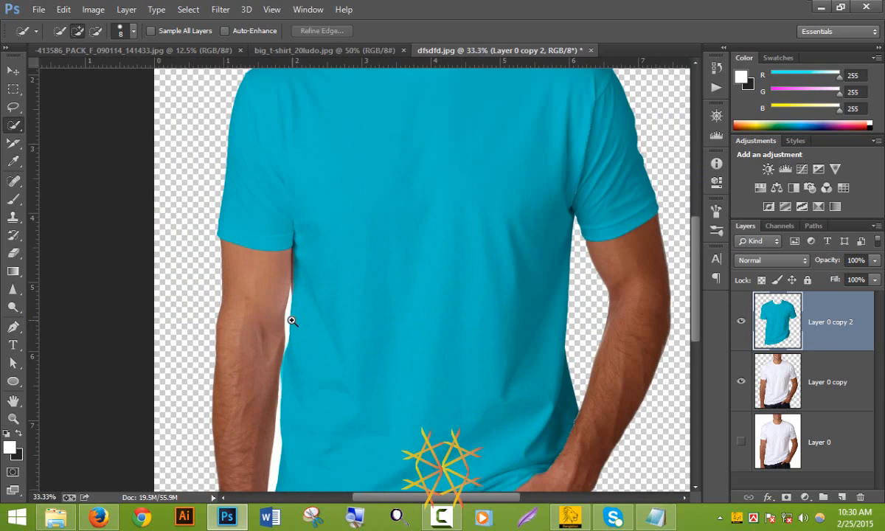
ctrl+click(292, 321)
ctrl+click(292, 321)
scroll(288, 295, down, 3)
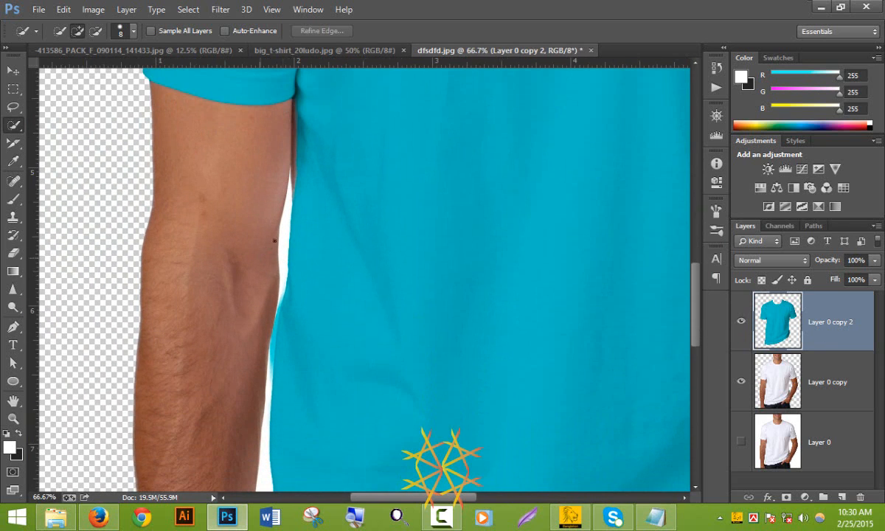
mouse_move(280, 272)
mouse_down()
mouse_move(265, 284)
mouse_move(248, 457)
mouse_move(271, 481)
mouse_up()
scroll(284, 413, down, 2)
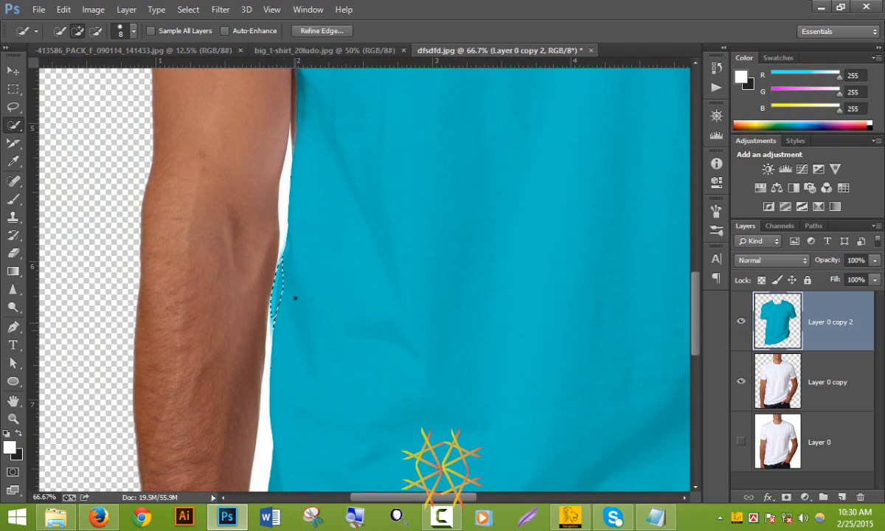
key(ctrl+d)
Step: Make Layer 0 copy active and quick-select the upper part of the white gap between the arm and the shirt
key(alt+bracketleft)
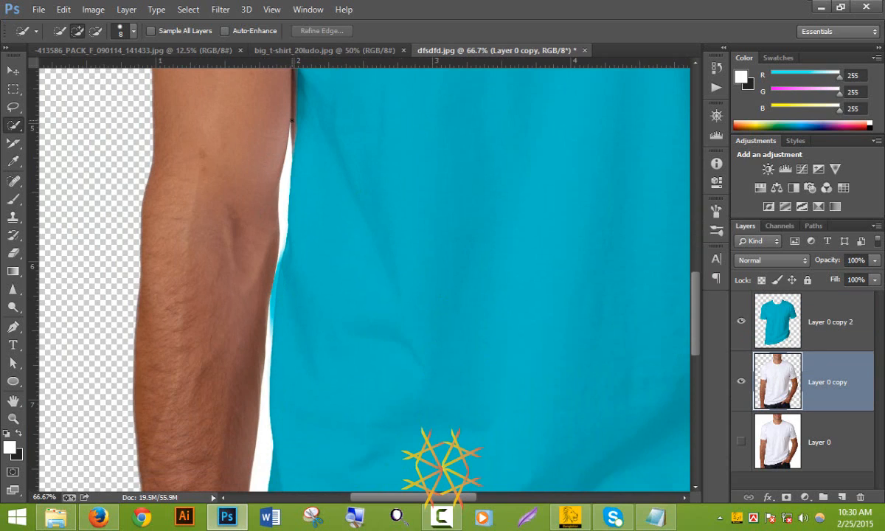
mouse_move(275, 115)
mouse_down()
mouse_move(258, 236)
mouse_move(263, 326)
mouse_up()
scroll(263, 326, up, 5)
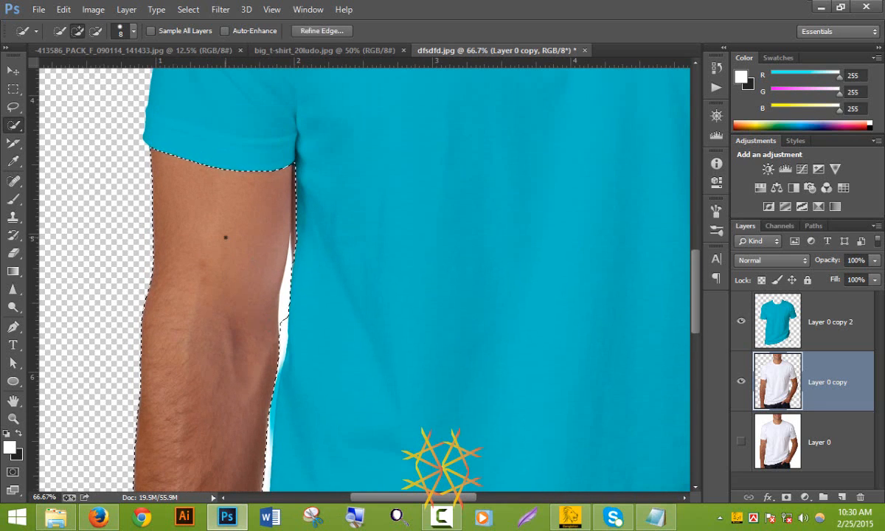
key(ctrl+d)
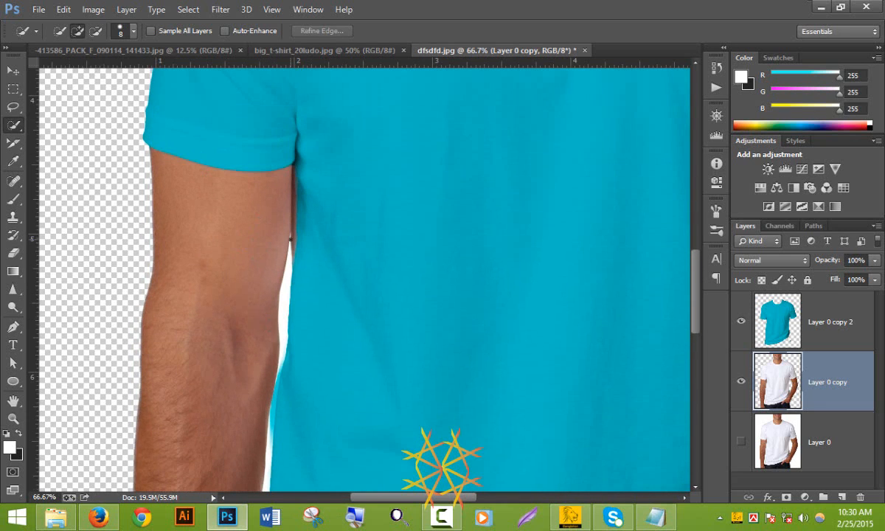
drag(289, 244, 288, 294)
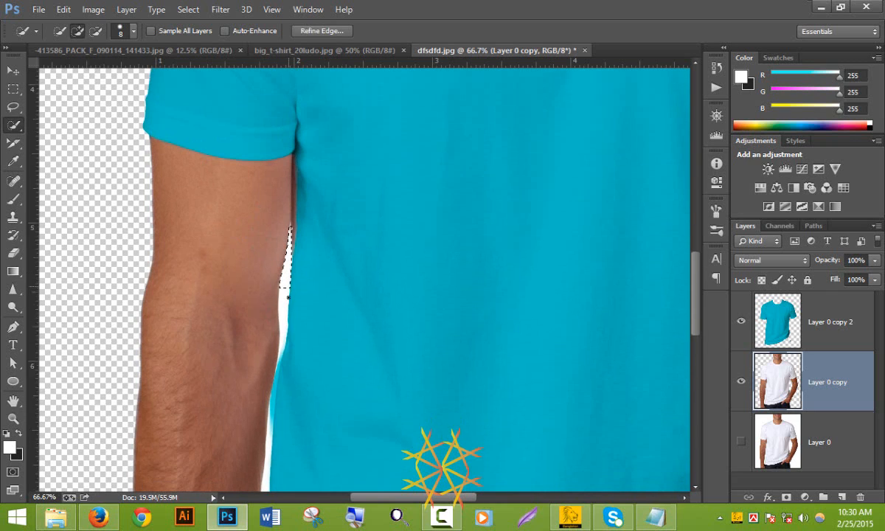
scroll(293, 220, down, 3)
drag(286, 231, 283, 259)
scroll(288, 221, down, 2)
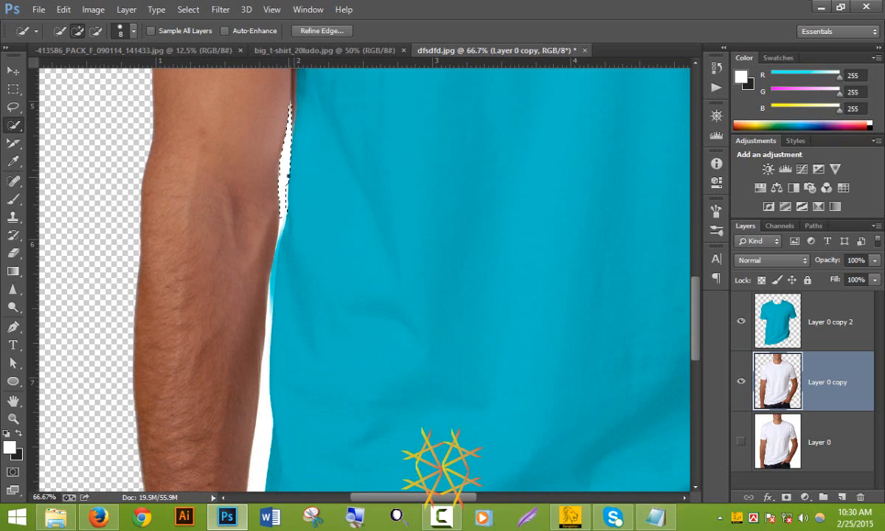
scroll(287, 200, down, 2)
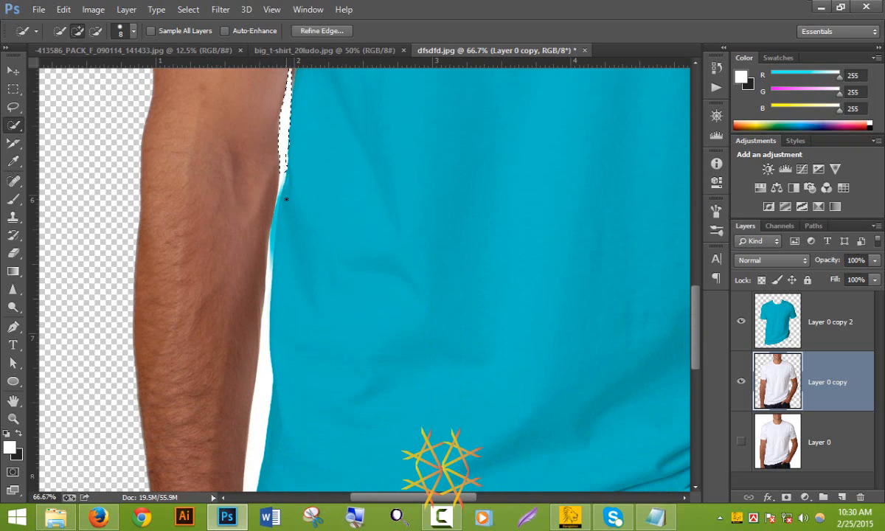
scroll(280, 192, down, 2)
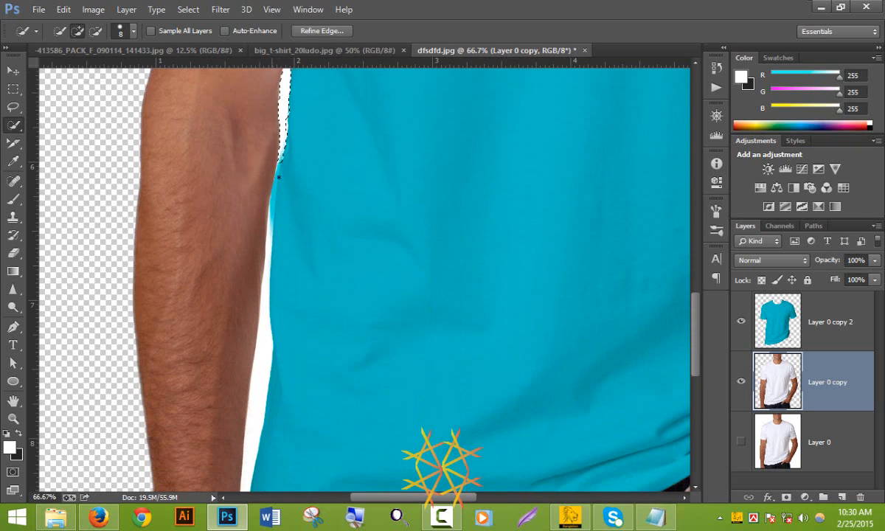
drag(278, 172, 275, 194)
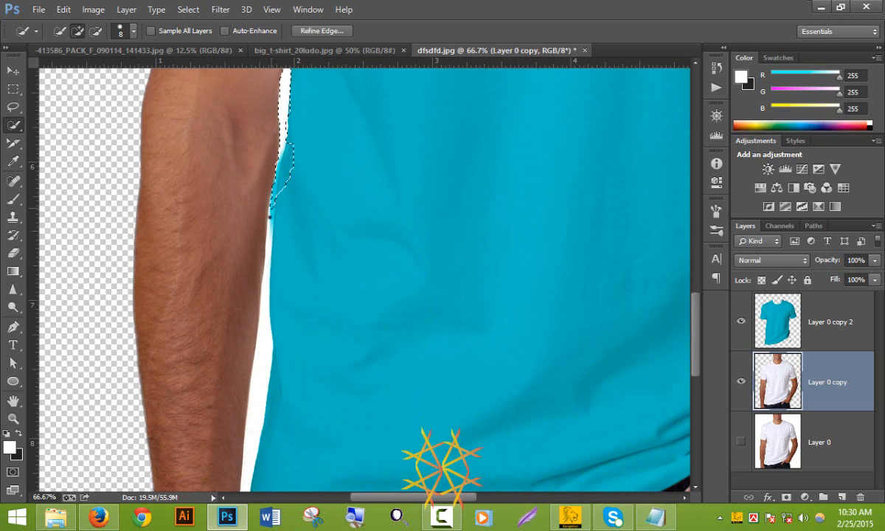
Step: Extend the quick selection down the white gap between the forearm and the shirt to the jeans
scroll(267, 238, down, 3)
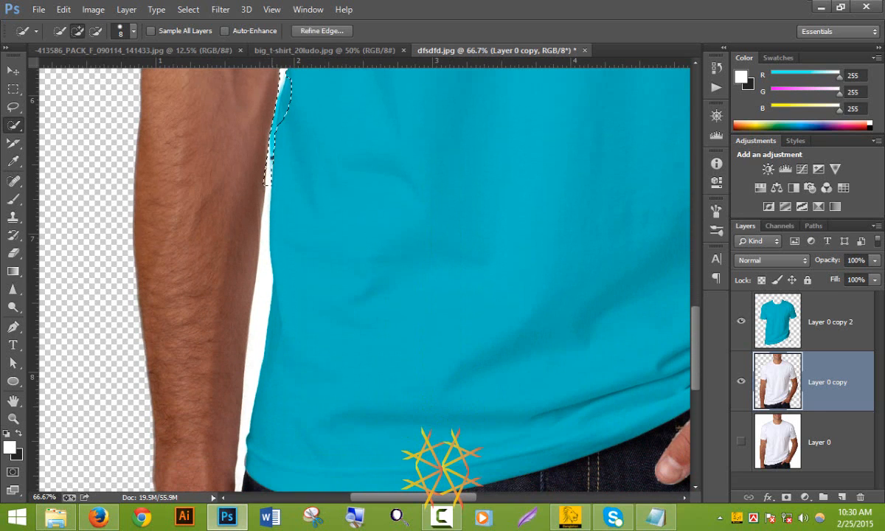
drag(268, 186, 263, 241)
scroll(274, 200, down, 1)
scroll(273, 201, down, 2)
drag(267, 208, 258, 278)
scroll(259, 274, down, 3)
drag(256, 239, 247, 293)
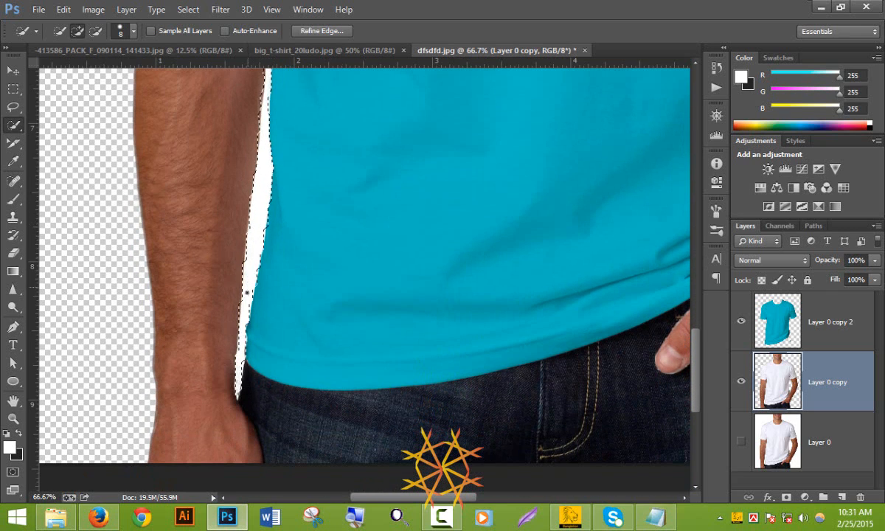
Step: Subtract the wrongly included strip of blue shirt near the elbow from the gap selection
scroll(271, 261, up, 10)
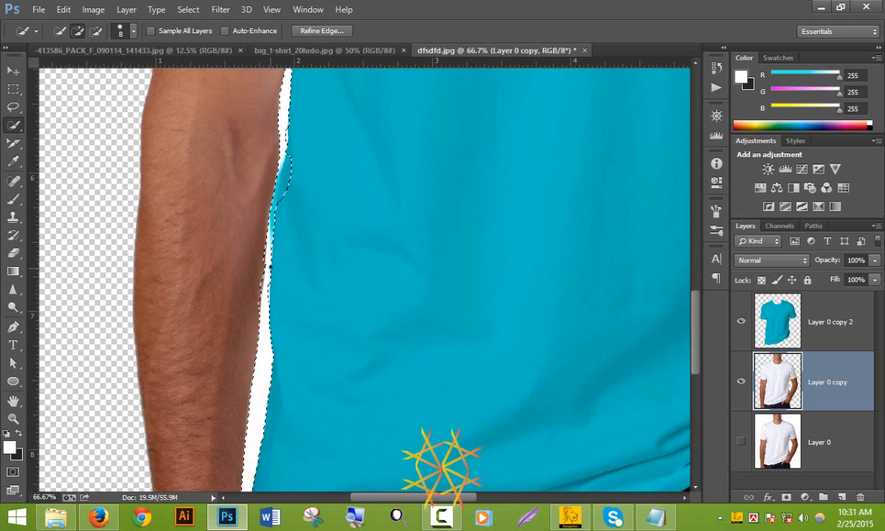
key(alt)
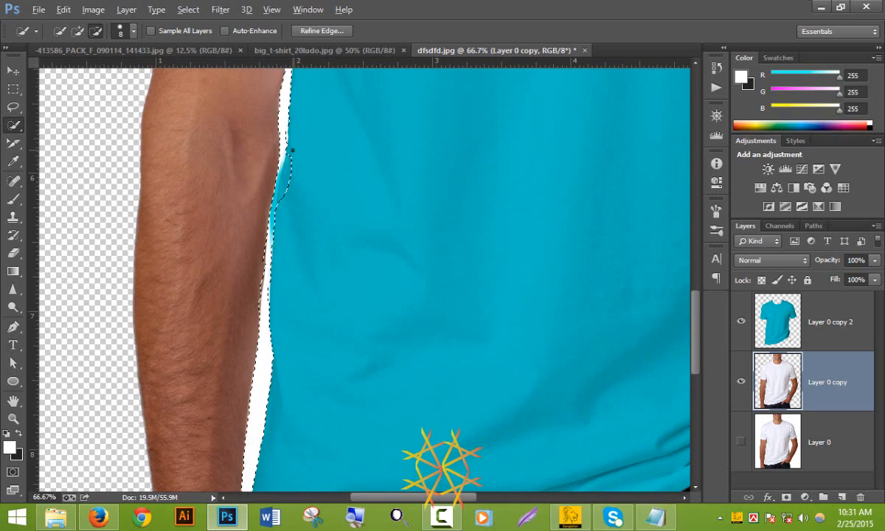
drag(291, 159, 289, 175)
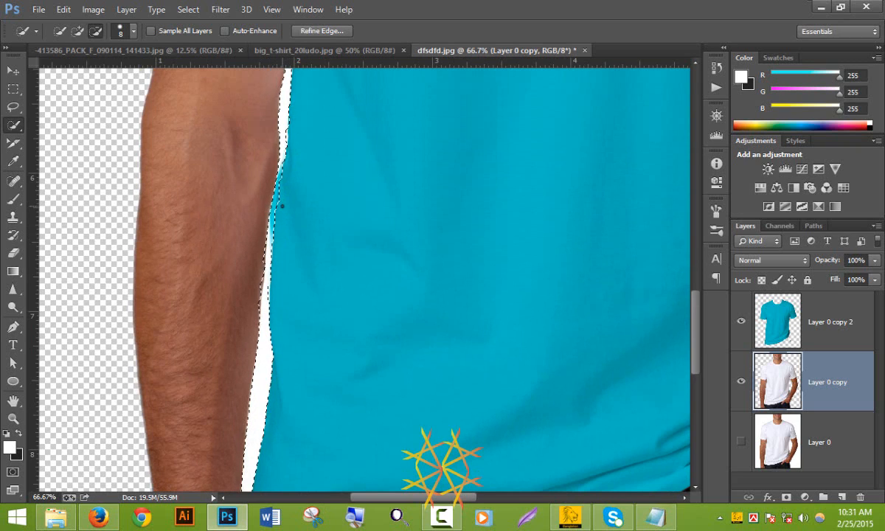
scroll(302, 190, up, 3)
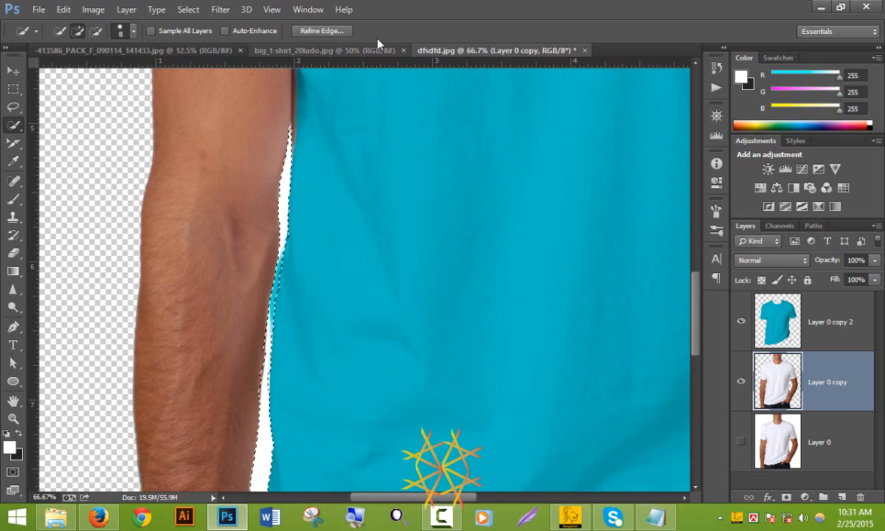
Step: Refine the selection edge with Smart Radius at 7.5 px, brush over the blue shirt edge in the gap, and output to a selection
click(319, 30)
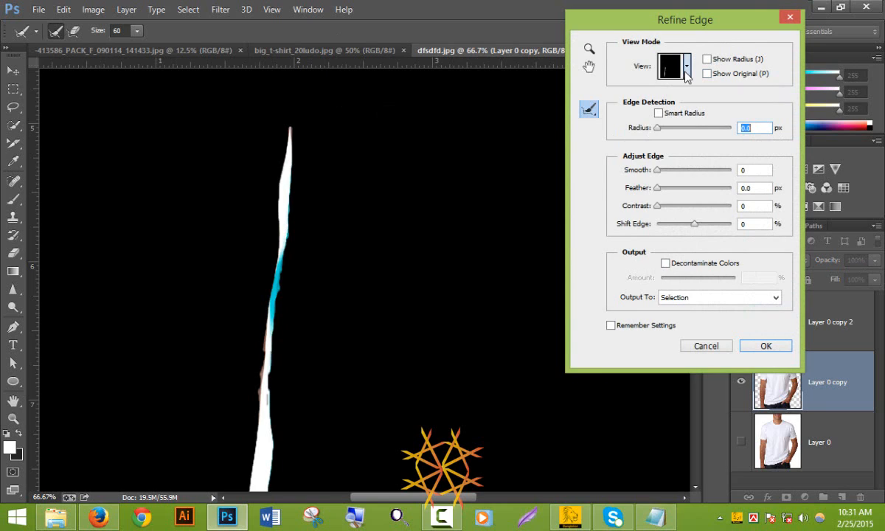
drag(659, 129, 684, 135)
click(658, 113)
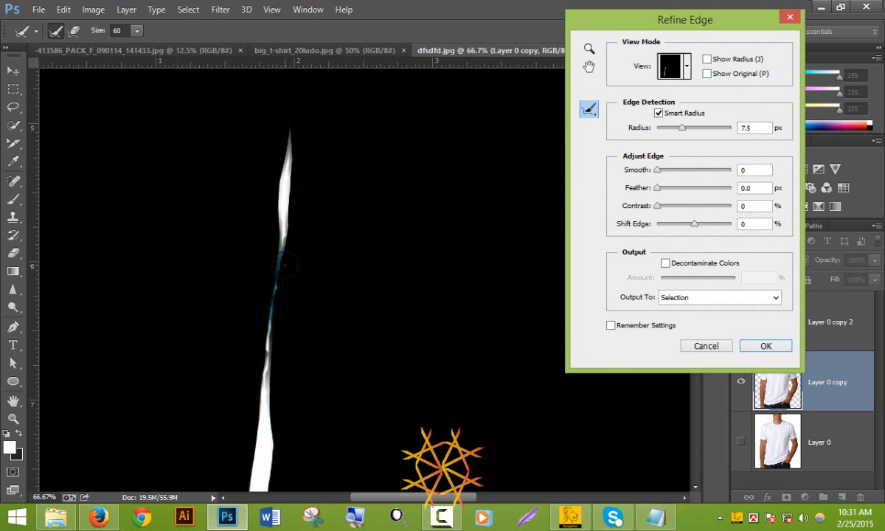
mouse_move(286, 258)
mouse_down()
mouse_move(274, 264)
mouse_move(268, 295)
mouse_up()
drag(269, 261, 264, 309)
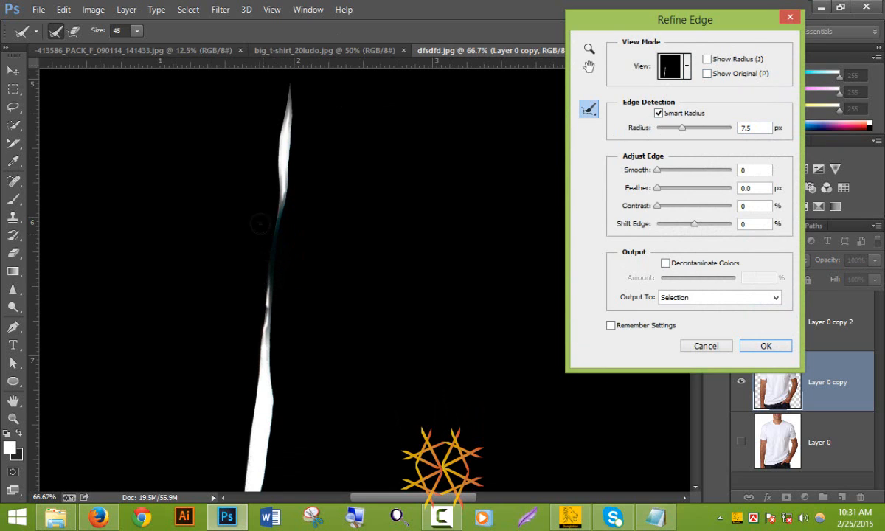
drag(270, 206, 271, 288)
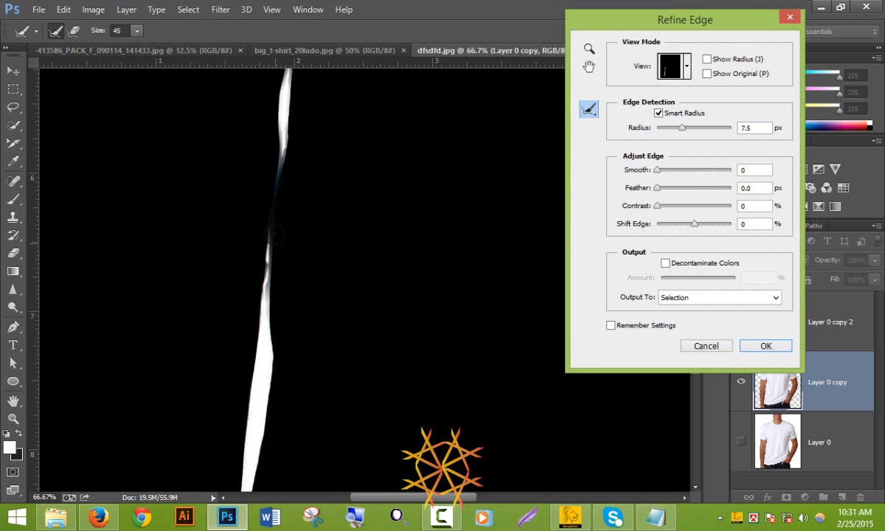
drag(270, 225, 270, 289)
click(764, 346)
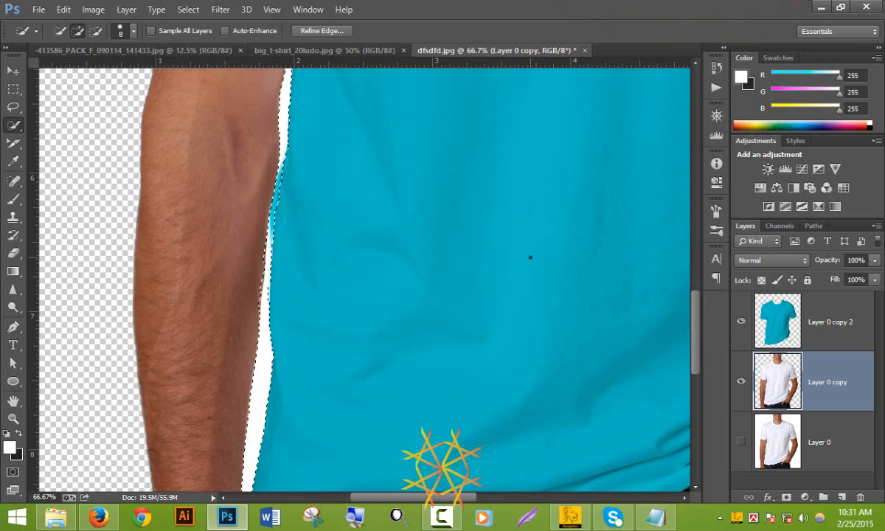
Step: Delete the white gap from Layer 0 copy, deselect, and check the cleaned edge along the arm and shirt
key(Delete)
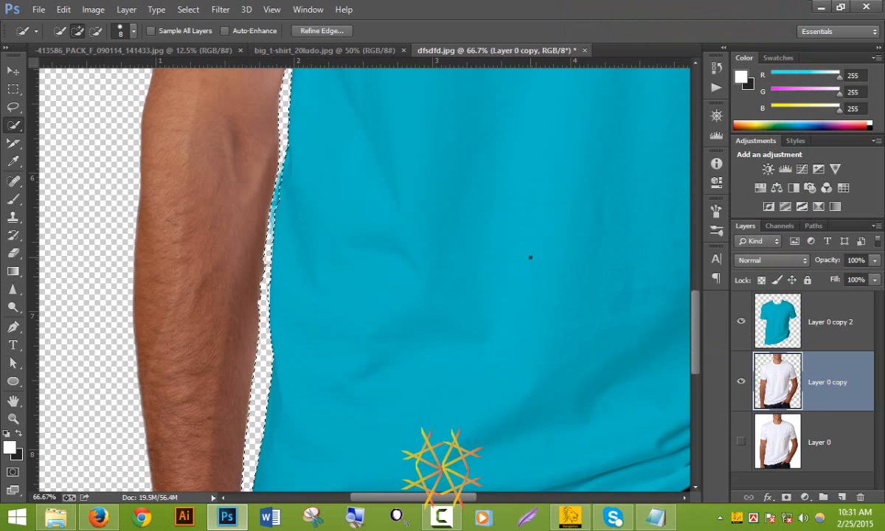
key(ctrl+d)
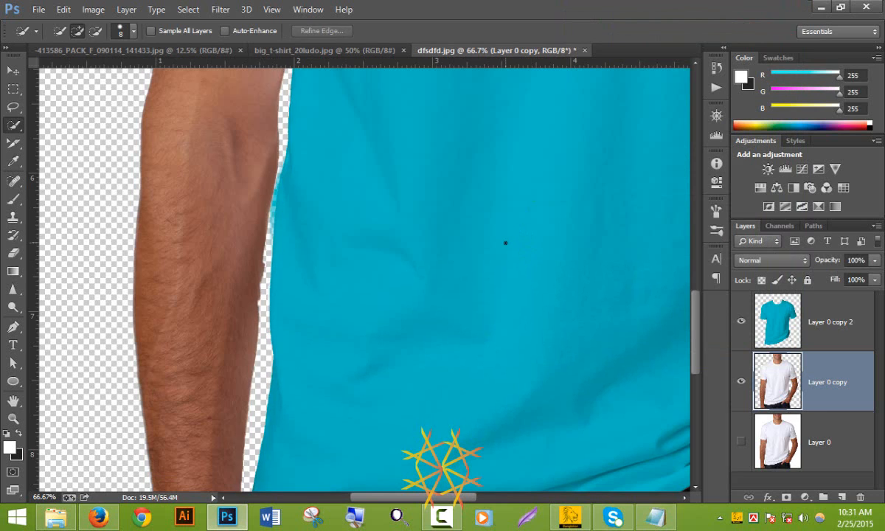
scroll(302, 372, up, 4)
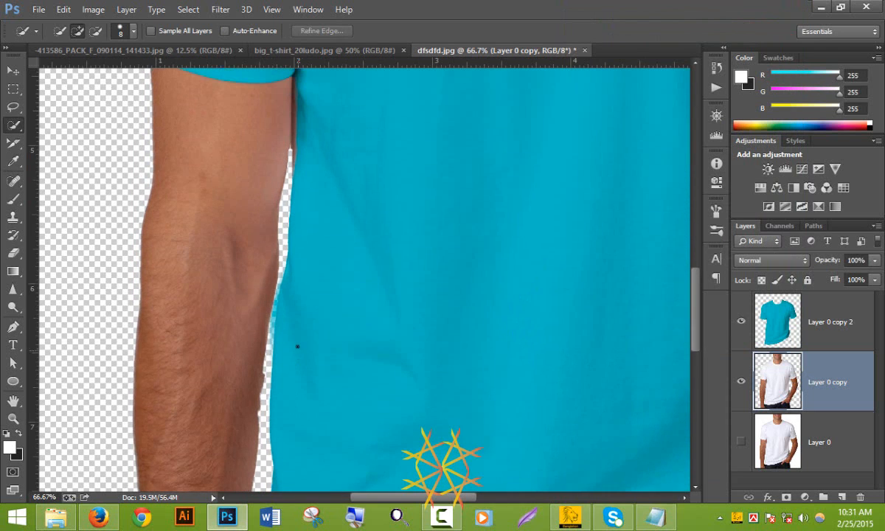
scroll(279, 329, down, 4)
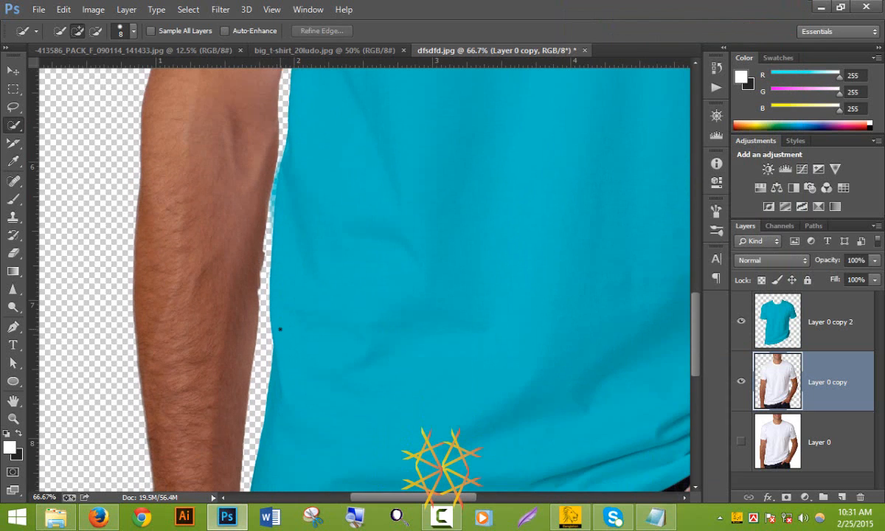
scroll(273, 271, down, 4)
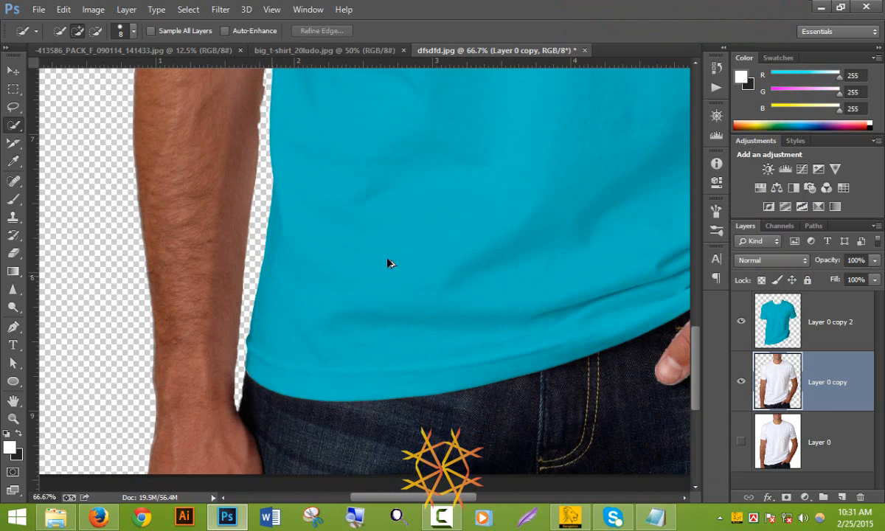
scroll(390, 264, down, 3)
scroll(410, 256, down, 1)
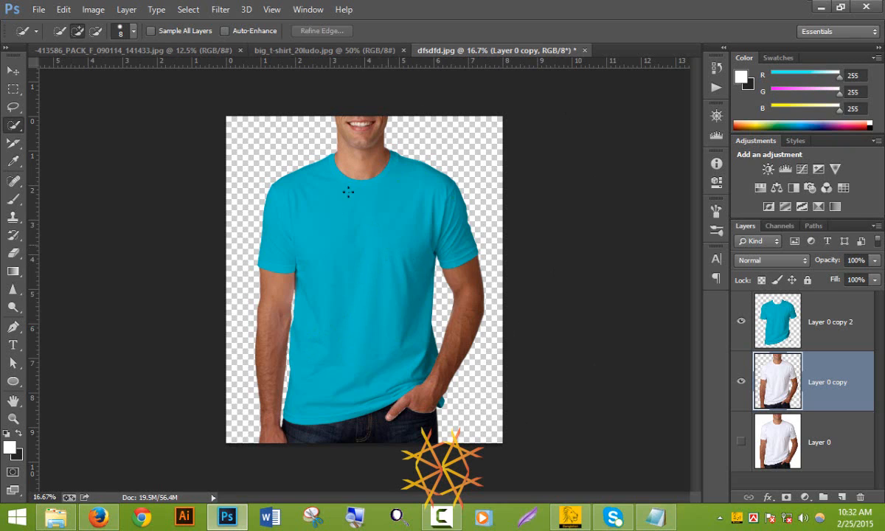
Step: In the big_t-shirt_20ludo.jpg document, quick-select part of the white background and extend the selection to all similar areas
click(317, 50)
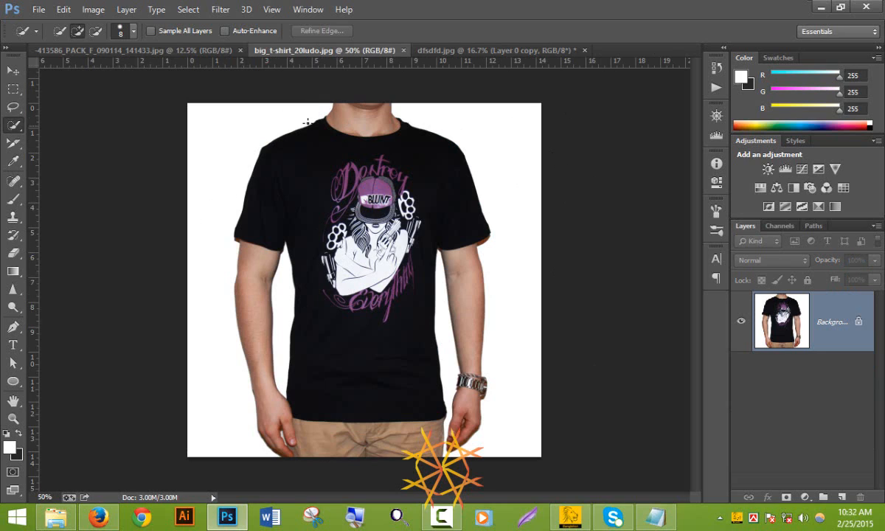
click(526, 147)
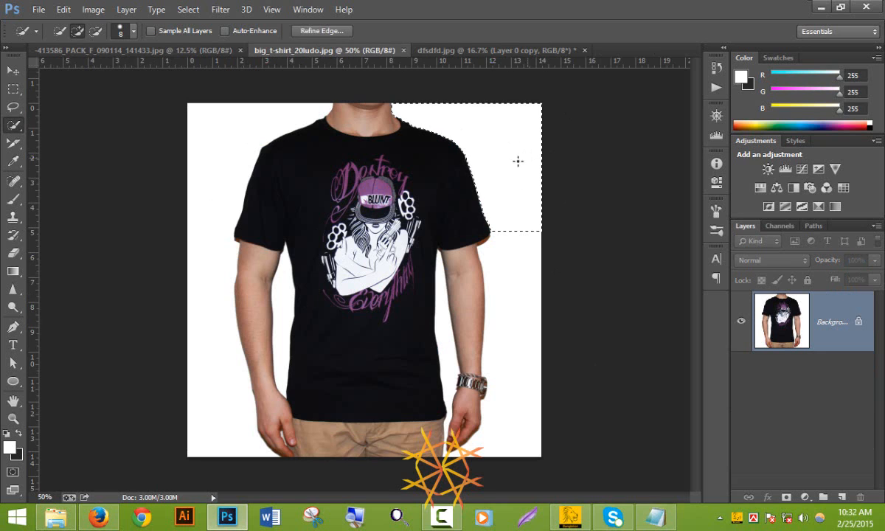
click(188, 10)
click(228, 207)
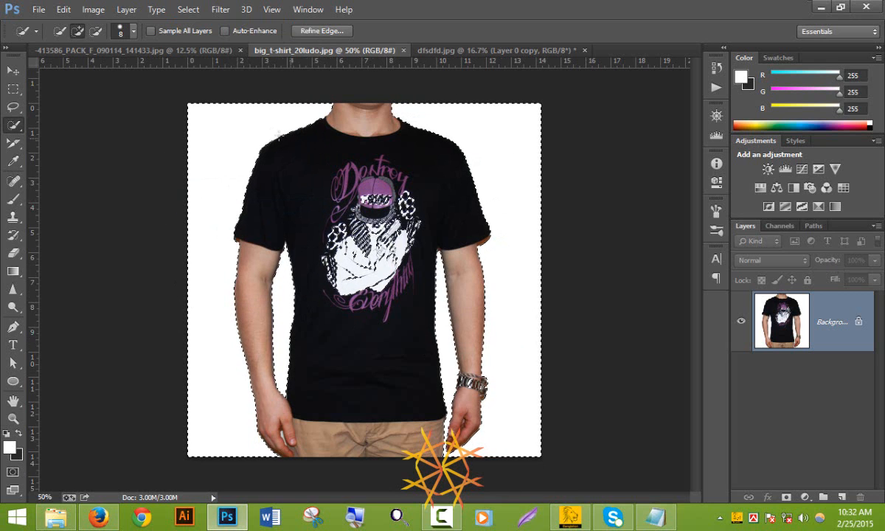
Step: Cancel the fill, convert the Background into the regular layer Layer 0, and delete the selected white areas
key(shift+F5)
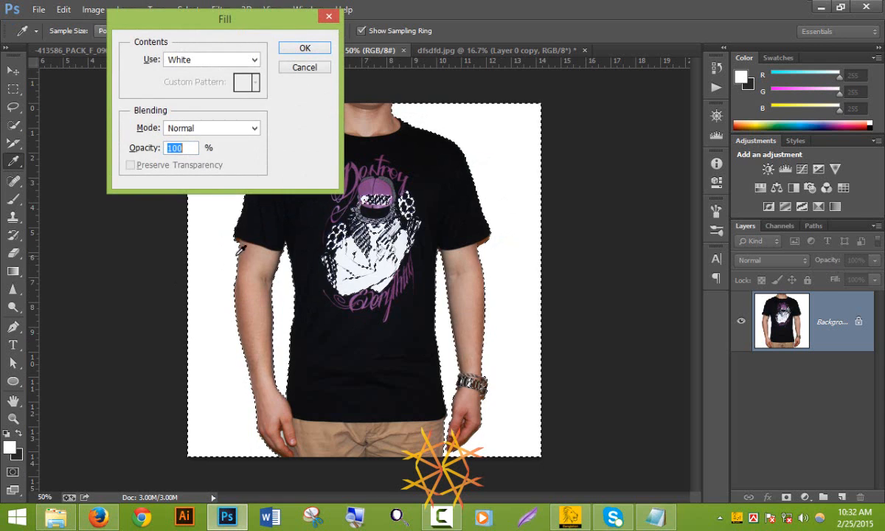
click(308, 69)
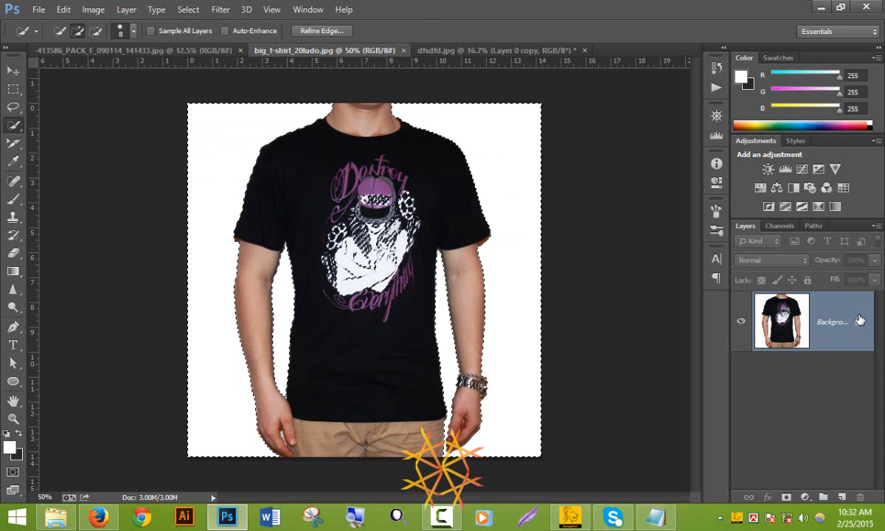
double_click(793, 298)
click(542, 162)
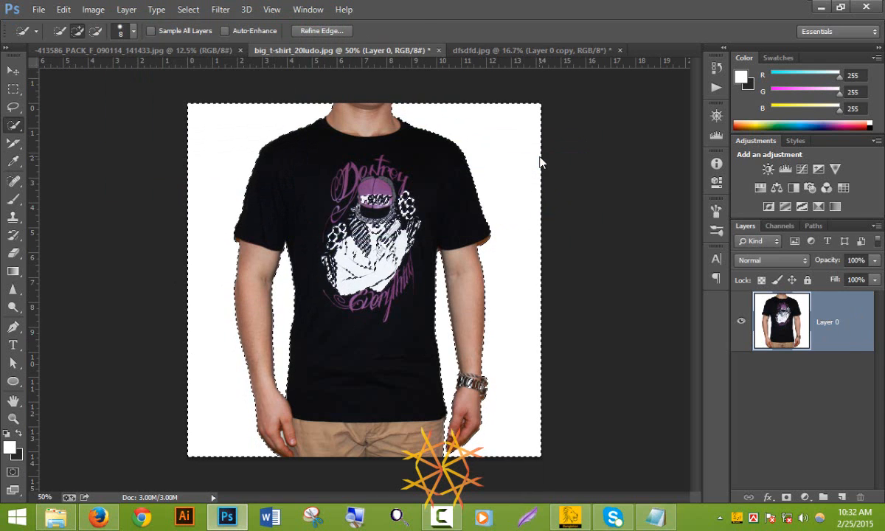
key(Delete)
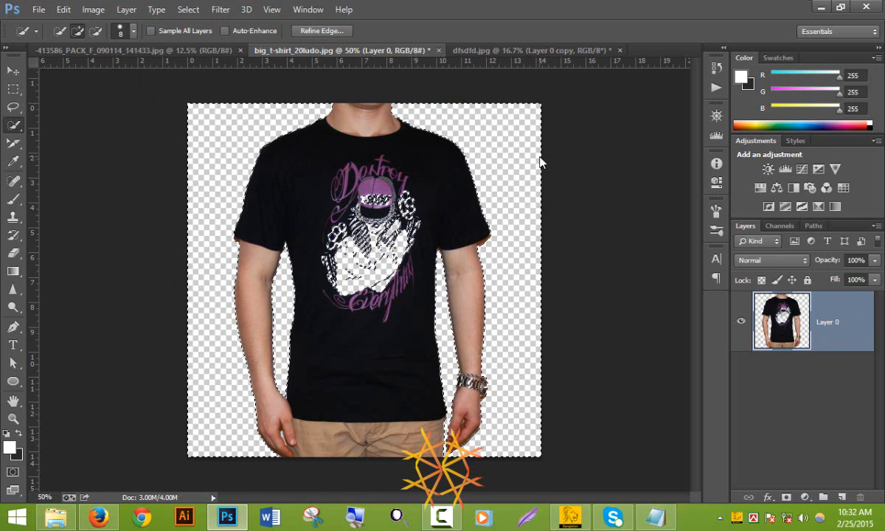
Step: Deselect, then undo the deletion of the white areas, the Background layer conversion and the white-area selection
key(ctrl+d)
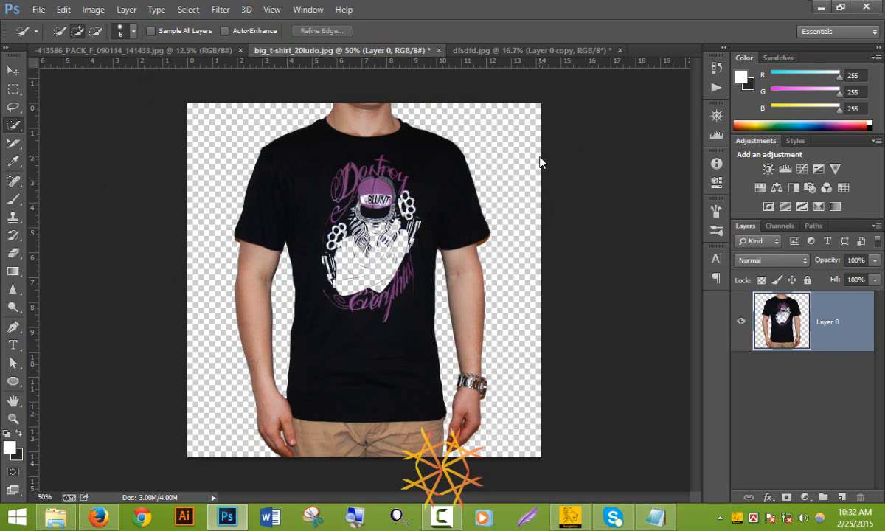
key(ctrl+alt+z)
key(ctrl+alt+z)
key(ctrl+alt+z)
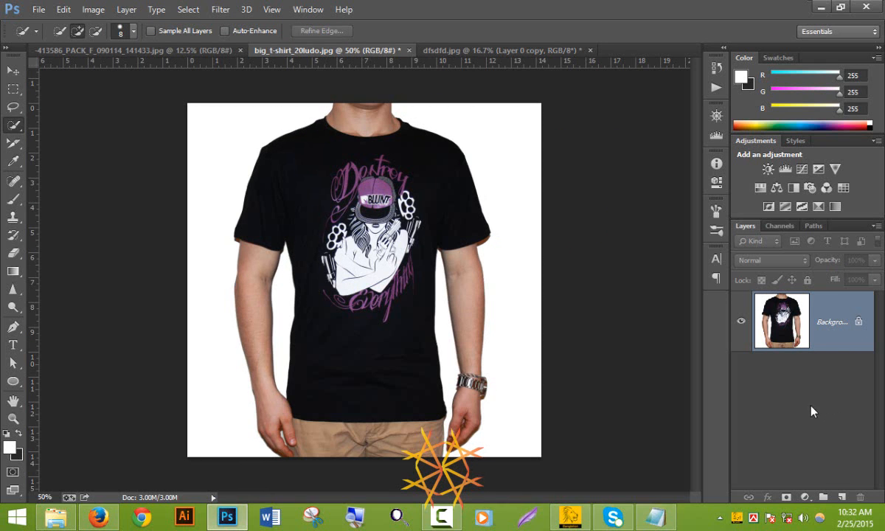
Step: Duplicate the Background layer and hide the original
drag(848, 325, 843, 495)
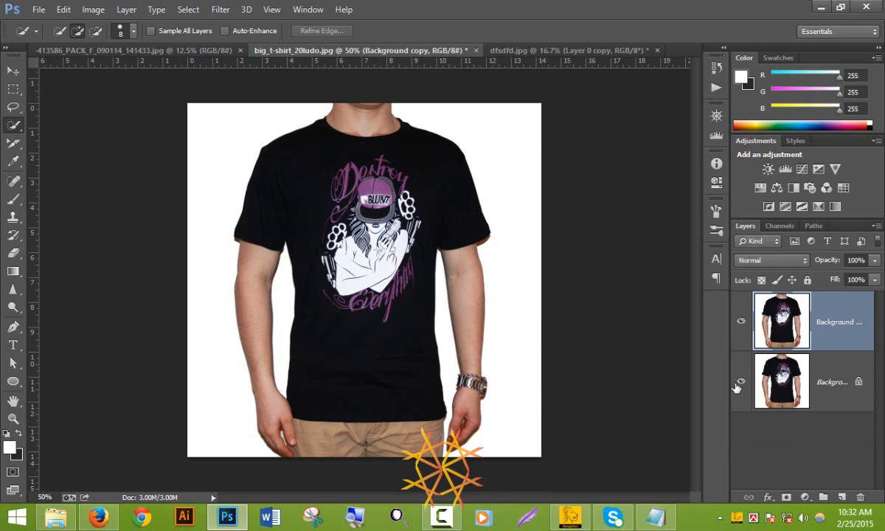
click(742, 381)
Step: On the Background copy, quick-select part of the white background and extend the selection to all similar areas
click(522, 185)
click(191, 9)
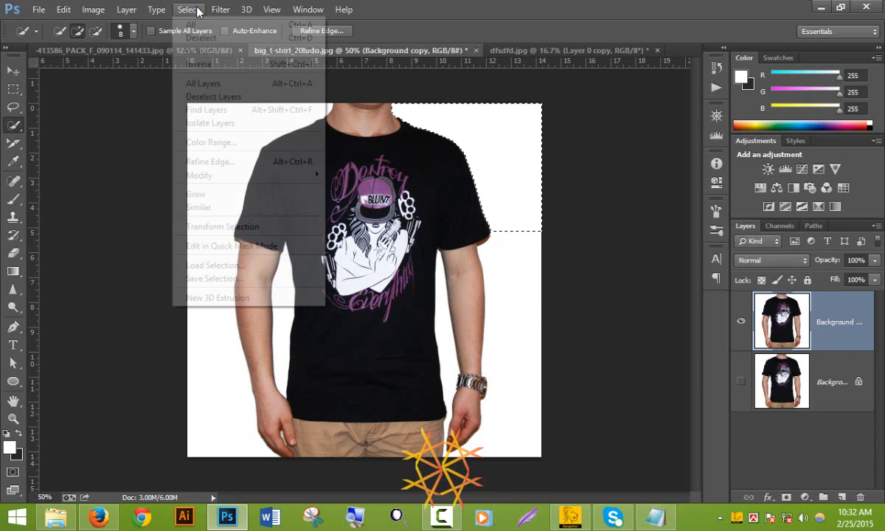
click(209, 205)
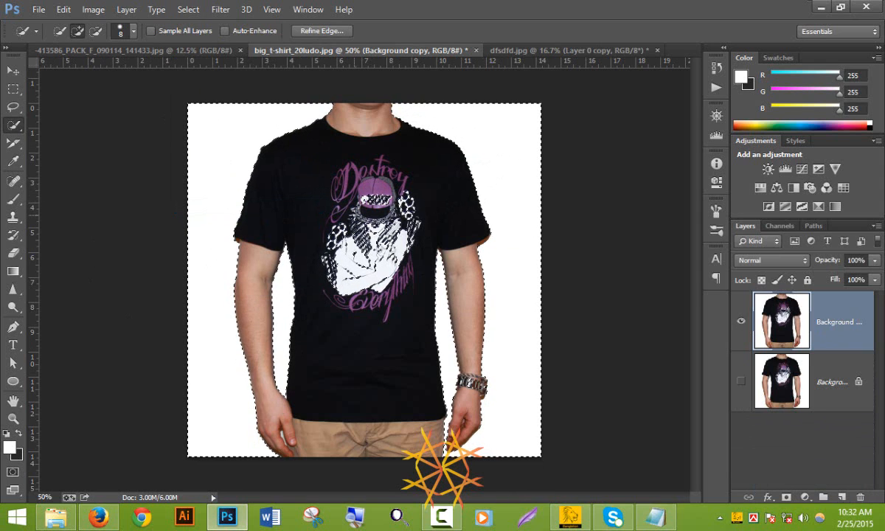
Step: Subtract the white parts of the chest print from the selection and preview the mask in Refine Edge without applying it
key(ctrl+plus)
key(ctrl+plus)
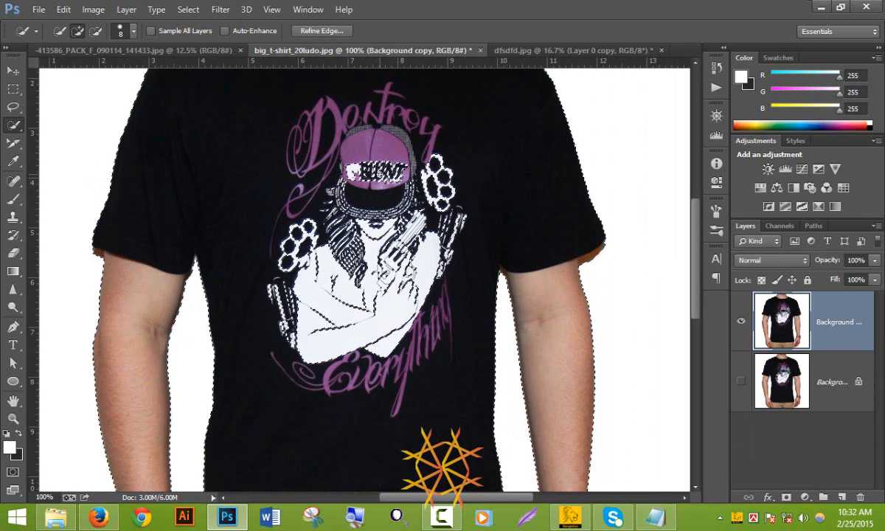
alt+click(354, 172)
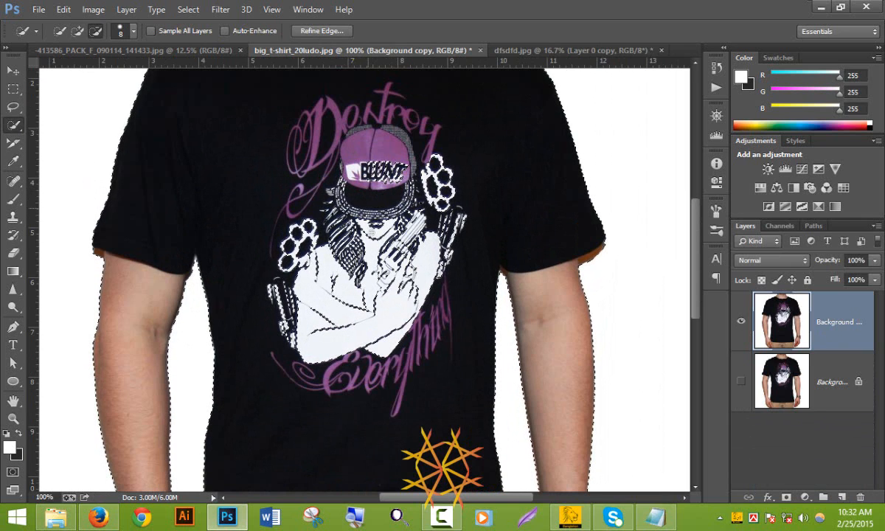
mouse_move(372, 231)
mouse_down()
mouse_move(352, 256)
mouse_move(347, 152)
mouse_move(388, 178)
mouse_move(418, 151)
mouse_move(420, 238)
mouse_move(363, 310)
mouse_move(356, 214)
mouse_move(279, 244)
mouse_move(270, 308)
mouse_move(254, 295)
mouse_move(280, 337)
mouse_move(315, 209)
mouse_move(366, 253)
mouse_up()
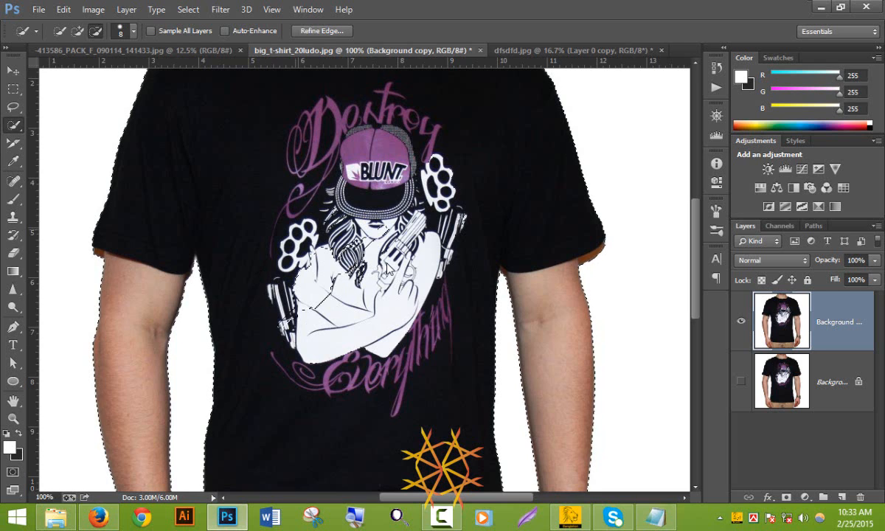
scroll(387, 264, up, 3)
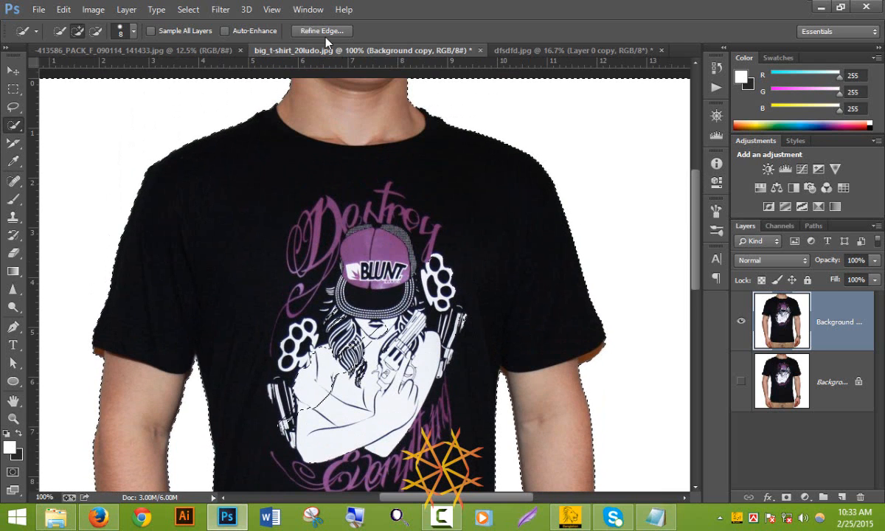
click(305, 31)
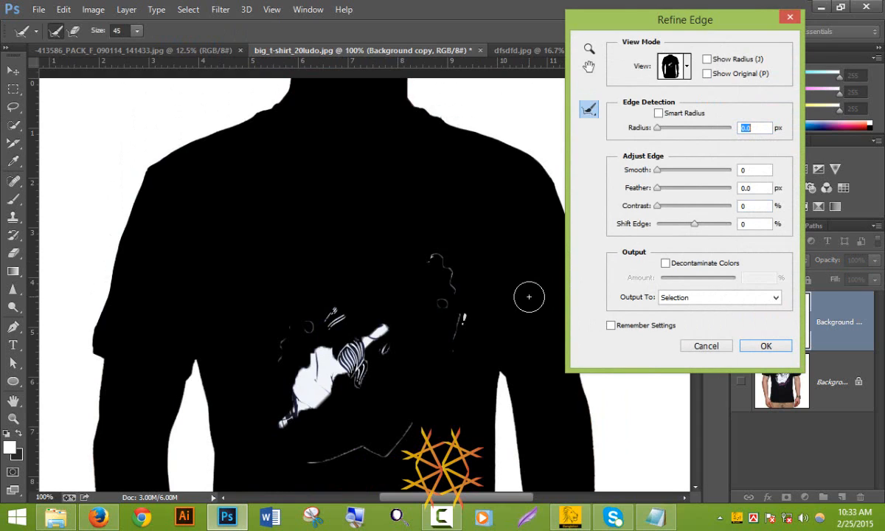
click(709, 347)
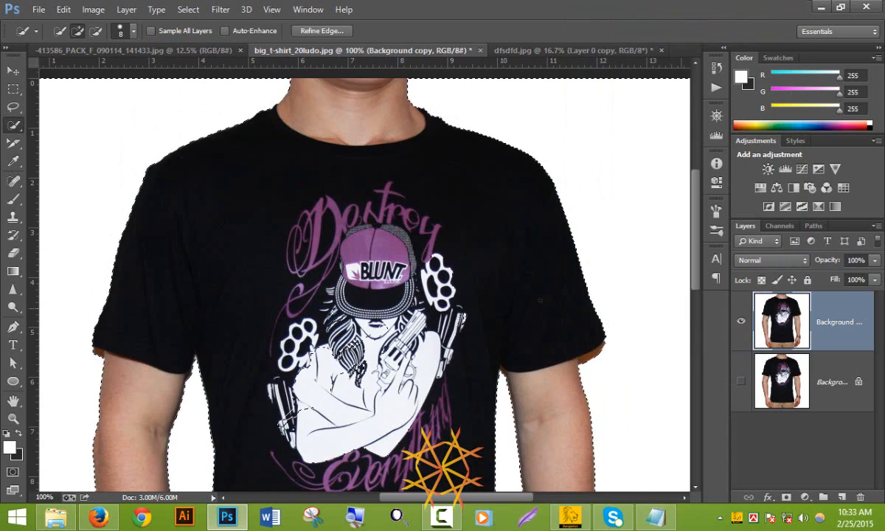
Step: Enlarge the Quick Selection brush to 60 and subtract the remaining patches of the chest print from the selection
mouse_move(354, 345)
mouse_down()
mouse_move(385, 323)
mouse_move(320, 311)
mouse_move(337, 322)
mouse_move(318, 329)
mouse_move(318, 419)
mouse_move(305, 368)
mouse_move(290, 408)
mouse_move(321, 412)
mouse_move(329, 393)
mouse_up()
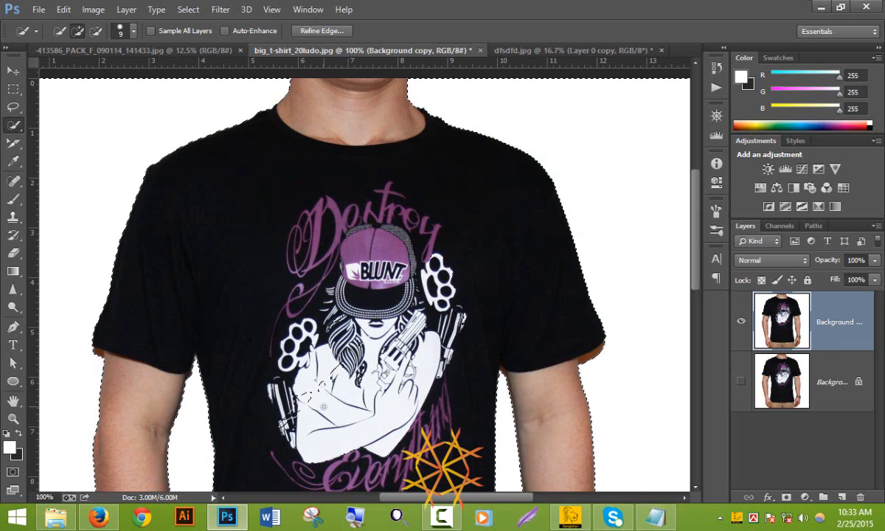
key(bracketright)
key(bracketright)
key(bracketright)
key(bracketright)
key(bracketright)
key(bracketright)
key(bracketright)
key(bracketright)
key(bracketright)
key(bracketright)
key(bracketright)
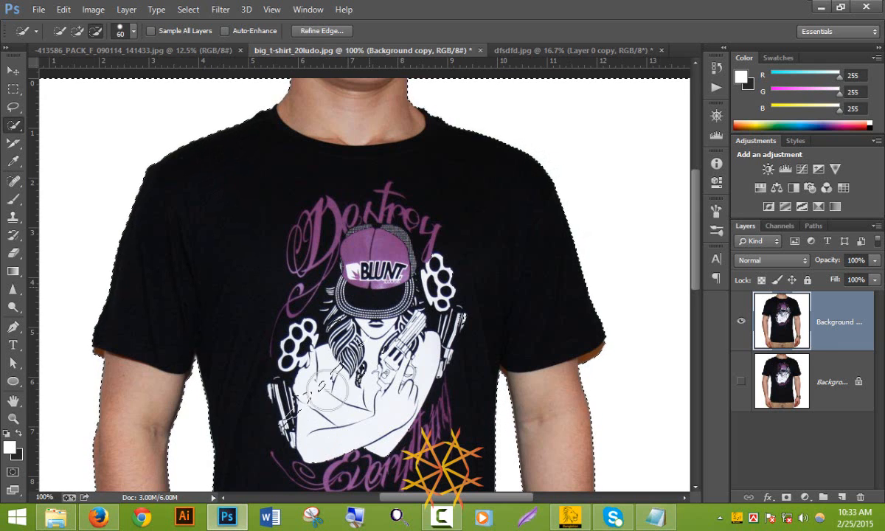
mouse_move(307, 366)
mouse_down()
mouse_move(280, 380)
mouse_move(282, 393)
mouse_move(327, 396)
mouse_up()
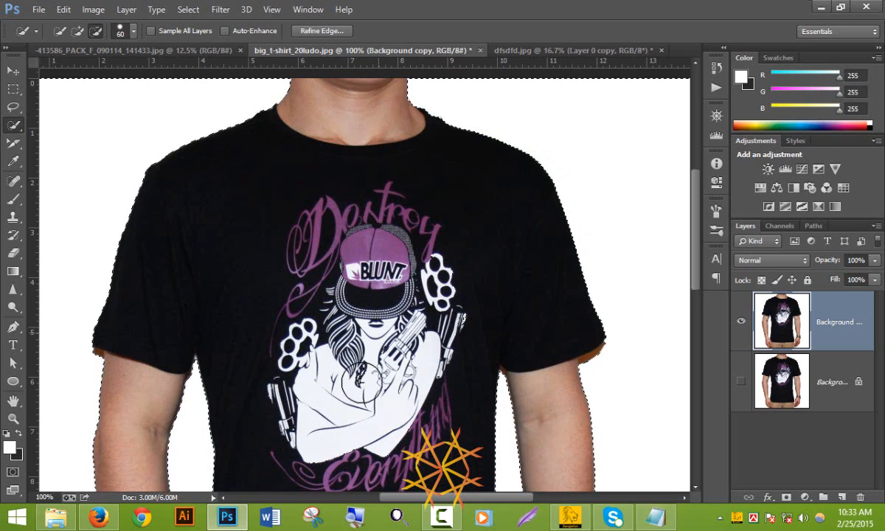
scroll(356, 393, down, 1)
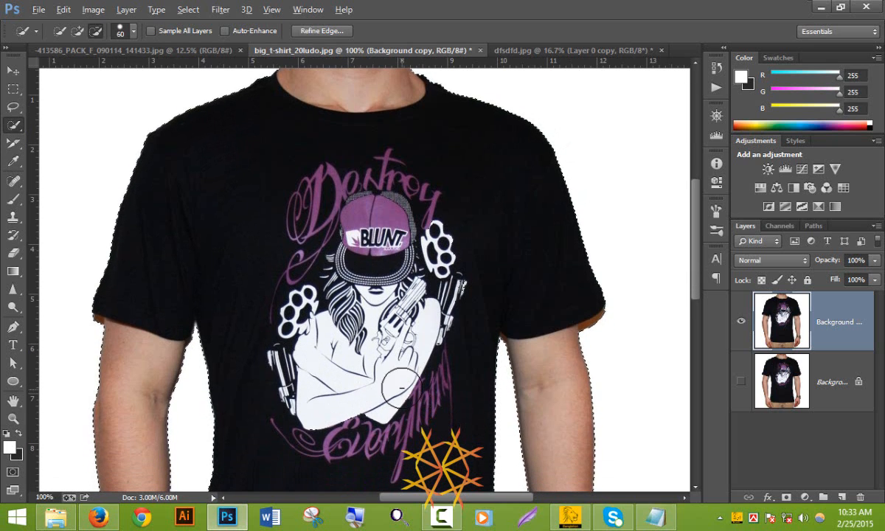
scroll(384, 410, up, 1)
scroll(384, 410, up, 1)
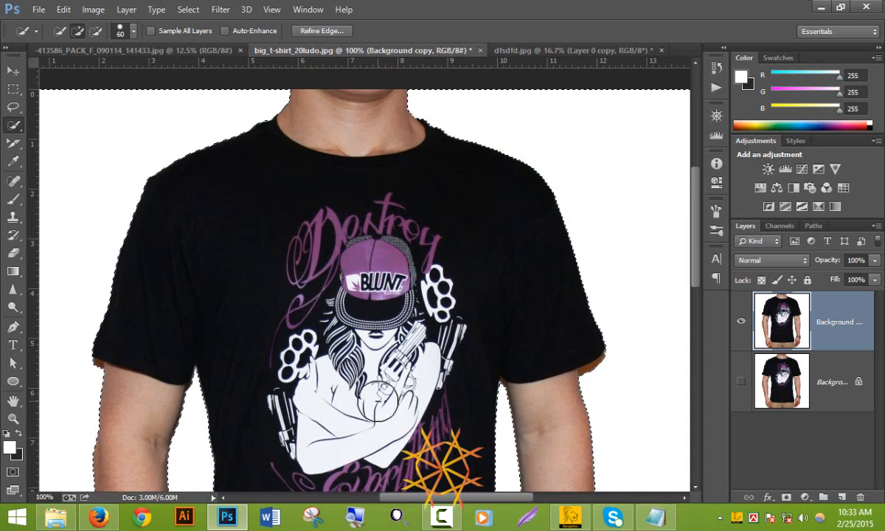
Step: Refine the background selection's edge with Smart Radius at 3.5 px and Smooth at 6, output to a selection
click(325, 31)
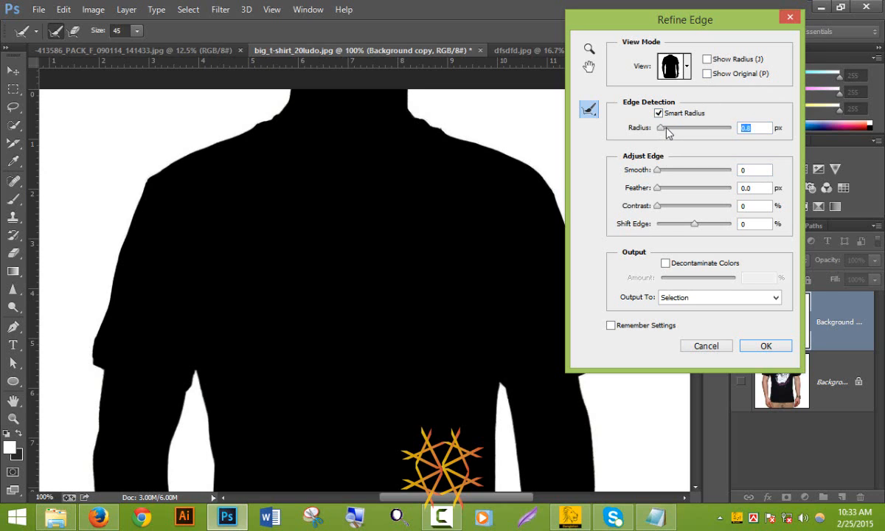
drag(668, 128, 672, 128)
drag(657, 169, 660, 171)
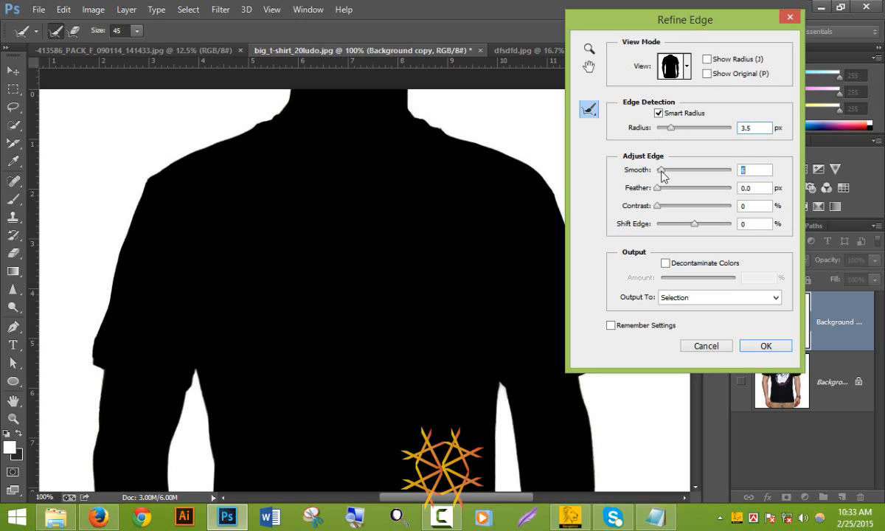
click(766, 346)
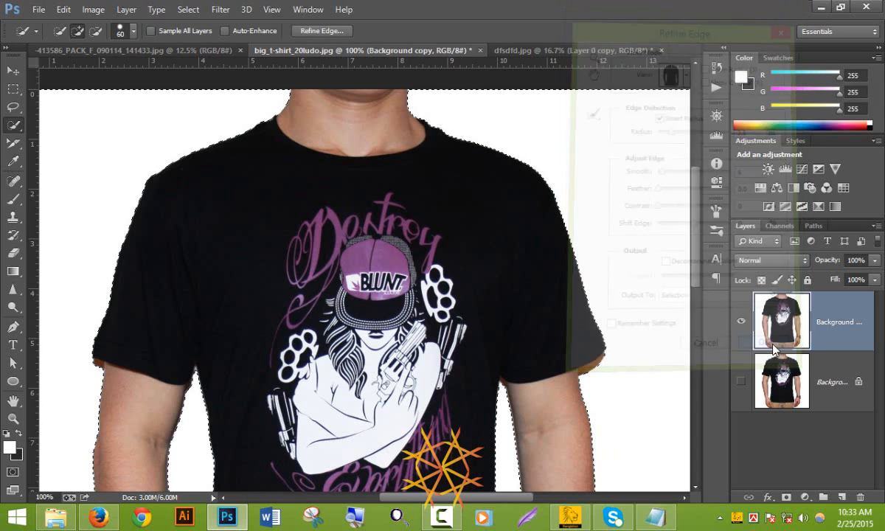
Step: Delete the selected white background from the Background copy layer and deselect
key(ctrl+shift+i)
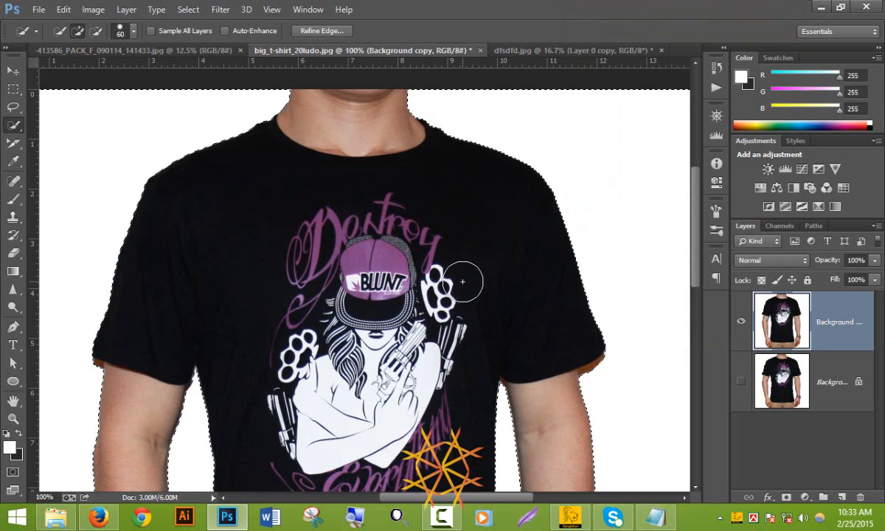
key(Delete)
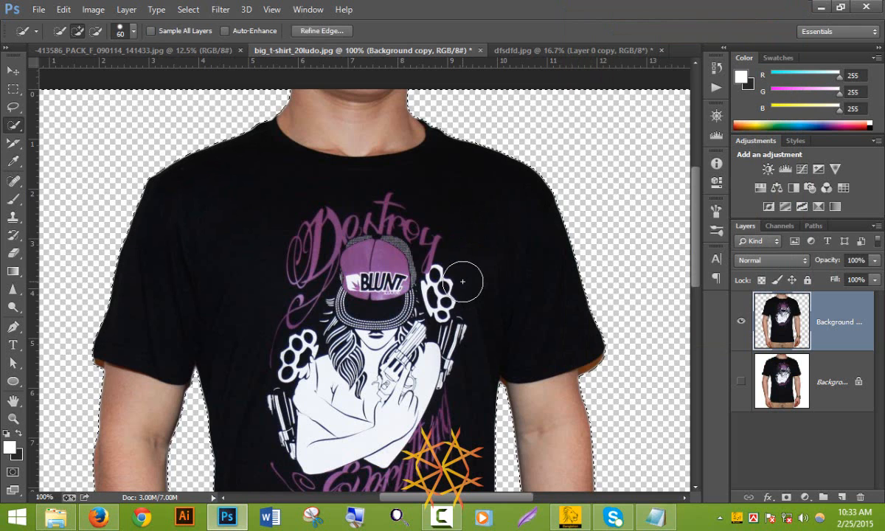
key(ctrl+d)
key(ctrl+minus)
key(ctrl+minus)
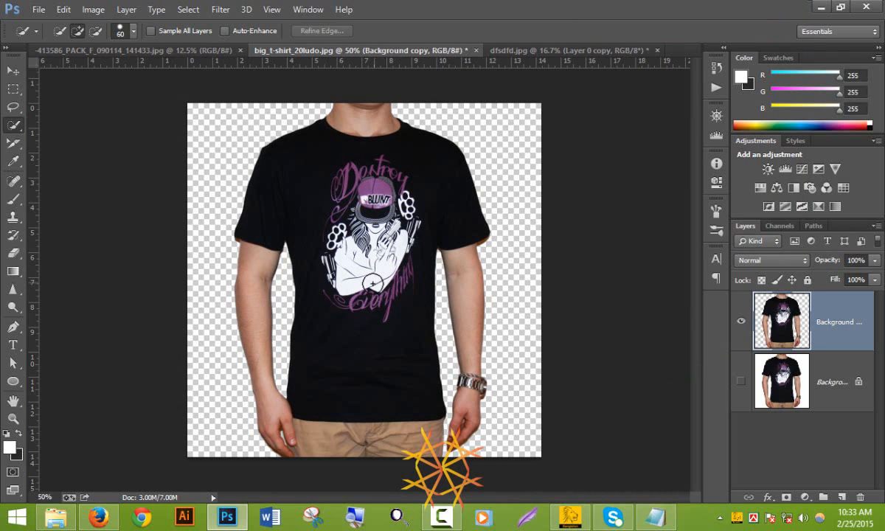
Step: Quick-select the whole black T-shirt including its chest print, leaving out the arms, neck and trousers
mouse_move(301, 150)
mouse_down()
mouse_move(302, 139)
mouse_move(329, 206)
mouse_move(326, 243)
mouse_move(346, 295)
mouse_move(413, 348)
mouse_move(373, 357)
mouse_move(369, 267)
mouse_up()
mouse_move(376, 220)
mouse_down()
mouse_move(380, 190)
mouse_move(429, 180)
mouse_move(340, 179)
mouse_move(384, 196)
mouse_move(377, 220)
mouse_up()
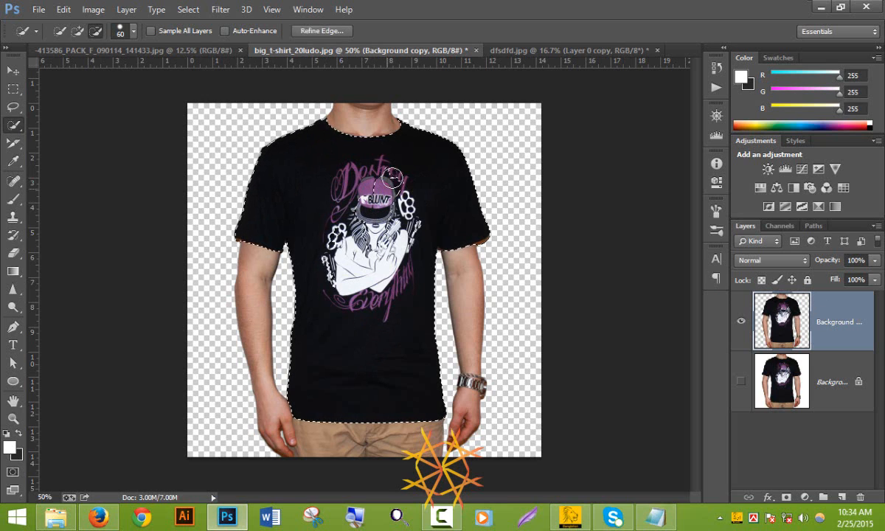
mouse_move(369, 161)
mouse_down()
mouse_move(358, 199)
mouse_move(377, 236)
mouse_up()
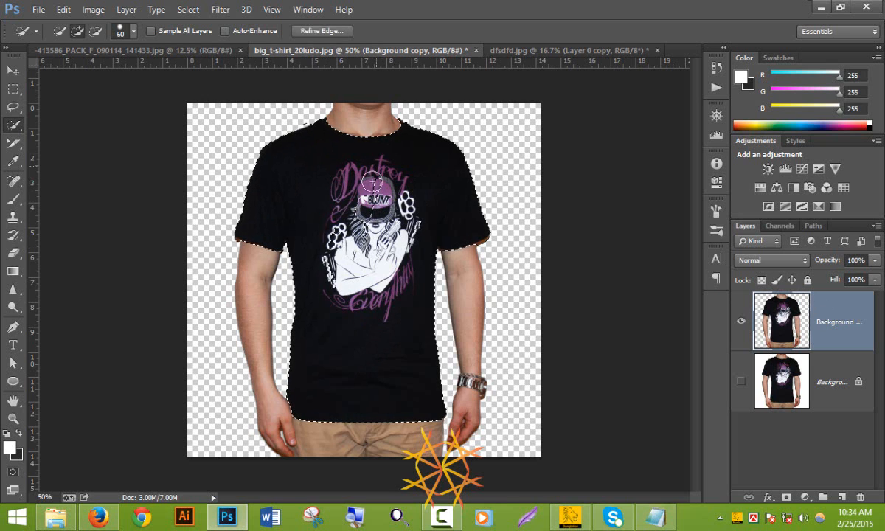
mouse_move(372, 182)
mouse_down()
mouse_move(377, 211)
mouse_move(352, 289)
mouse_up()
drag(337, 243, 332, 296)
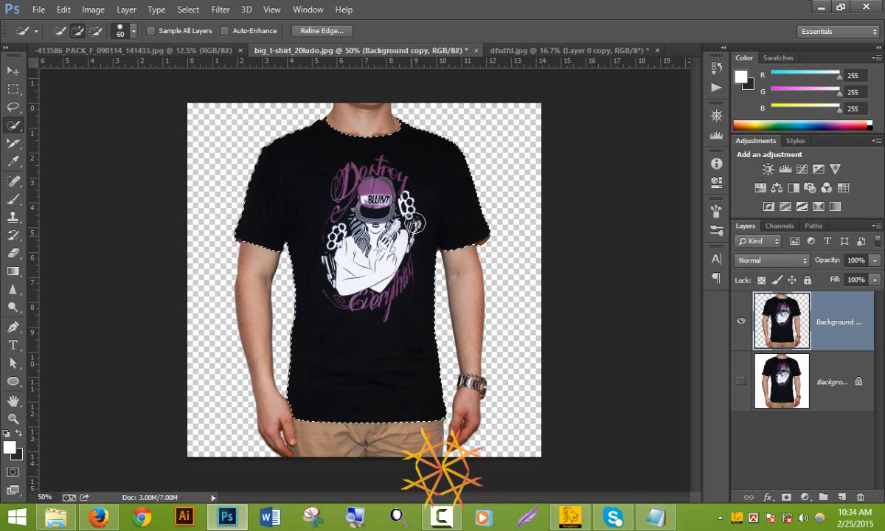
drag(389, 192, 378, 249)
drag(402, 192, 414, 244)
Step: Refine the shirt selection with Smart Radius at 4.0 px, brush along the sleeve, shoulder and side edges, and output to a selection
click(301, 30)
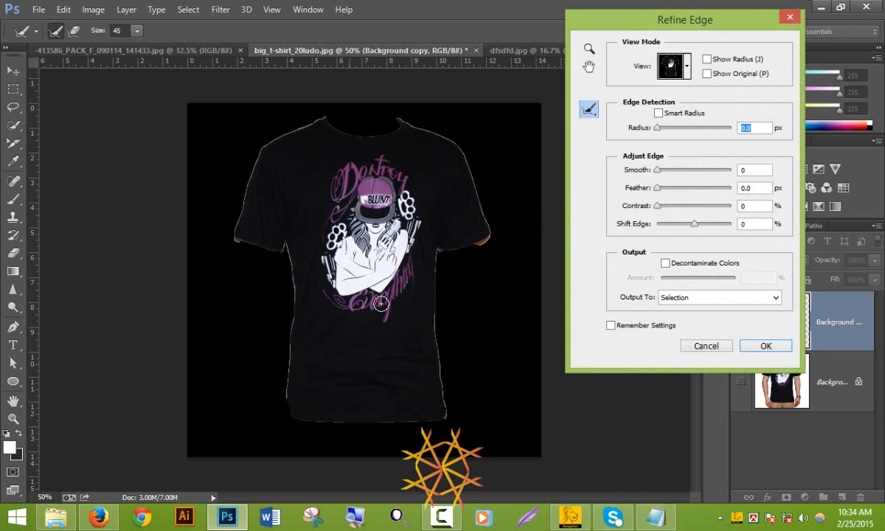
click(658, 113)
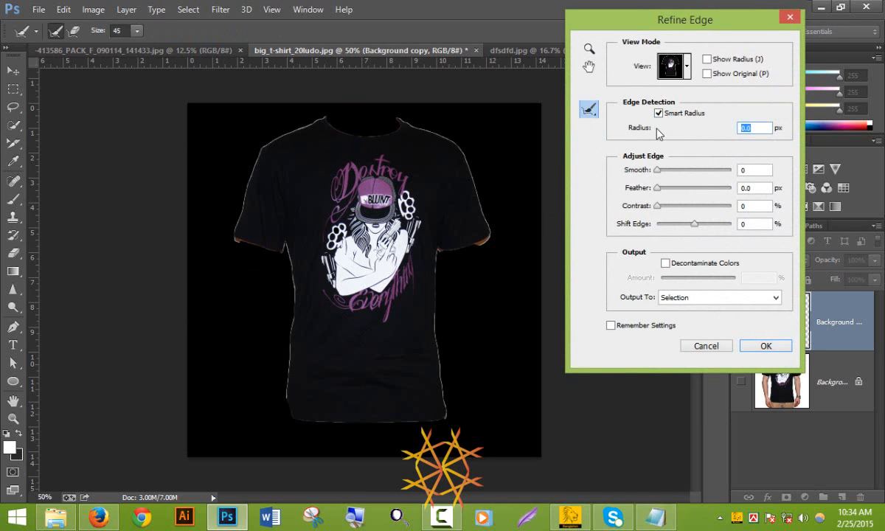
drag(657, 129, 673, 129)
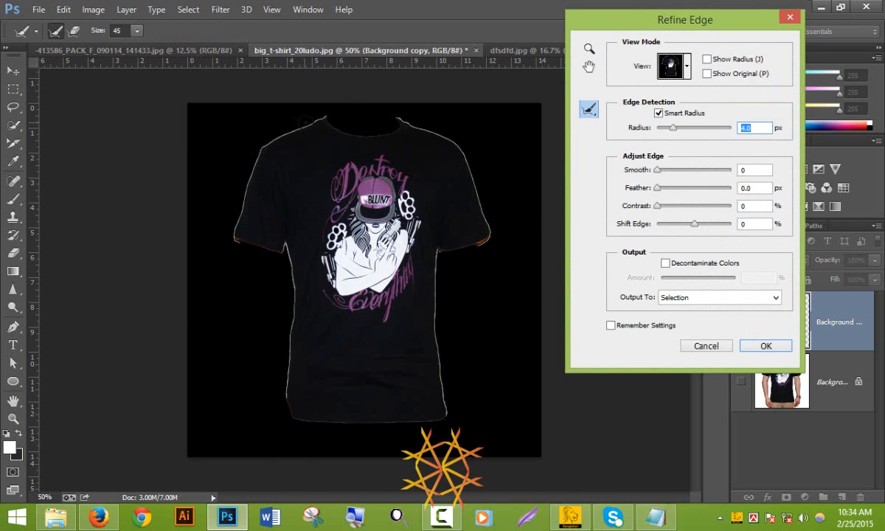
mouse_move(281, 143)
mouse_down()
mouse_move(254, 185)
mouse_move(298, 258)
mouse_move(280, 253)
mouse_move(289, 240)
mouse_move(294, 424)
mouse_move(289, 393)
mouse_move(302, 411)
mouse_move(326, 419)
mouse_move(446, 397)
mouse_up()
drag(483, 245, 465, 248)
click(445, 257)
mouse_move(404, 114)
mouse_down()
mouse_move(470, 159)
mouse_move(480, 214)
mouse_up()
mouse_move(465, 252)
mouse_down()
mouse_move(443, 256)
mouse_move(435, 351)
mouse_up()
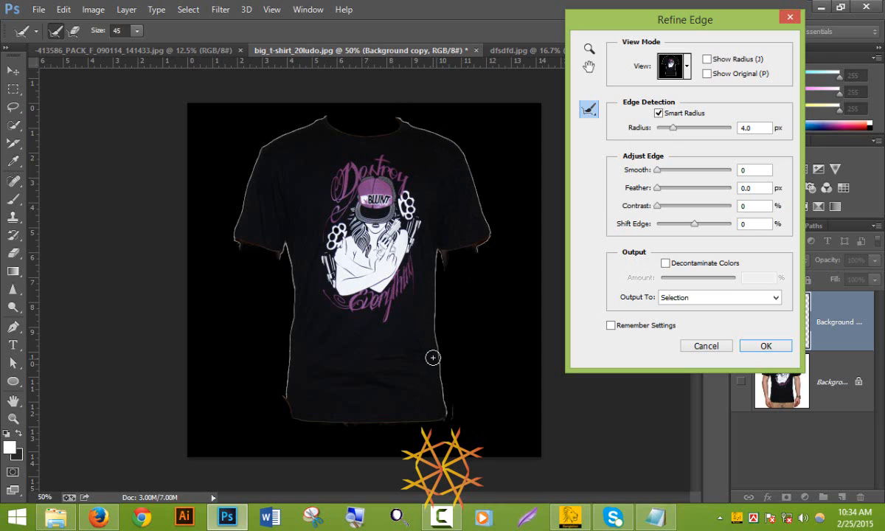
click(766, 346)
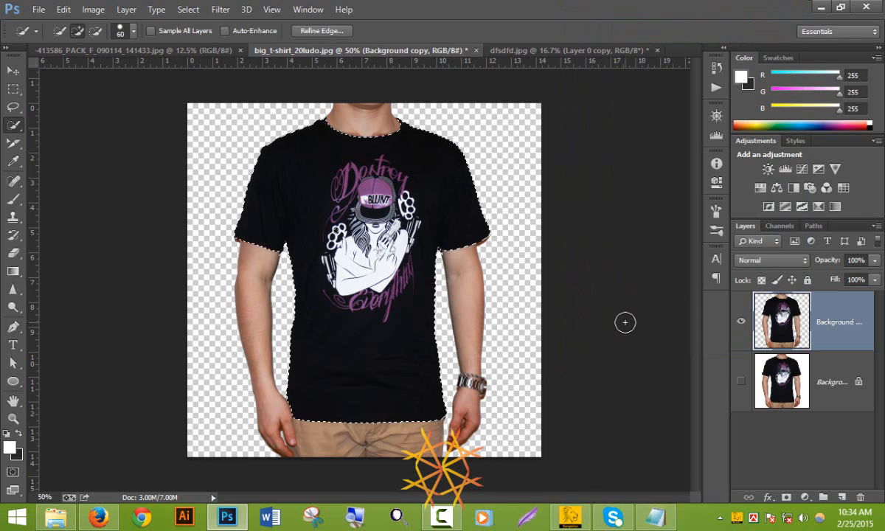
Step: Copy the selected T-shirt to a new layer and hide the Background copy layer
key(ctrl+j)
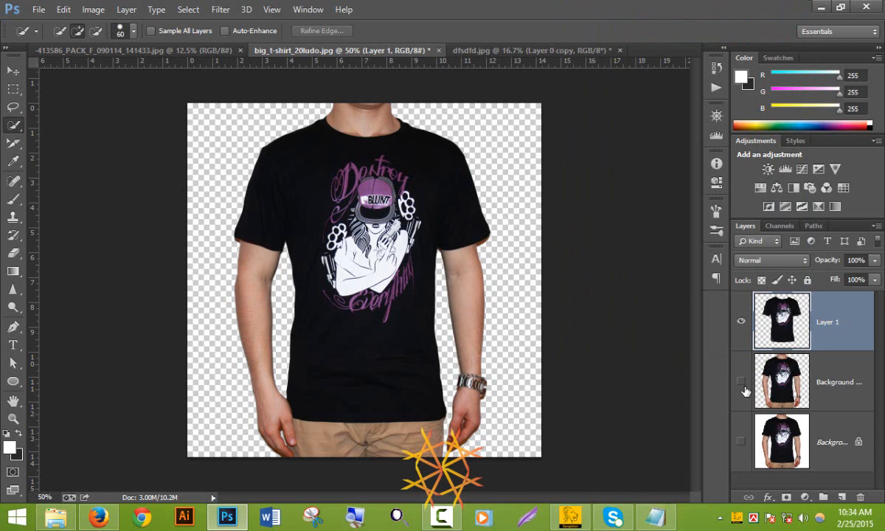
click(37, 11)
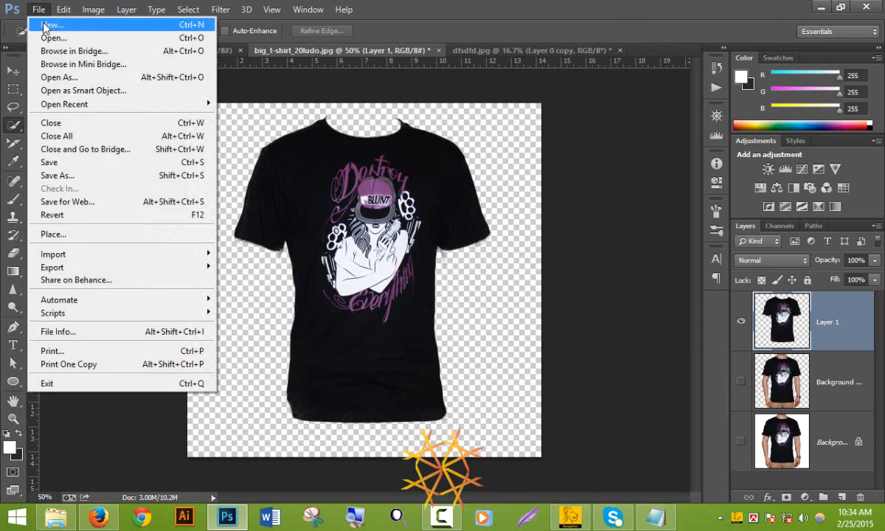
click(41, 20)
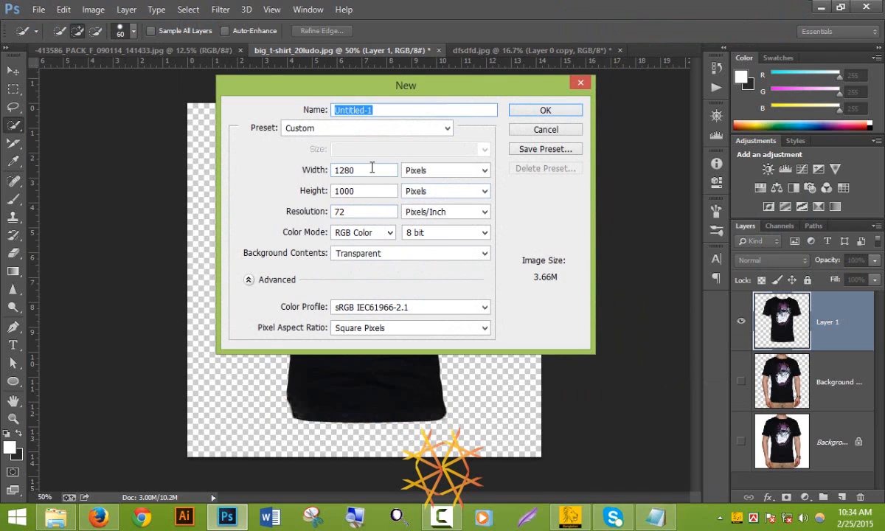
click(371, 169)
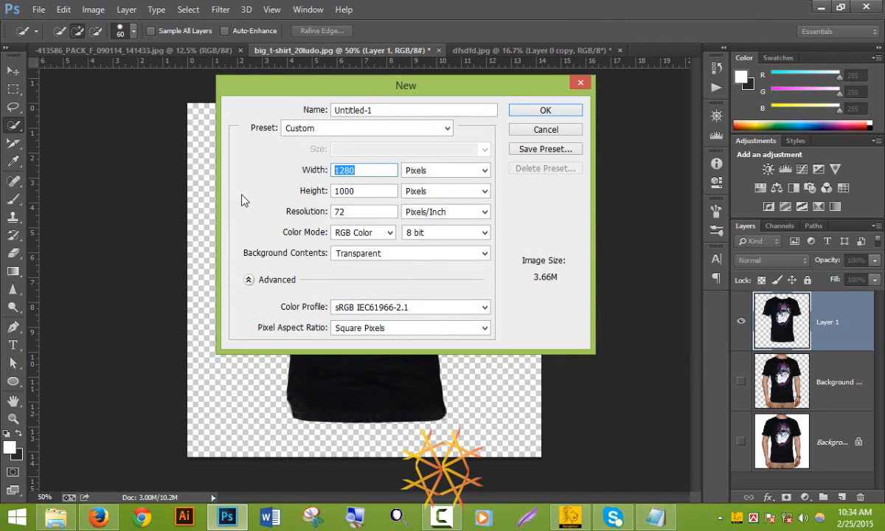
text(500)
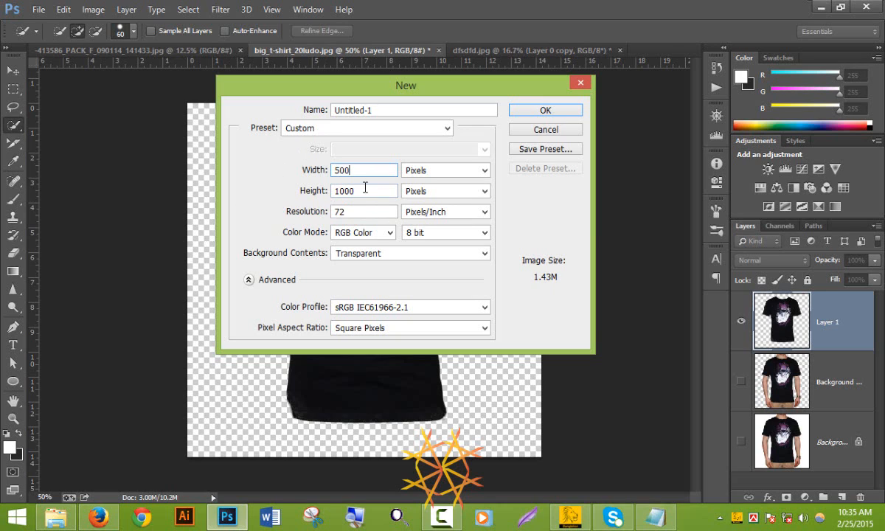
key(BackSpace)
key(BackSpace)
text(100)
key(BackSpace)
key(BackSpace)
key(BackSpace)
text(100)
key(Tab)
text(720)
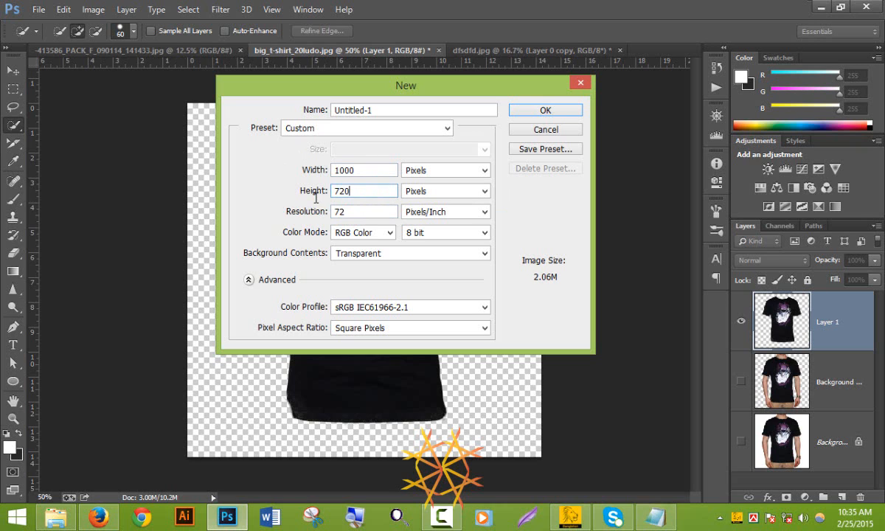
text(0)
key(Return)
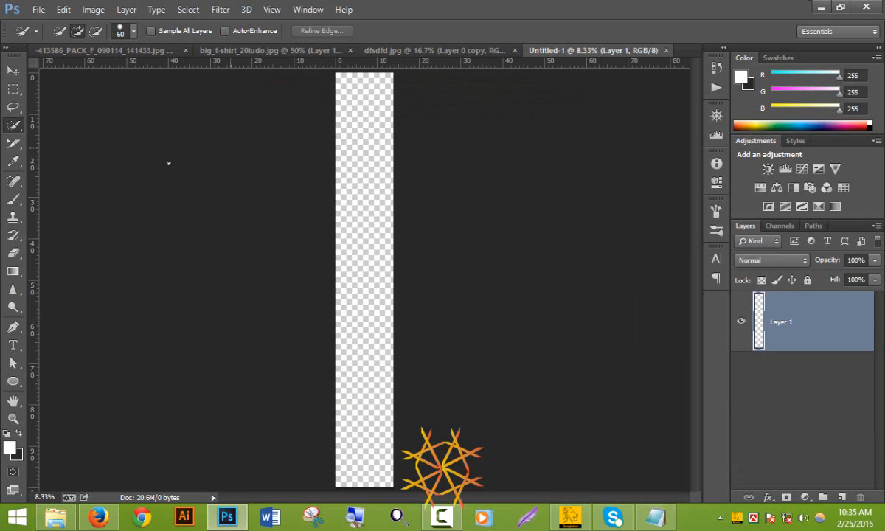
click(666, 50)
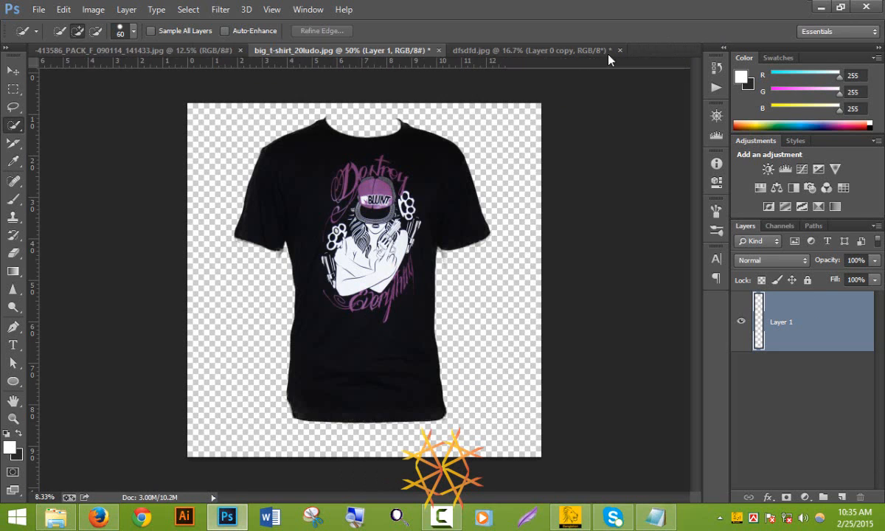
Step: Create a new transparent document of 1000 by 700 pixels at 72 pixels/inch and fill its layer with white
click(38, 9)
click(60, 24)
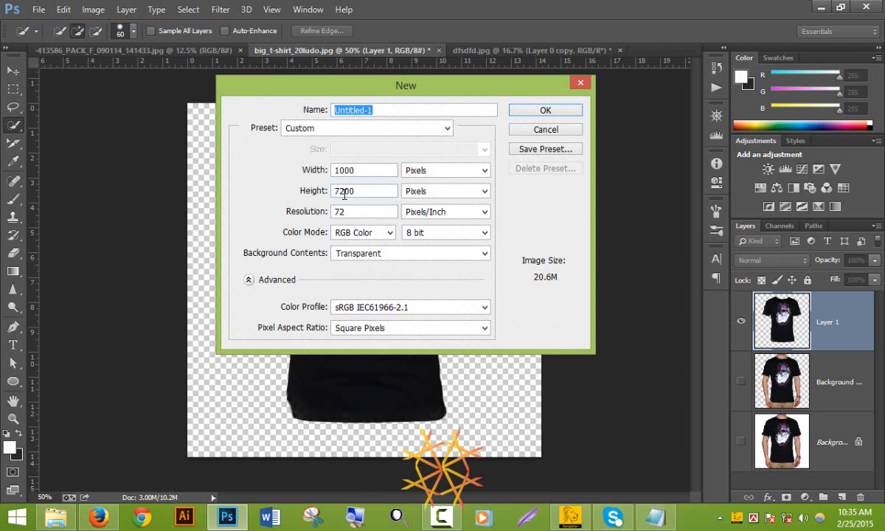
click(345, 191)
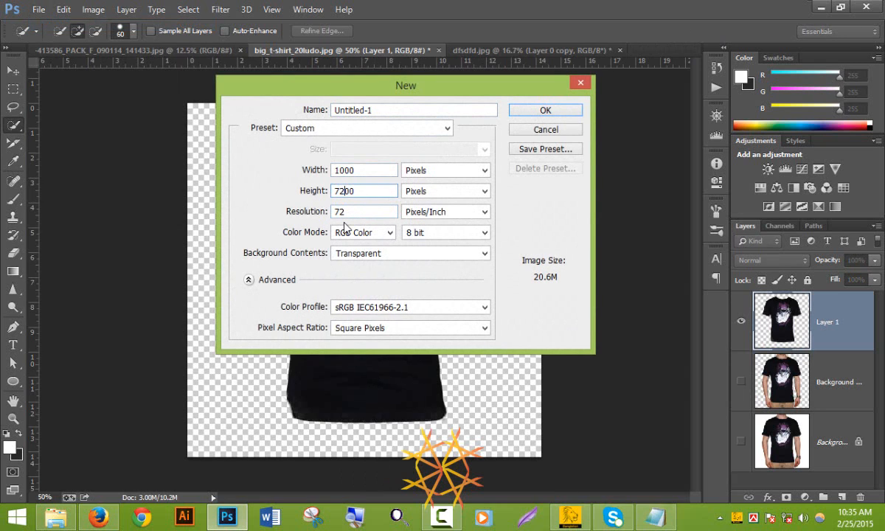
key(Return)
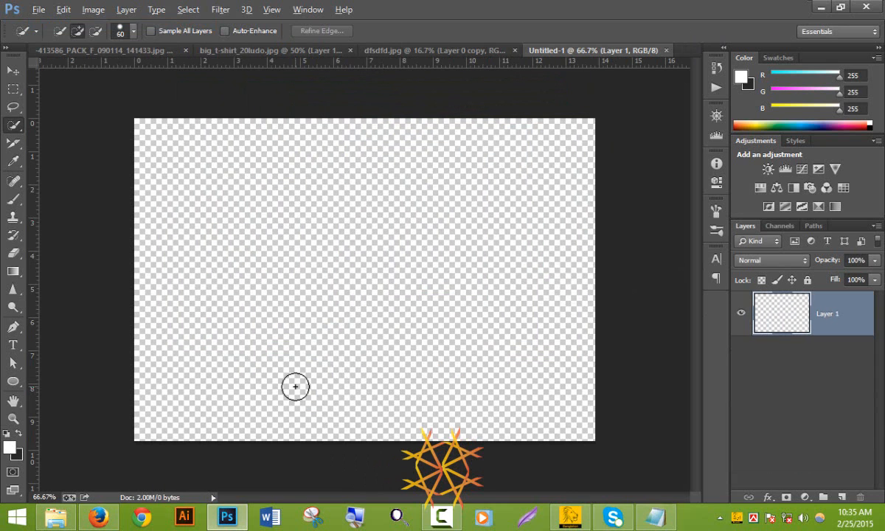
key(alt+BackSpace)
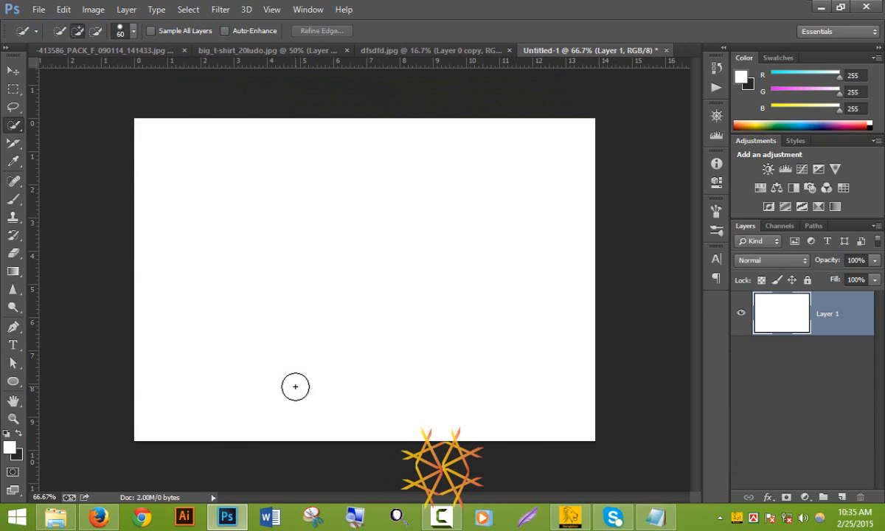
click(842, 498)
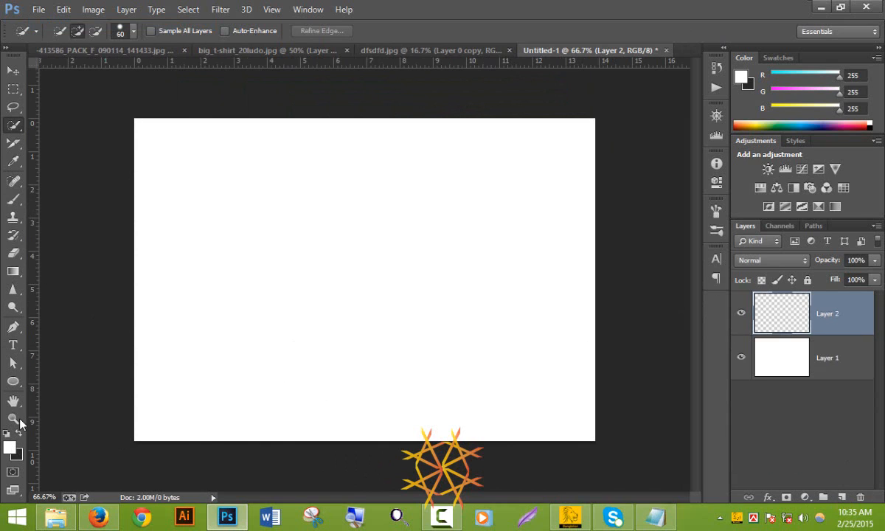
click(13, 90)
drag(130, 113, 602, 154)
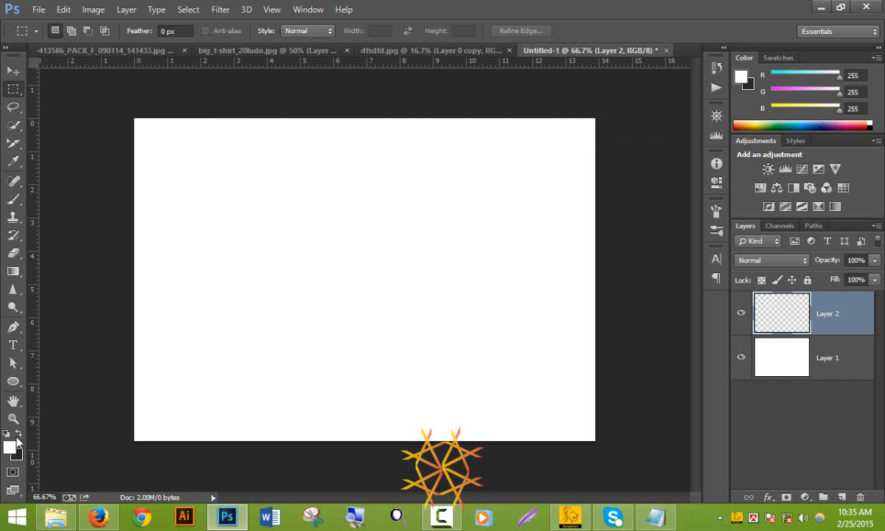
Step: Set up the Rectangle tool with a solid cyan fill for drawing shapes
click(14, 381)
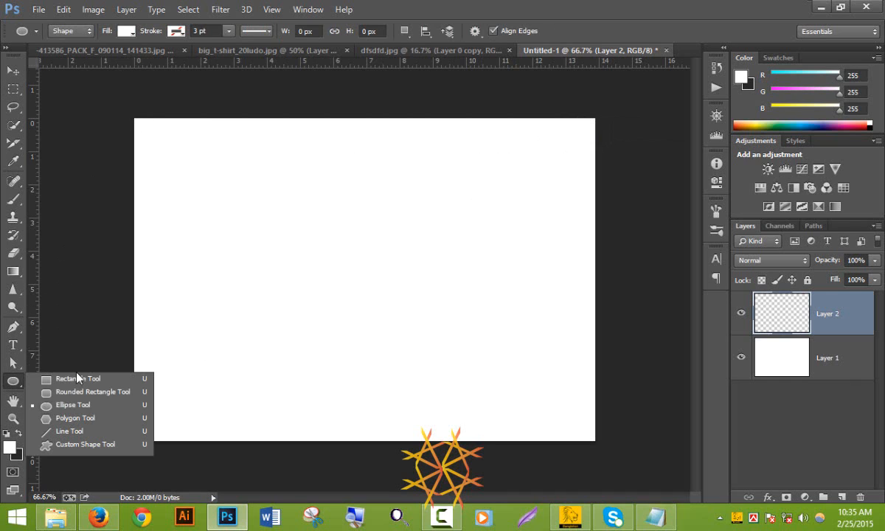
click(70, 379)
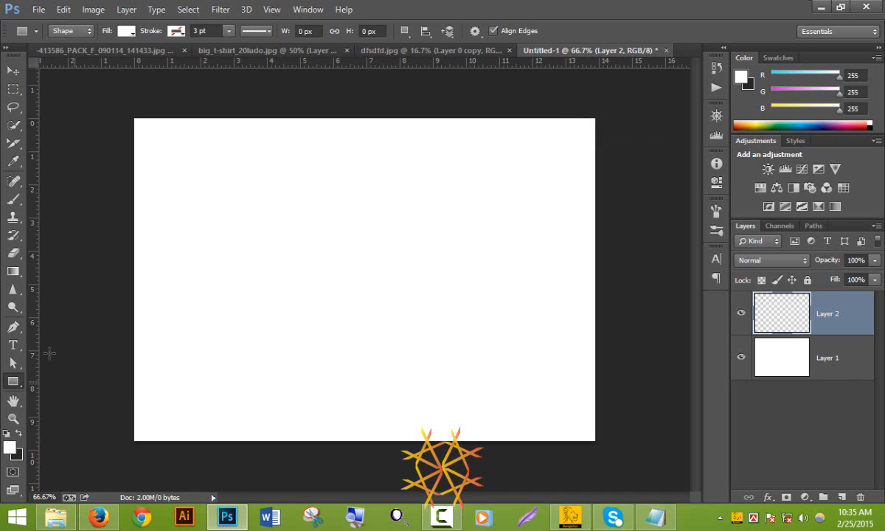
click(126, 31)
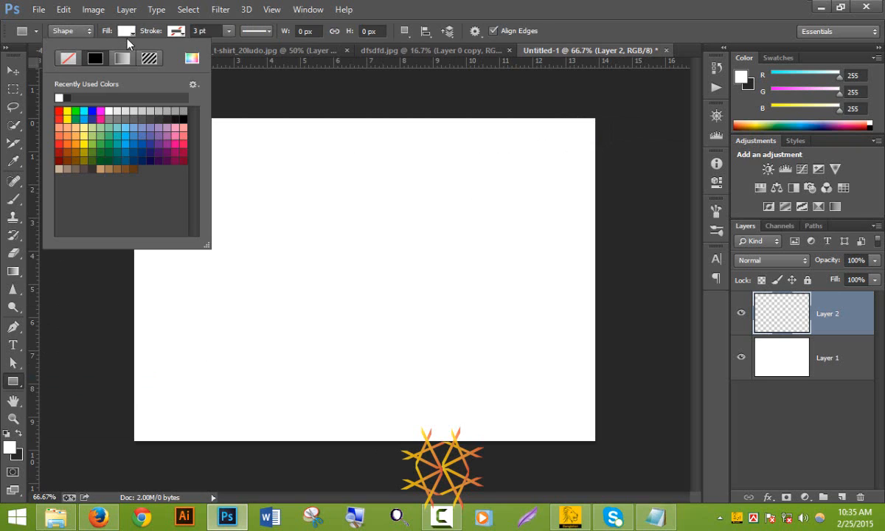
click(83, 111)
click(322, 95)
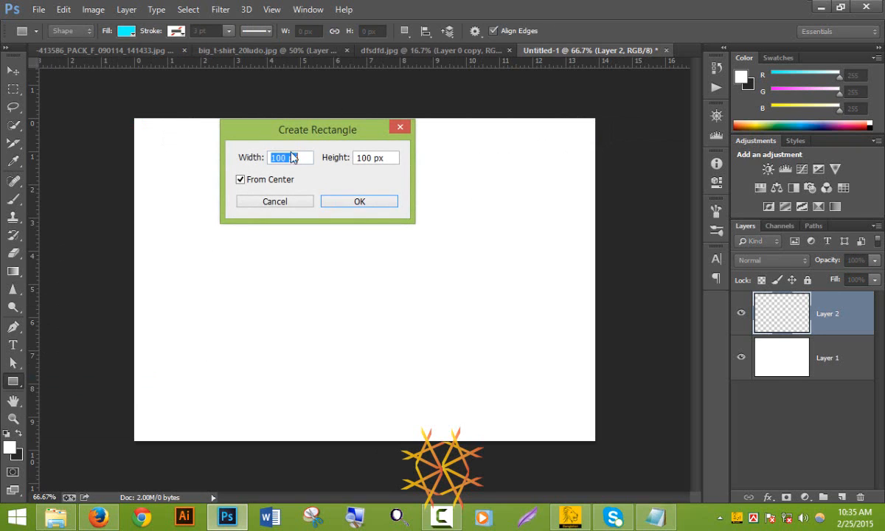
click(281, 198)
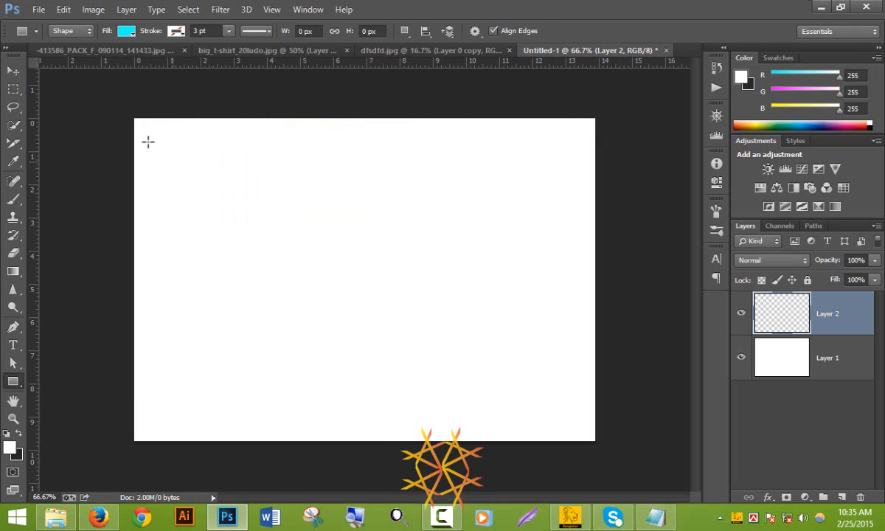
mouse_move(135, 117)
mouse_down()
mouse_move(241, 122)
mouse_move(280, 145)
mouse_up()
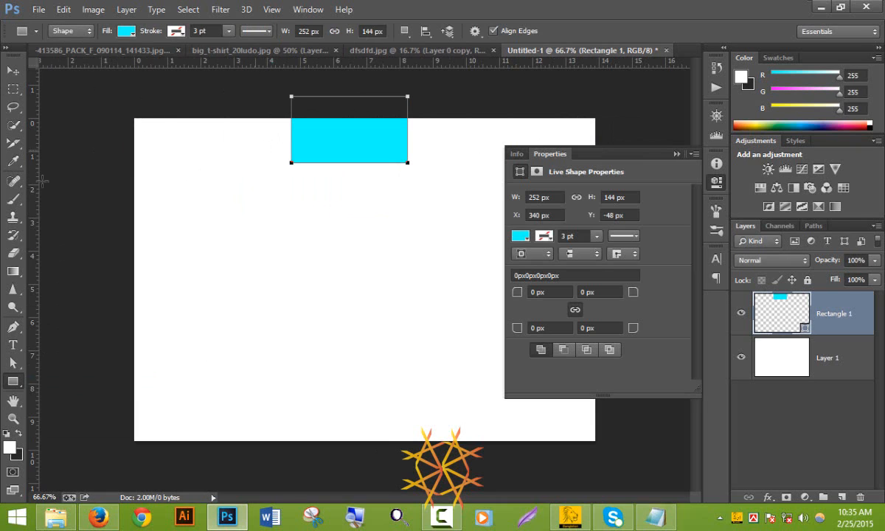
click(682, 156)
key(ctrl+z)
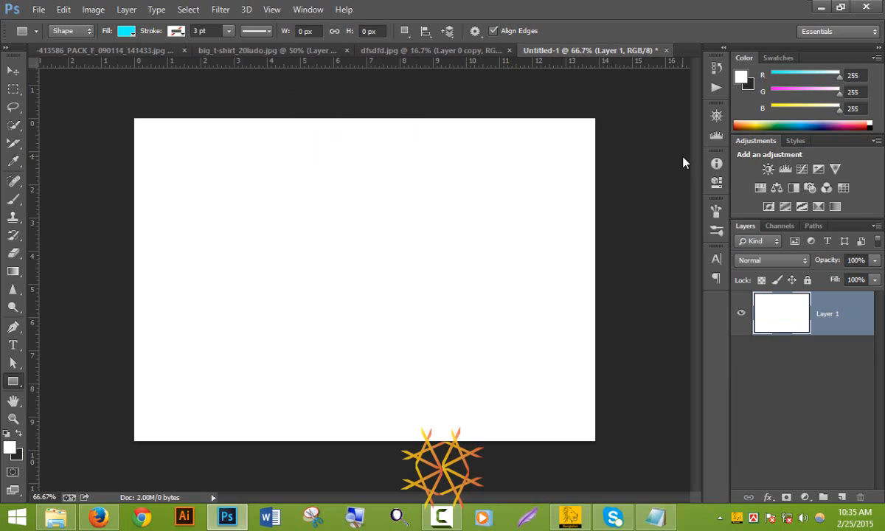
Step: Draw an unconstrained cyan rectangle of about 765 by 183 px and move it against the canvas's upper-left corner
click(481, 33)
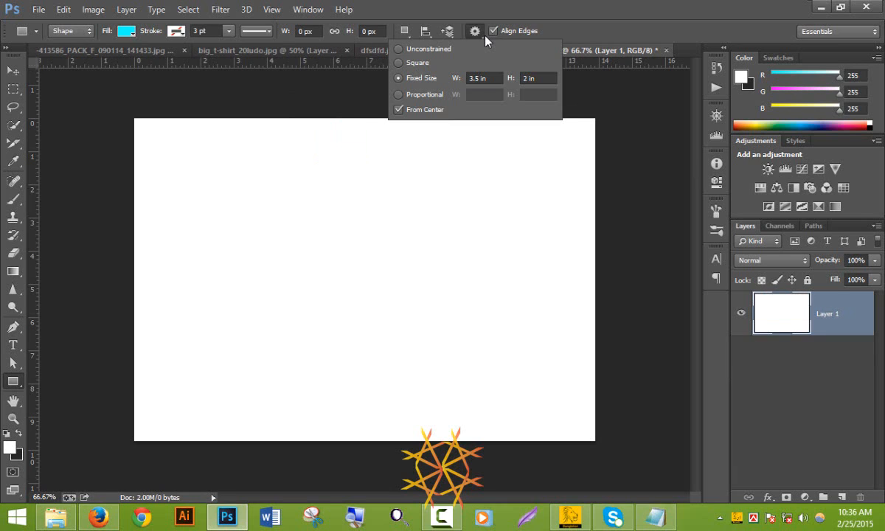
click(399, 50)
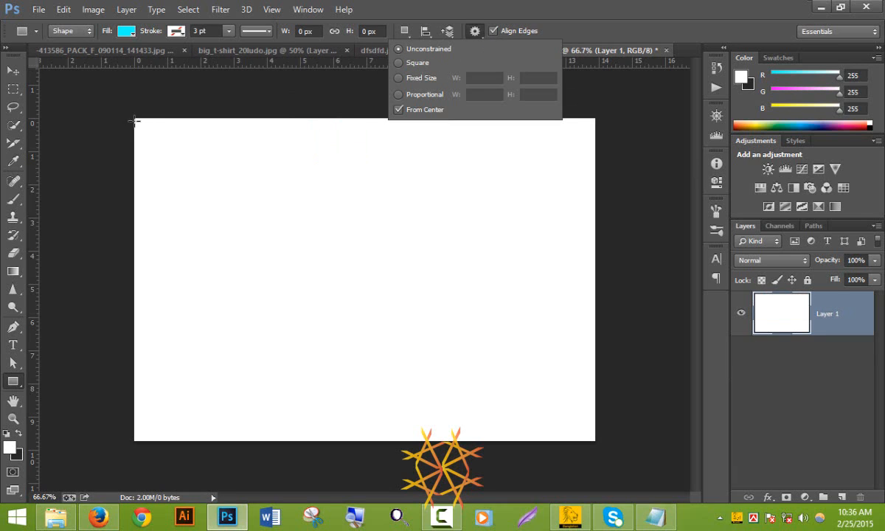
drag(174, 117, 309, 160)
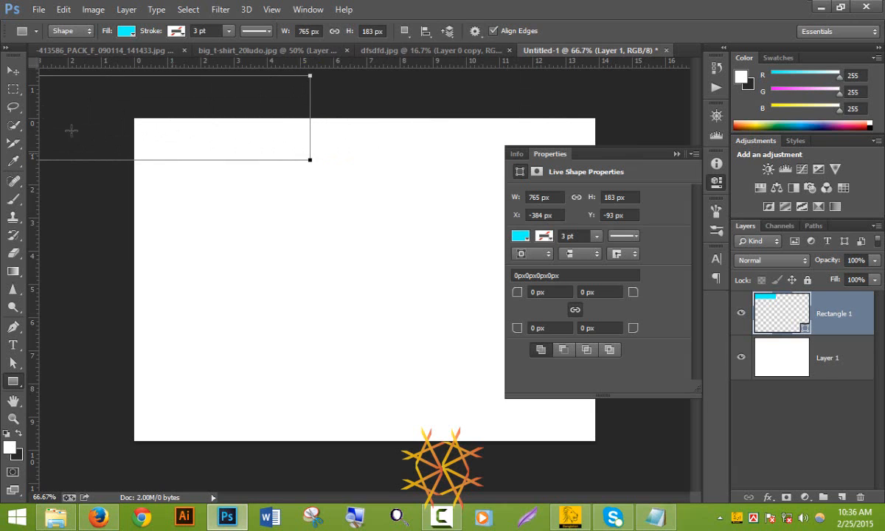
click(12, 70)
drag(185, 134, 356, 165)
drag(457, 166, 486, 164)
key(ctrl+z)
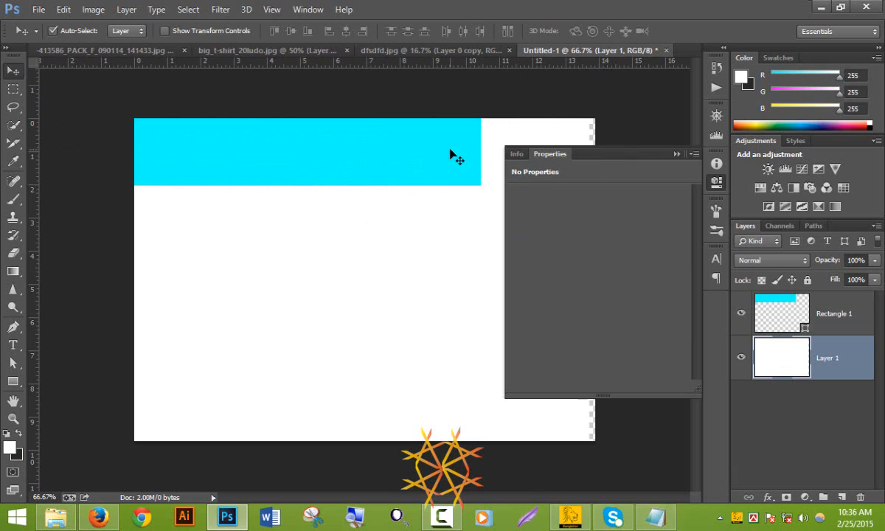
key(ctrl+t)
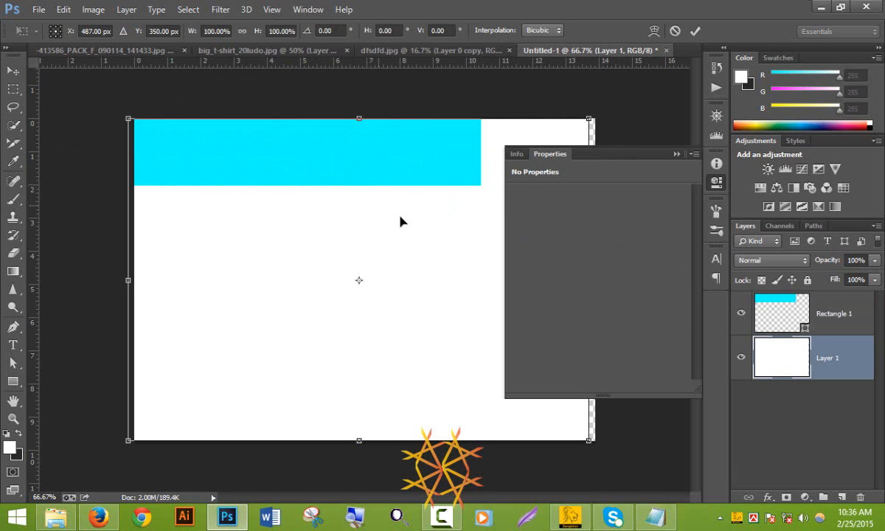
click(677, 155)
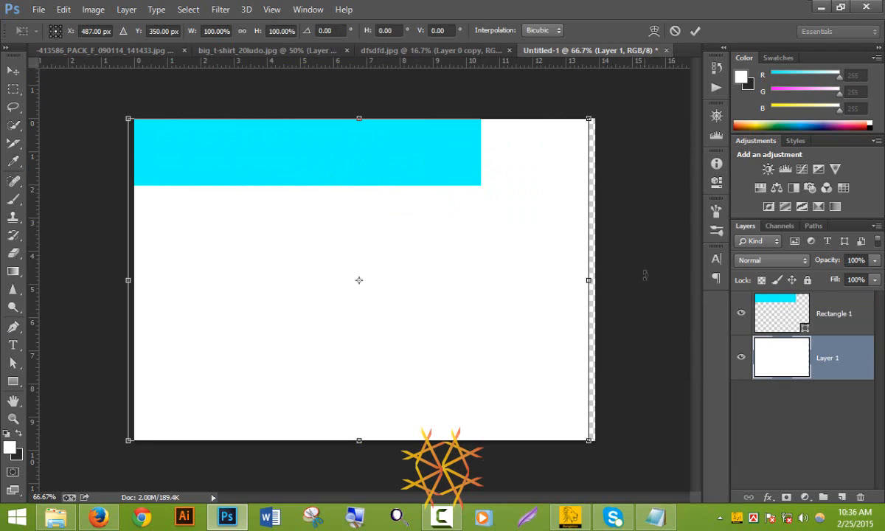
click(697, 32)
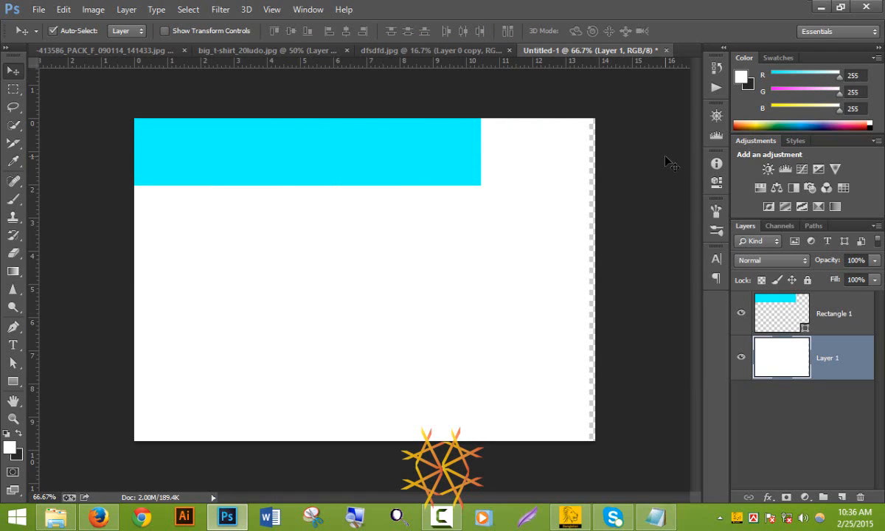
key(ctrl+z)
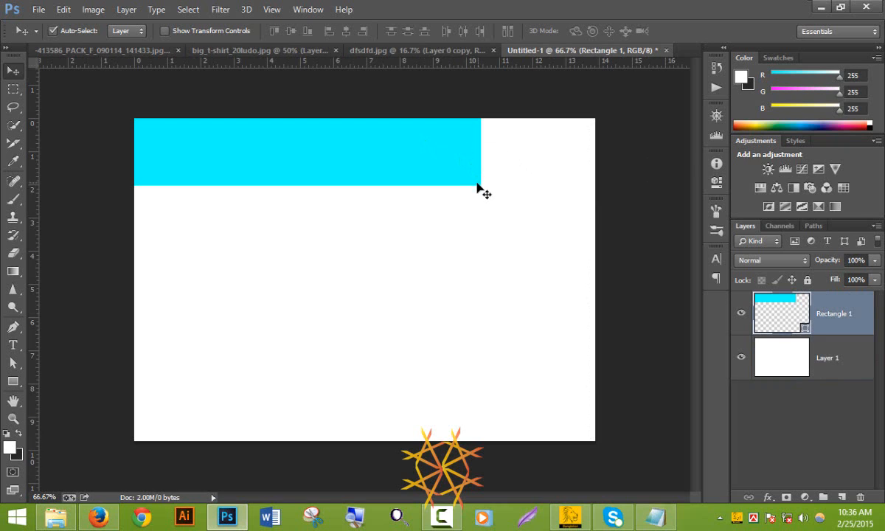
Step: Widen the cyan rectangle to about 1013 px so it spans the canvas, and place a duplicate of it directly below
key(ctrl+t)
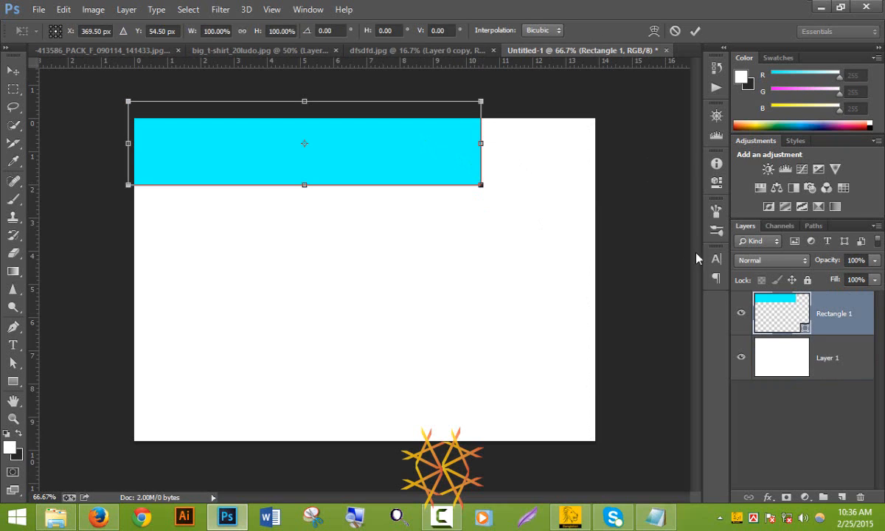
drag(484, 144, 601, 140)
mouse_move(380, 164)
mouse_down()
mouse_move(393, 273)
mouse_move(398, 249)
mouse_up()
key(Return)
Step: Change the fill of the duplicated rectangle strip to pale yellow
click(13, 381)
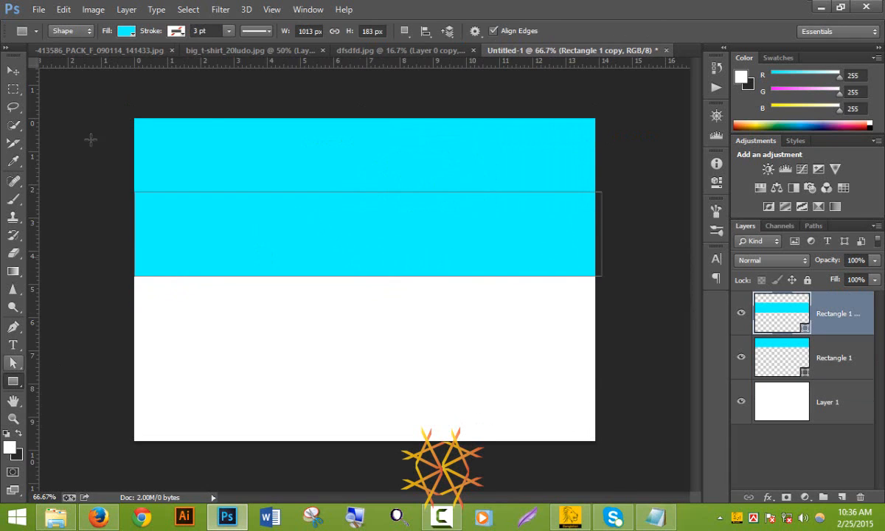
click(126, 30)
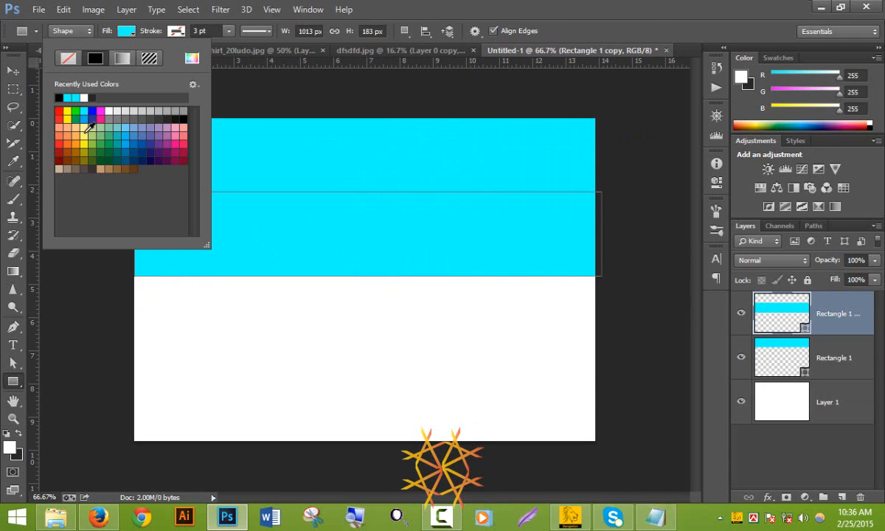
click(80, 130)
click(590, 6)
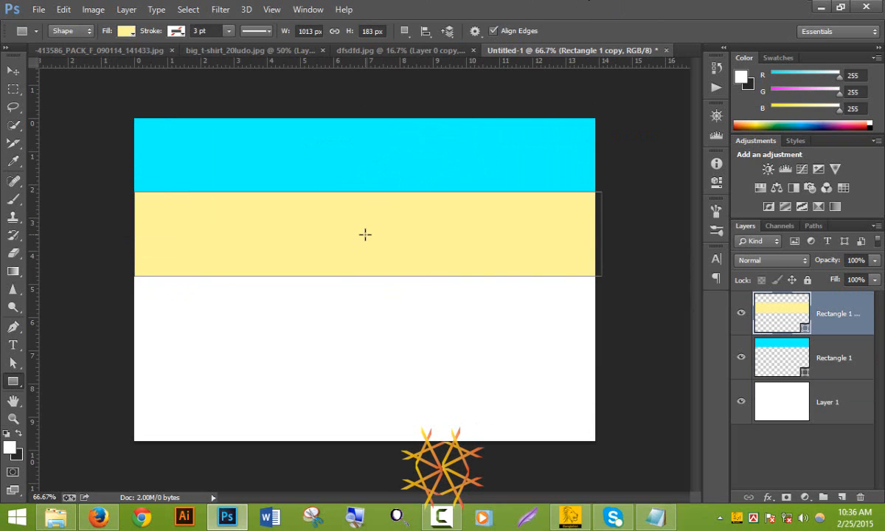
Step: Duplicate the pale yellow strip directly below itself and change the copy's fill to bright pink
click(12, 71)
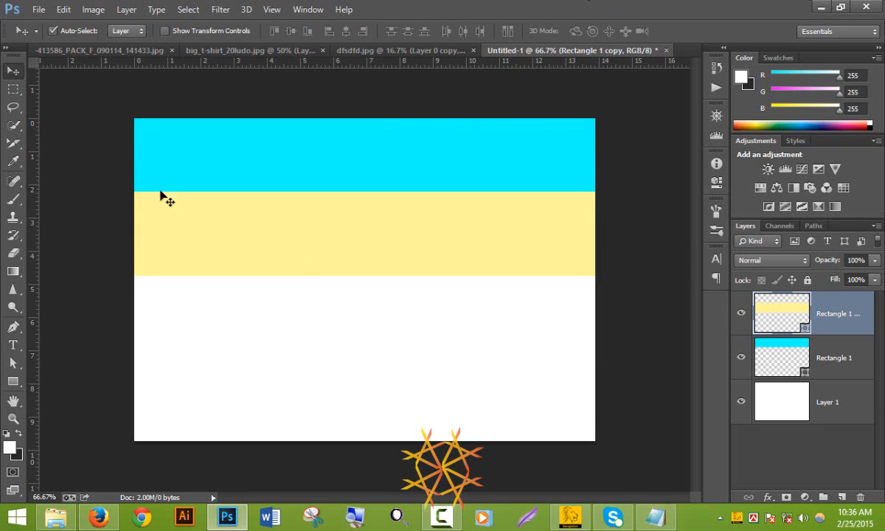
drag(336, 231, 339, 302)
drag(344, 334, 334, 319)
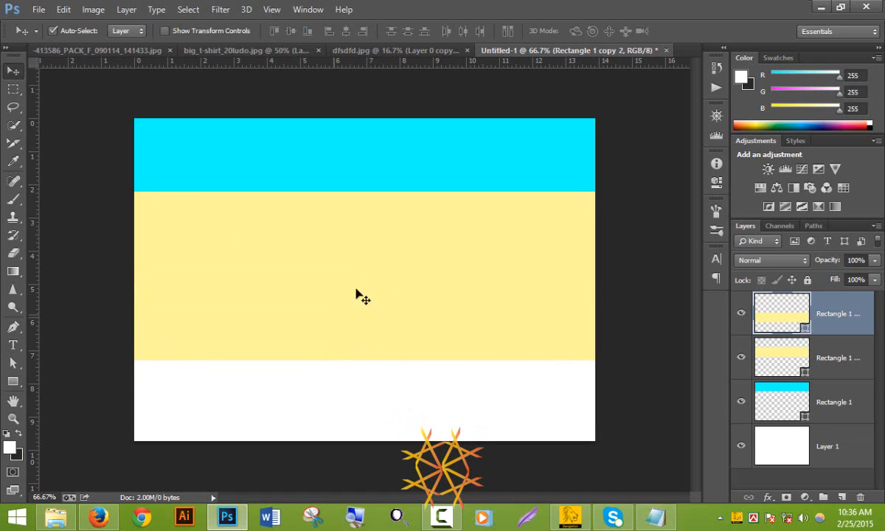
click(63, 9)
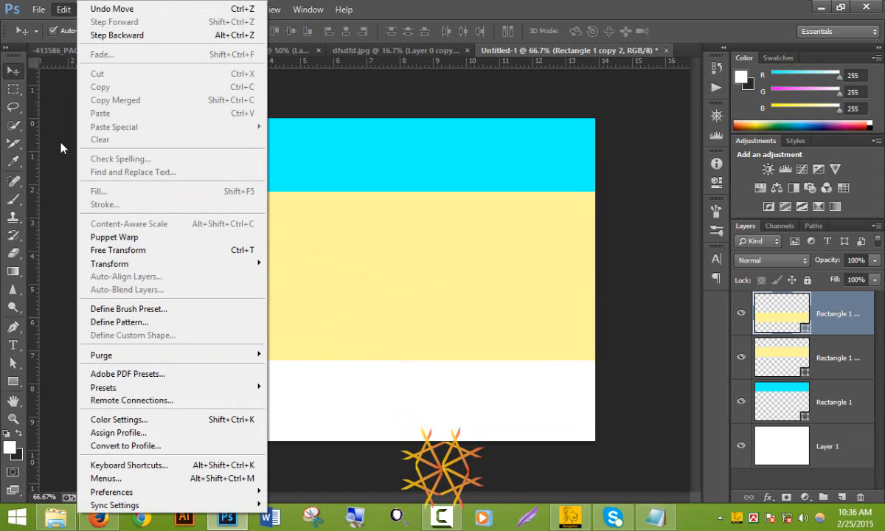
click(13, 381)
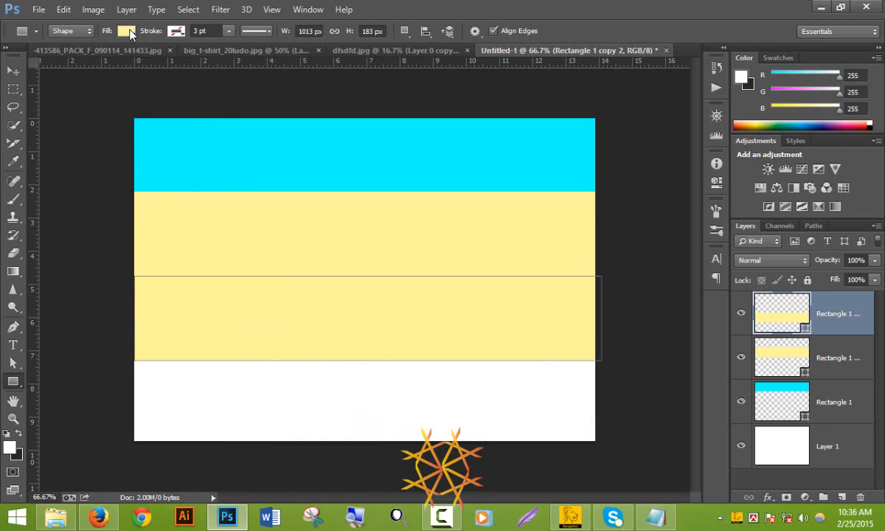
click(126, 31)
click(174, 137)
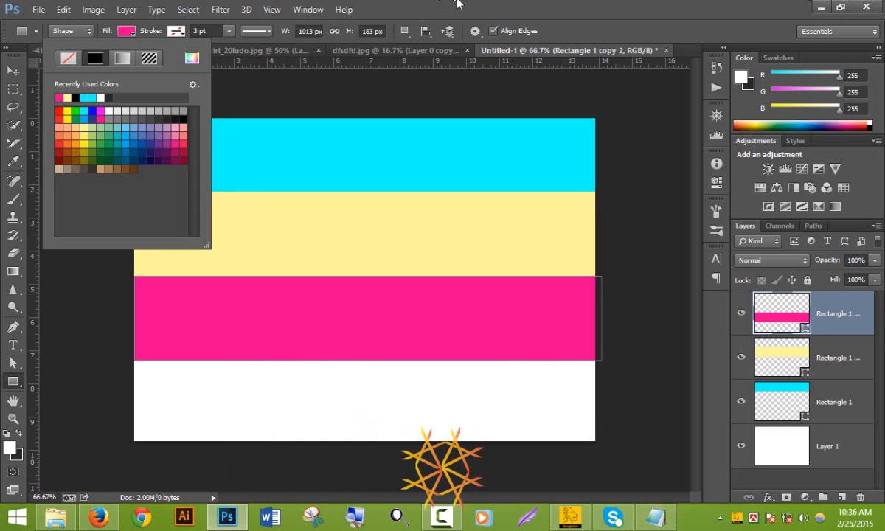
click(466, 10)
Step: Duplicate the pink strip to the canvas's bottom edge and change the copy's fill to dark green
click(12, 70)
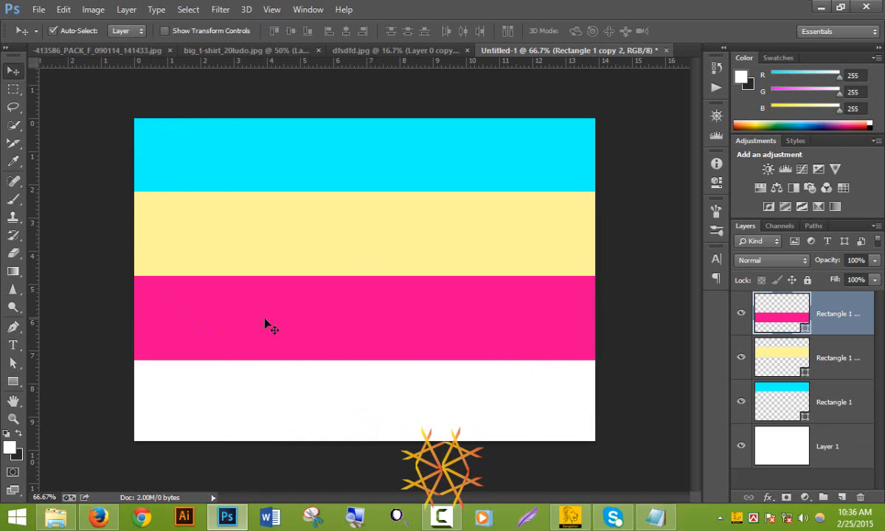
drag(297, 315, 289, 400)
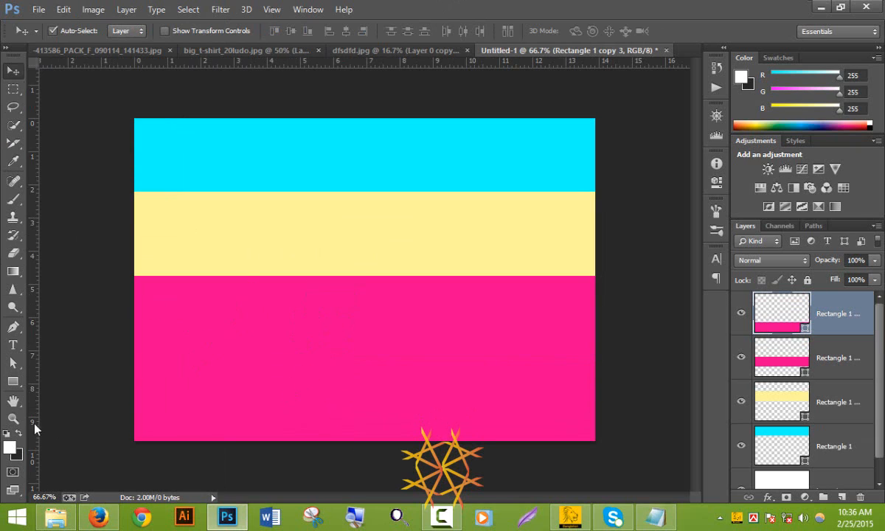
click(12, 381)
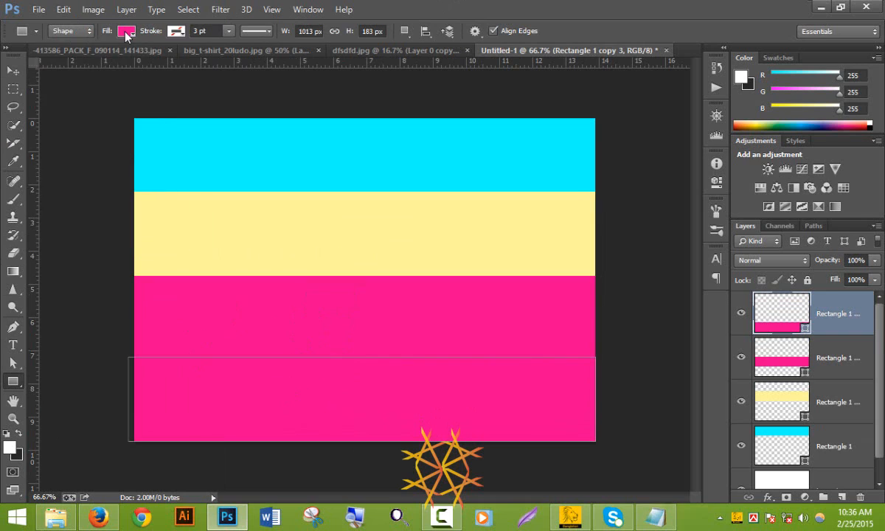
click(127, 32)
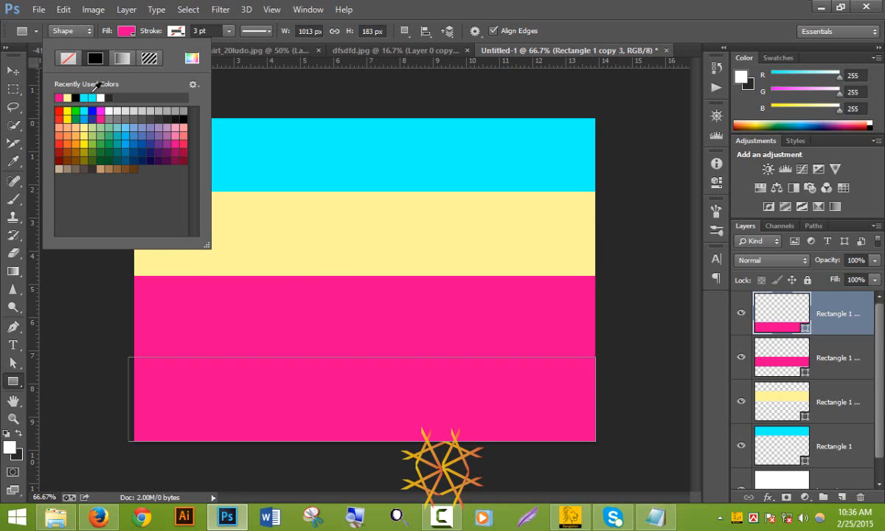
click(111, 159)
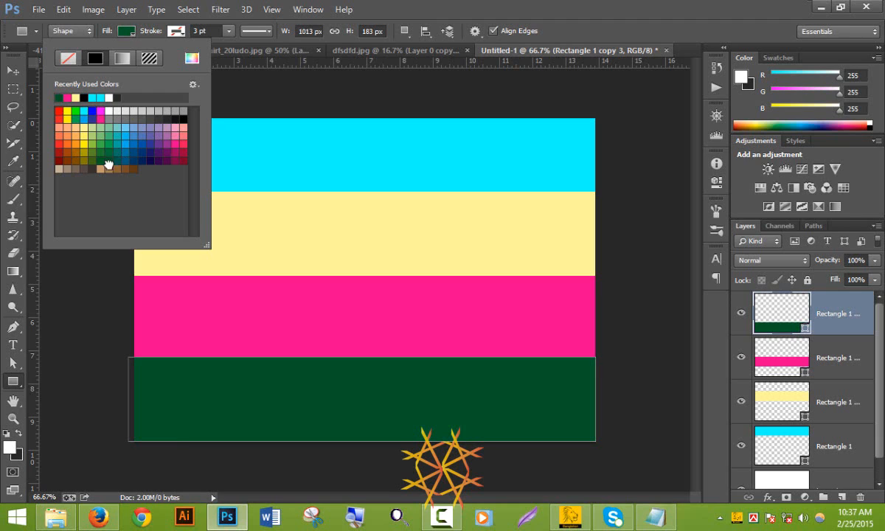
click(487, 7)
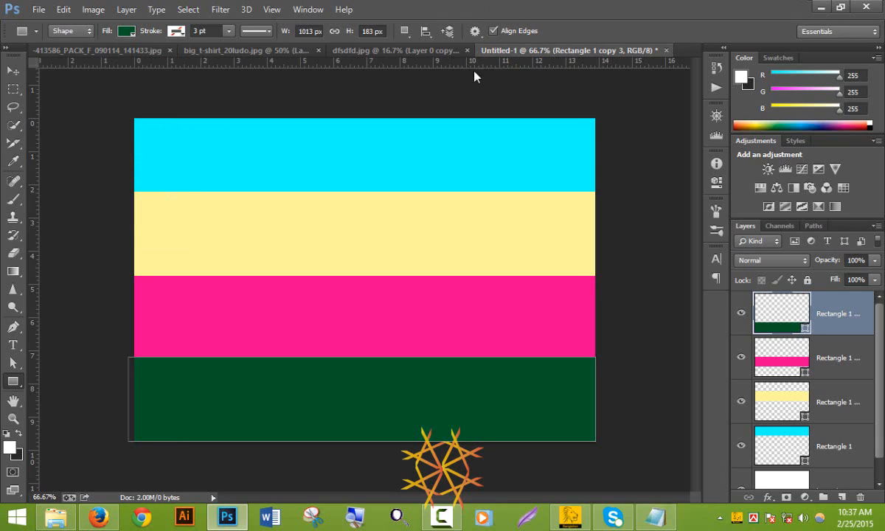
Step: Select the four strip layers, try merging them into a single shape layer, and undo the merge
scroll(844, 417, down, 1)
click(846, 421)
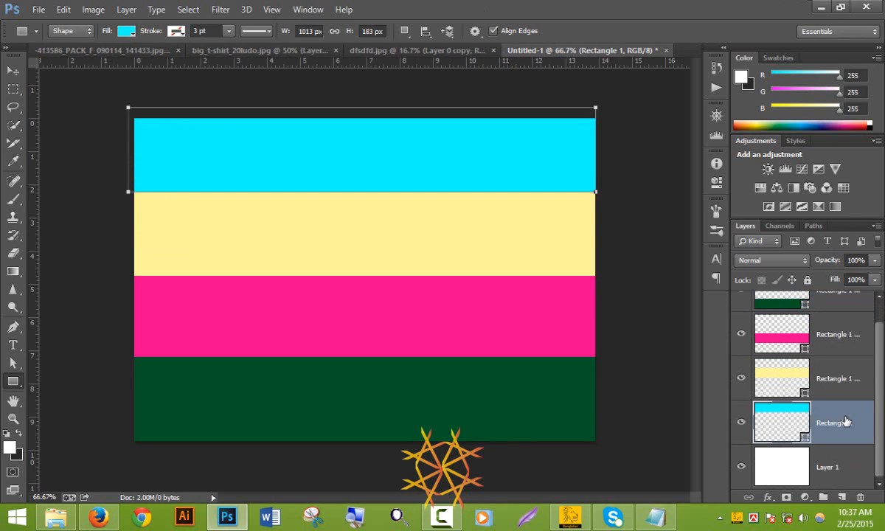
scroll(845, 417, up, 1)
shift+click(842, 312)
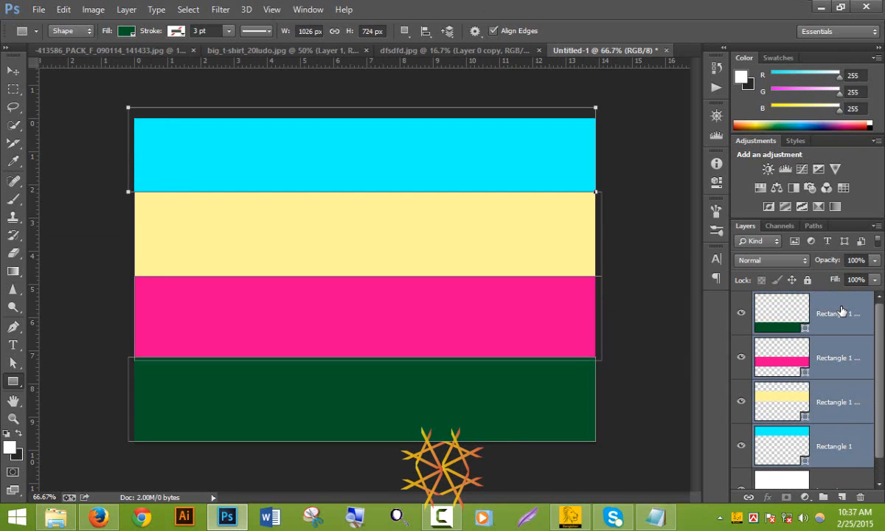
key(ctrl+e)
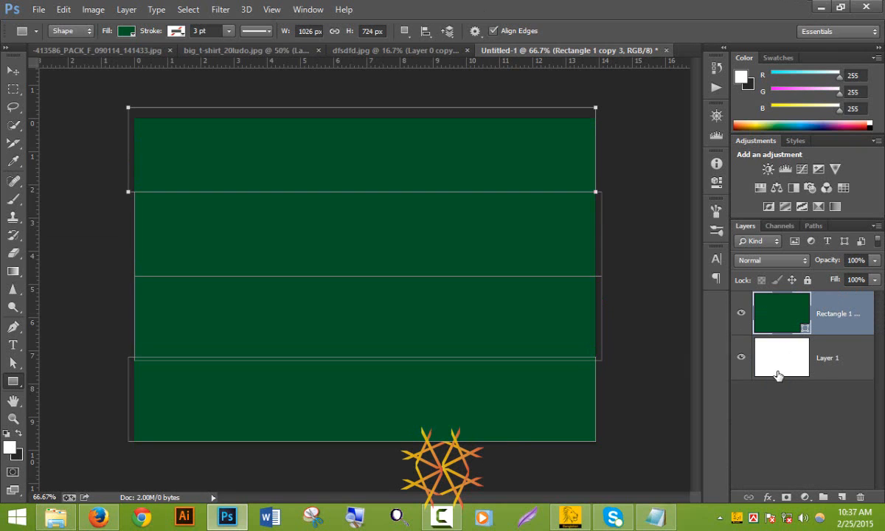
key(ctrl+z)
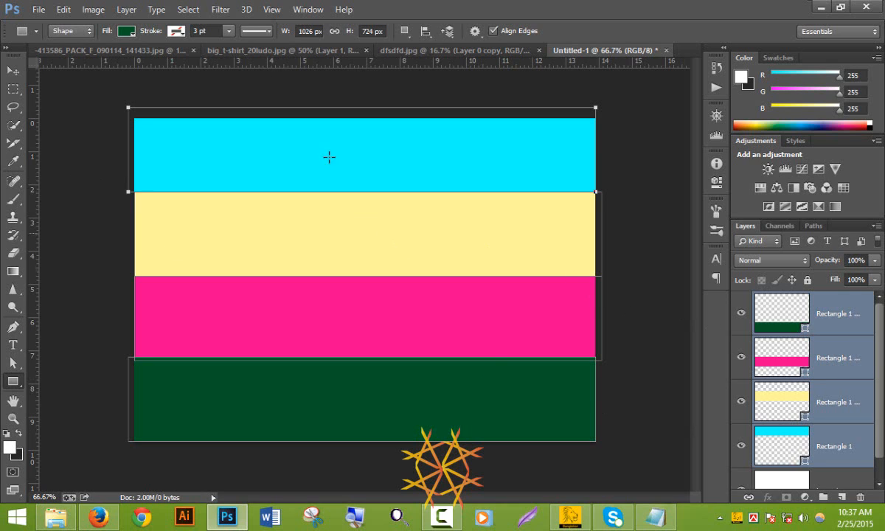
Step: Try aligning the four selected strips by their bottom edges and by their vertical centers, undoing each alignment
click(13, 70)
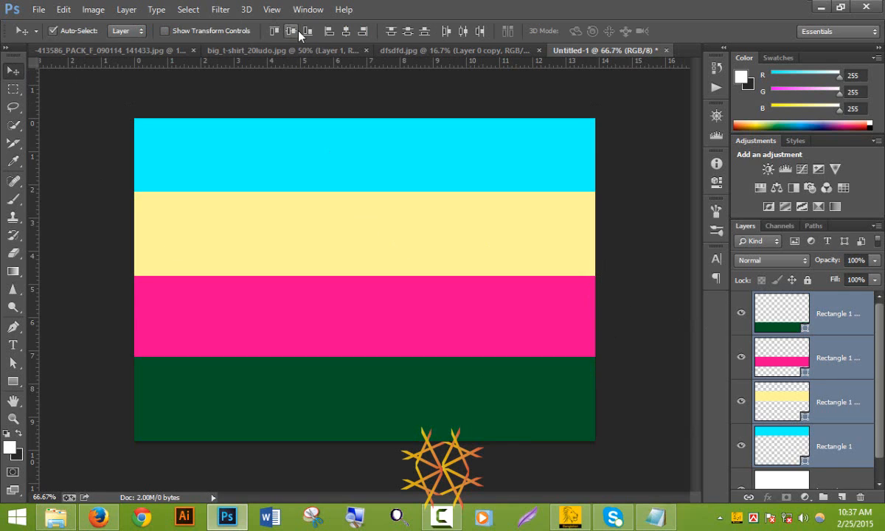
click(306, 33)
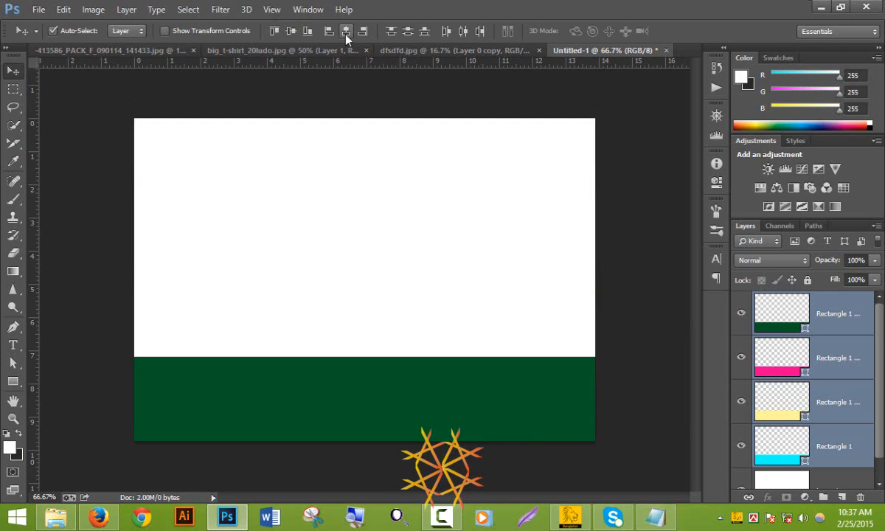
key(ctrl+z)
click(292, 33)
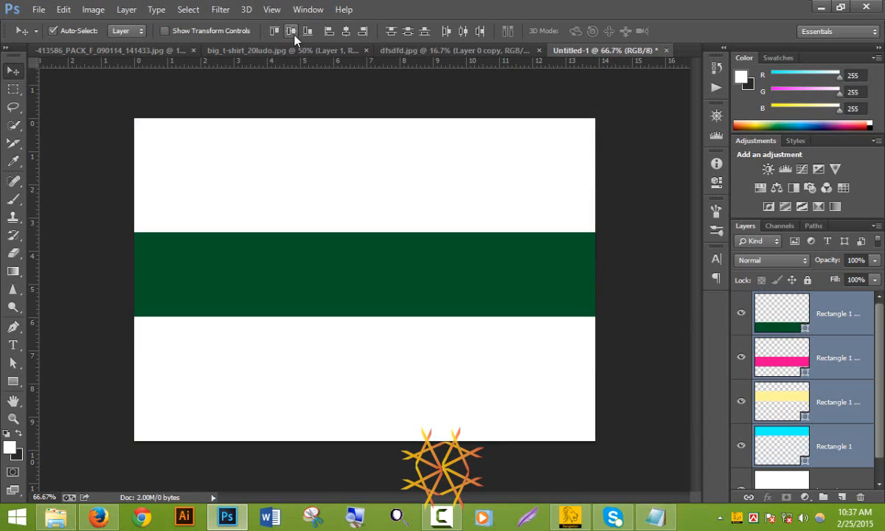
key(ctrl+z)
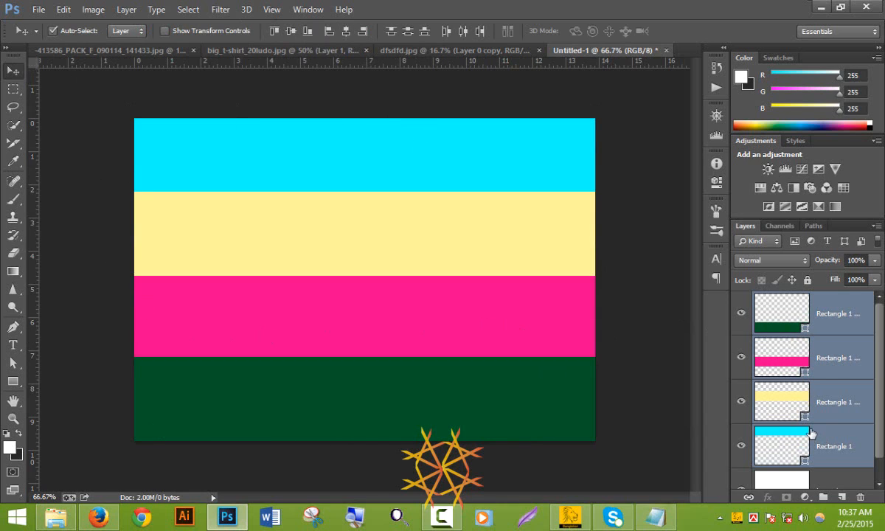
Step: Flatten the striped document into a single layer and copy its entire canvas
right_click(846, 315)
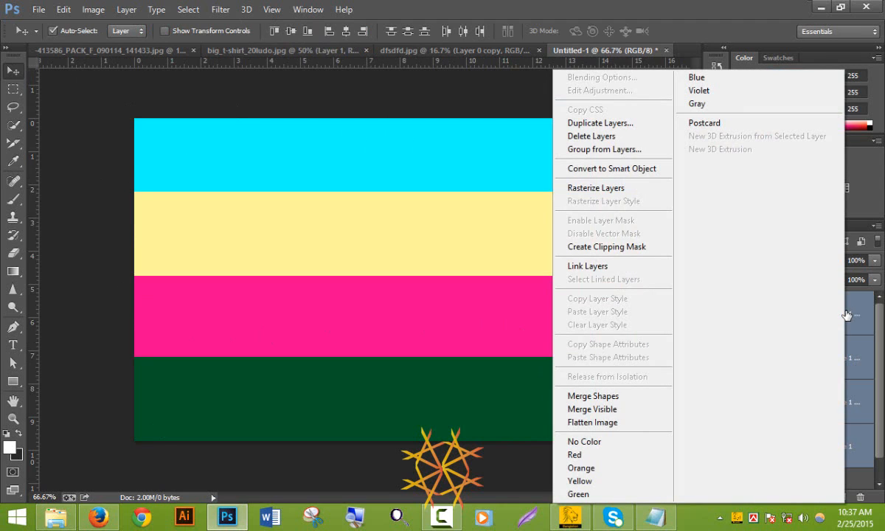
click(624, 424)
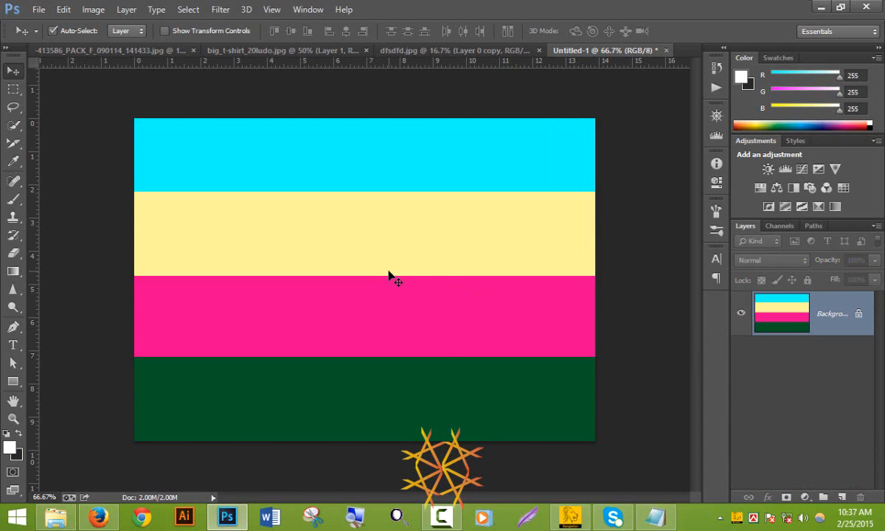
key(ctrl+a)
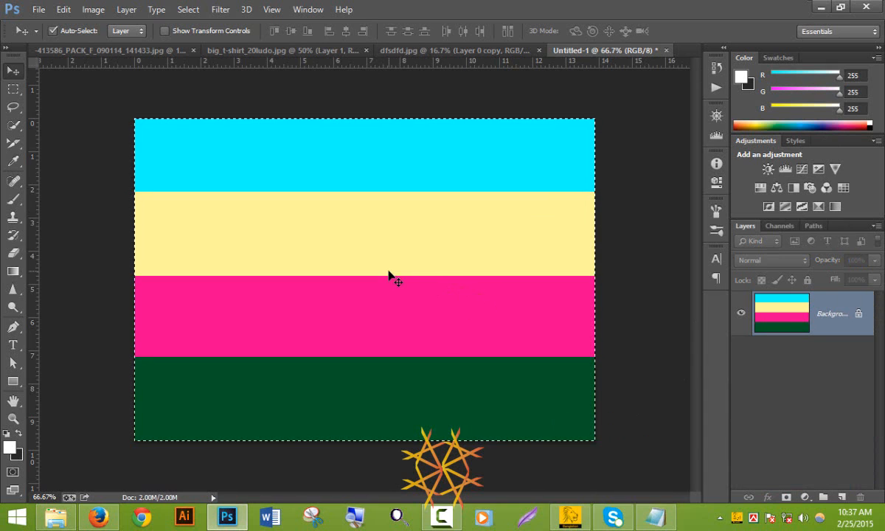
Step: Paste the copied stripes over the black T-shirt cutout in big_t-shirt_20ludo.jpg and move them up toward the collar
click(237, 51)
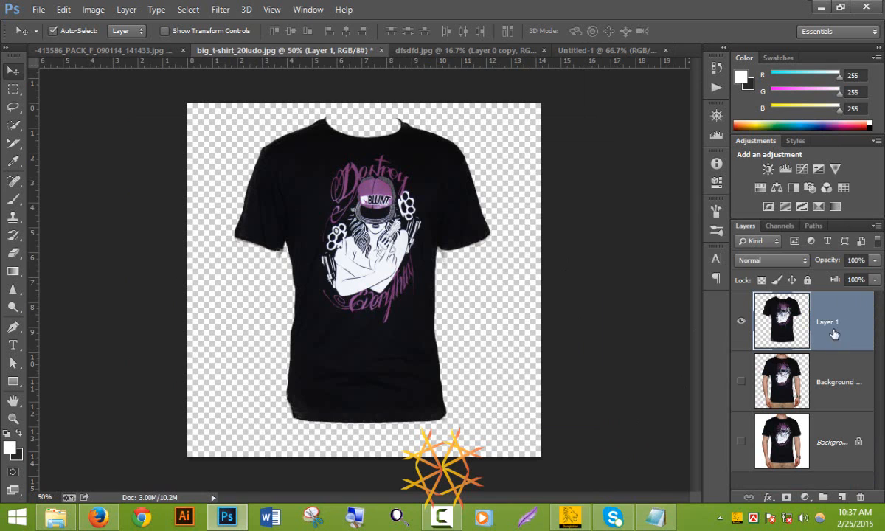
ctrl+click(781, 324)
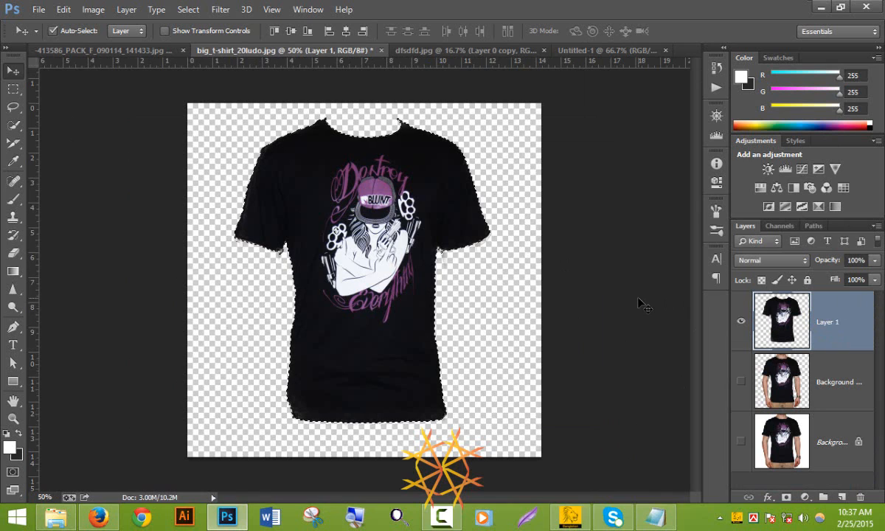
key(ctrl+v)
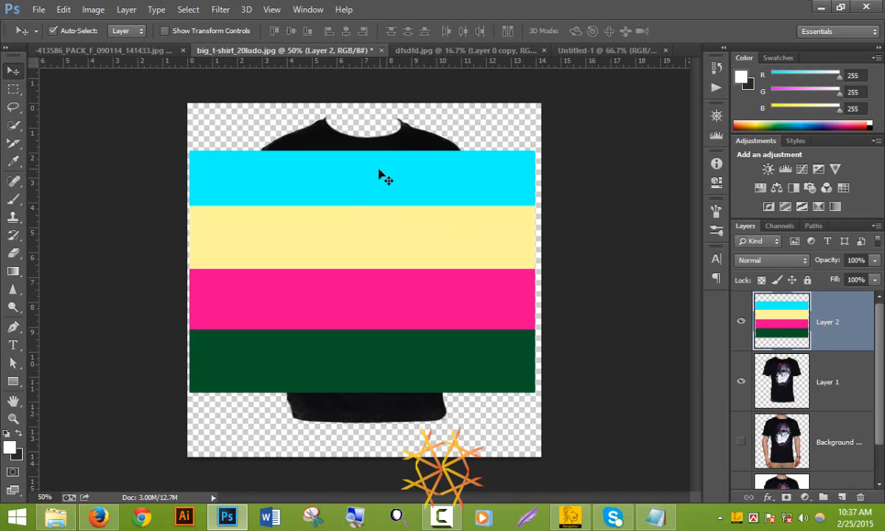
drag(379, 170, 379, 149)
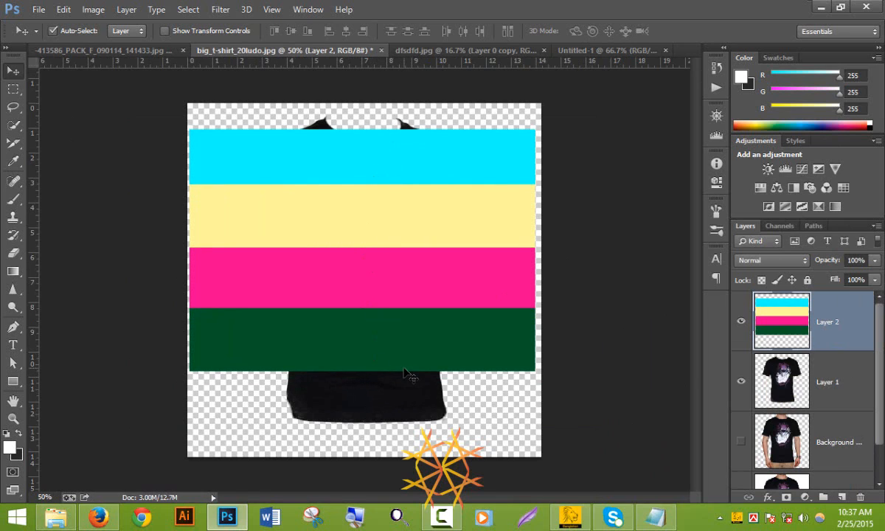
Step: Stretch the stripes layer vertically to about 129% height so it covers the whole T-shirt
key(ctrl+t)
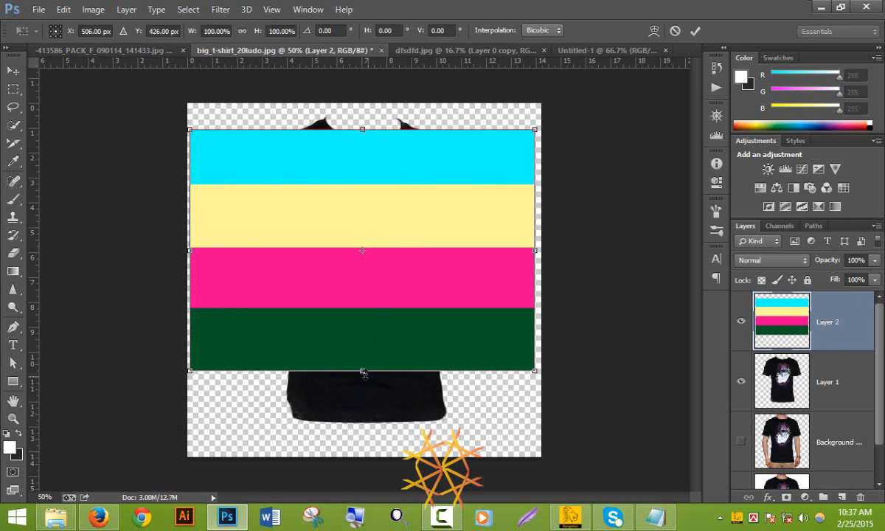
drag(363, 371, 365, 424)
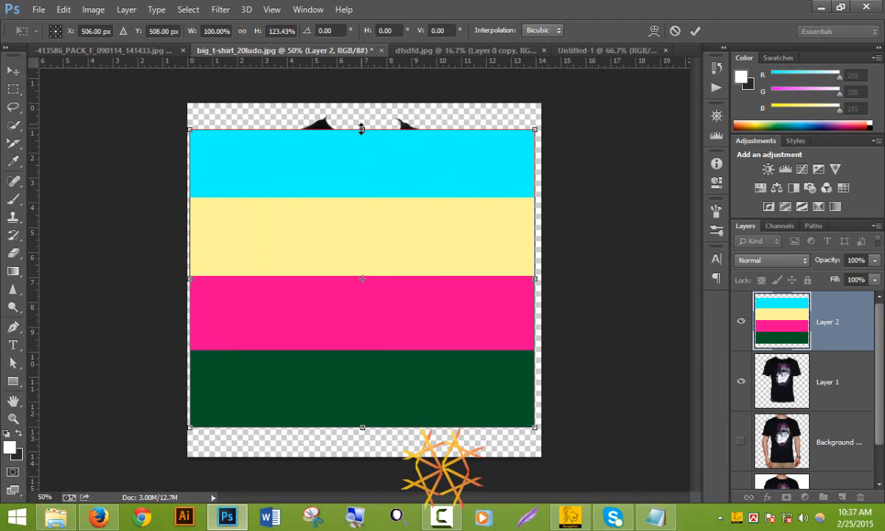
drag(361, 129, 361, 116)
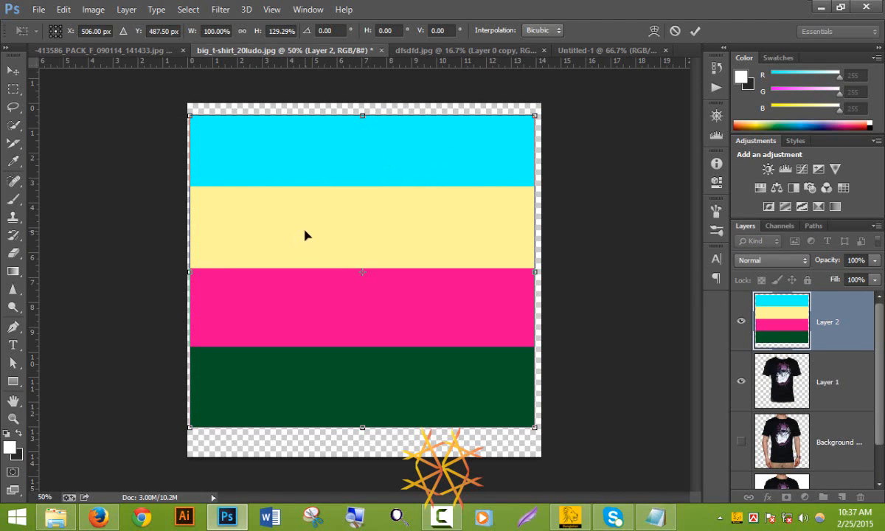
key(Return)
Step: Clip the stripes layer to the T-shirt layer below with a clipping mask
right_click(778, 322)
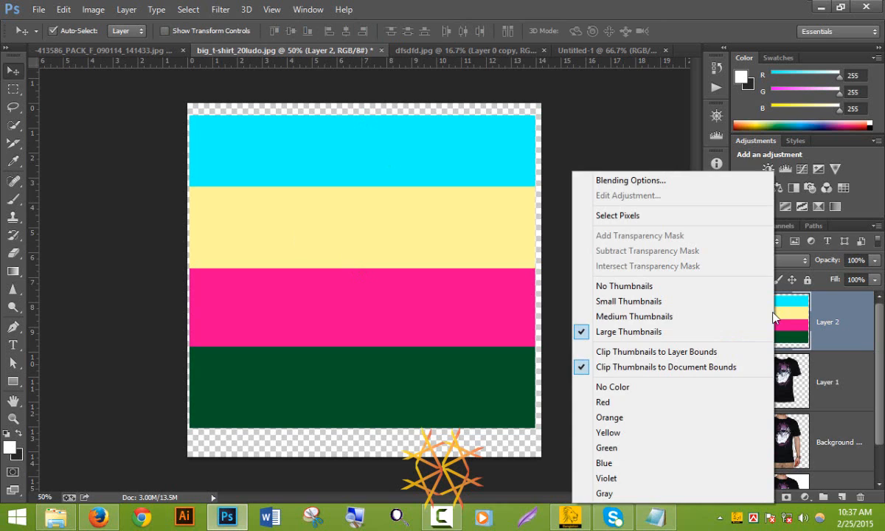
right_click(860, 323)
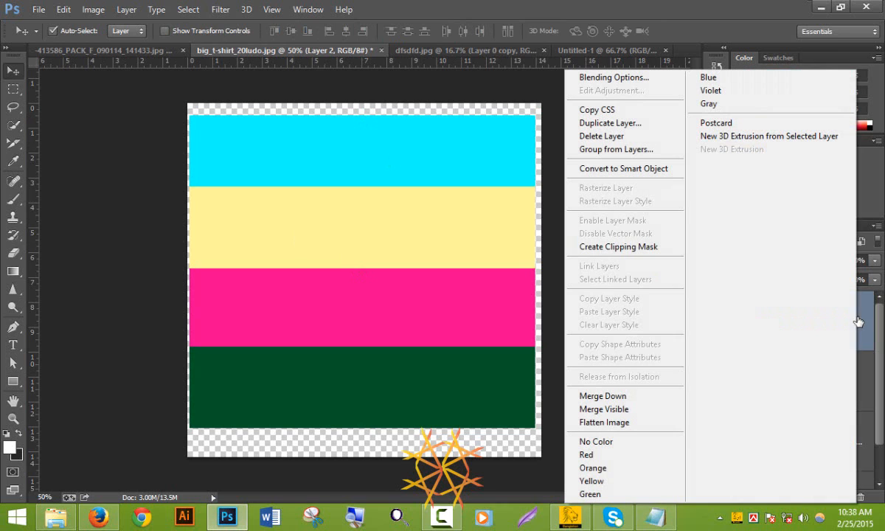
click(627, 248)
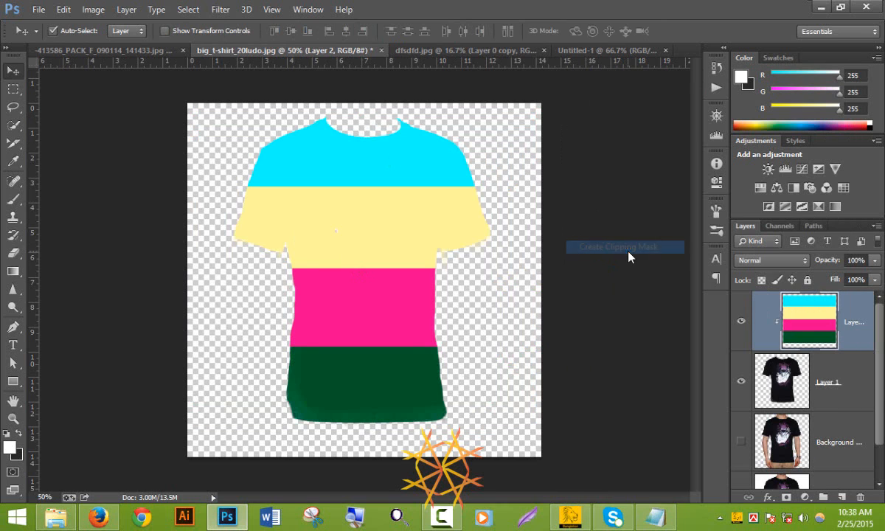
Step: Try the Overlay blend mode on the stripes layer, and switch it to Screen
click(793, 265)
click(749, 172)
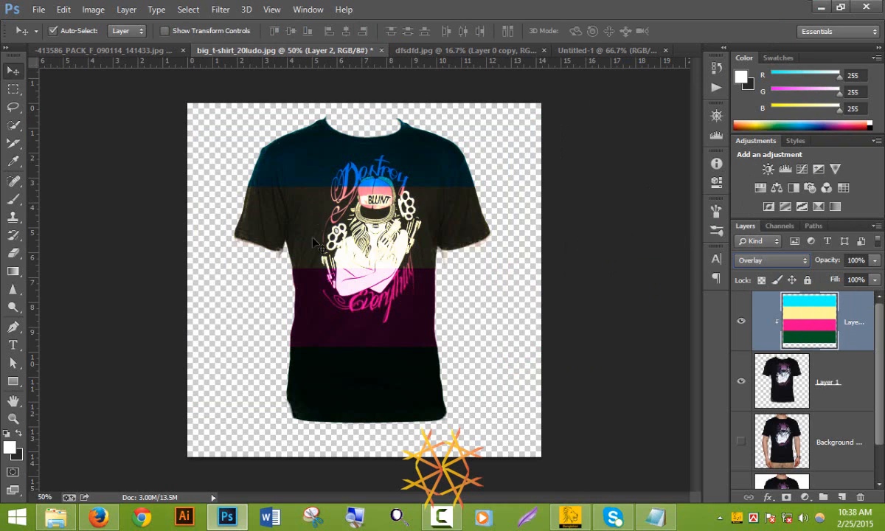
click(752, 268)
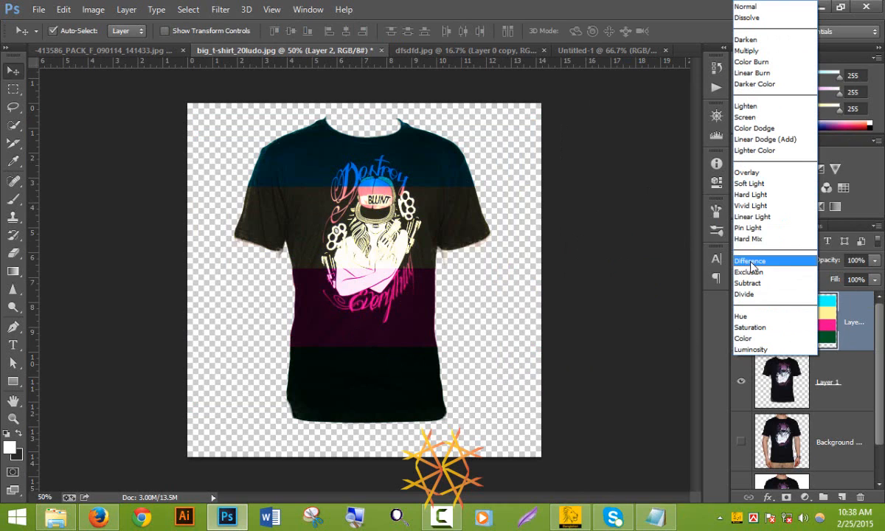
click(759, 118)
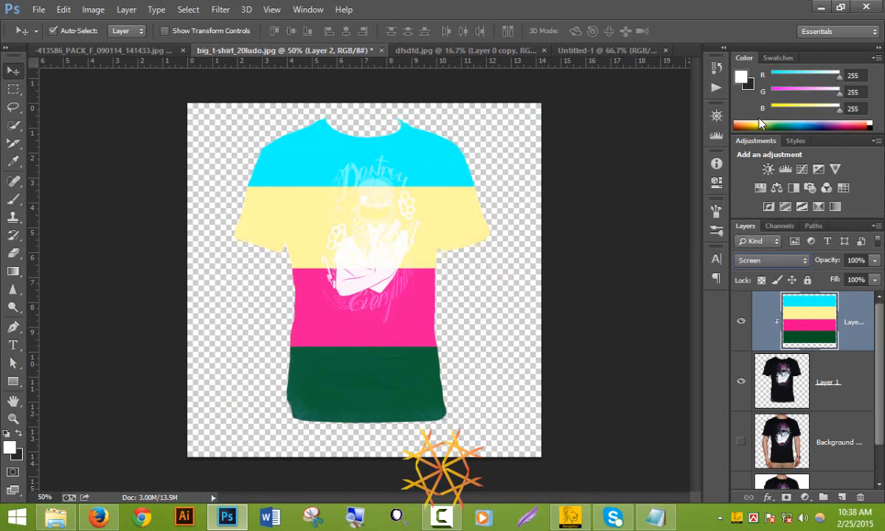
Step: Try the Lighten blend mode on the stripes layer, and show the hidden background layer with the man wearing the T-shirt
click(773, 262)
click(767, 105)
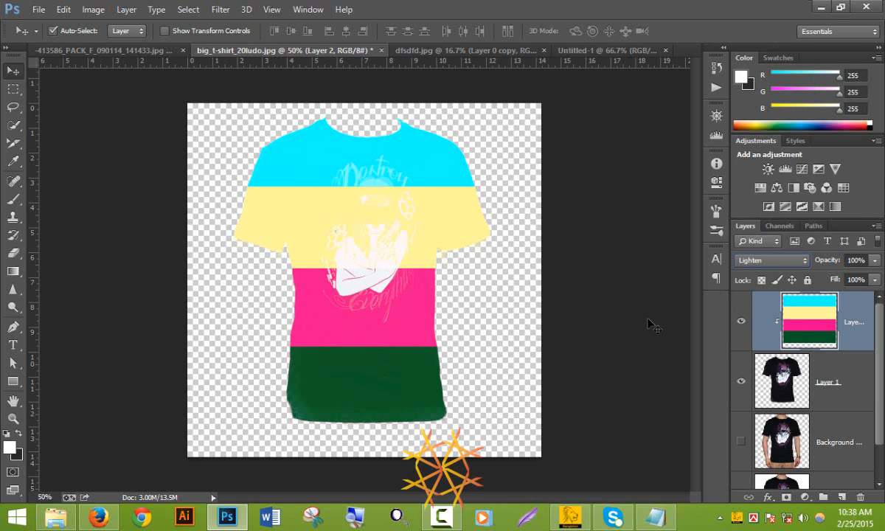
click(741, 442)
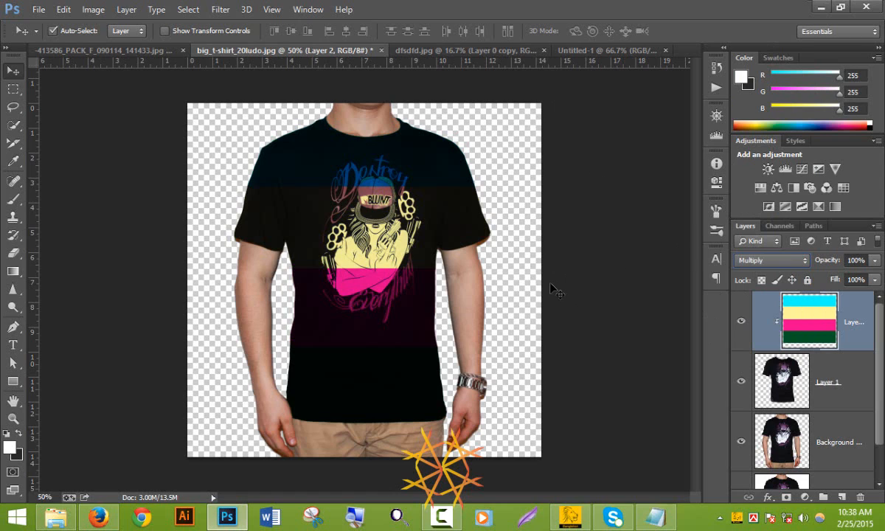
Step: Cycle the stripes layer's blend mode from Multiply through Color Burn to Darker Color
key(shift+plus)
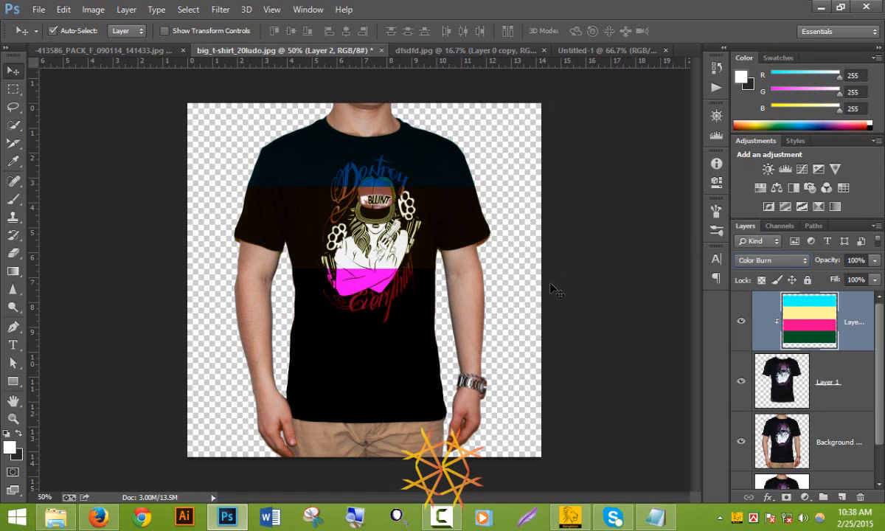
key(shift+plus)
key(shift+plus)
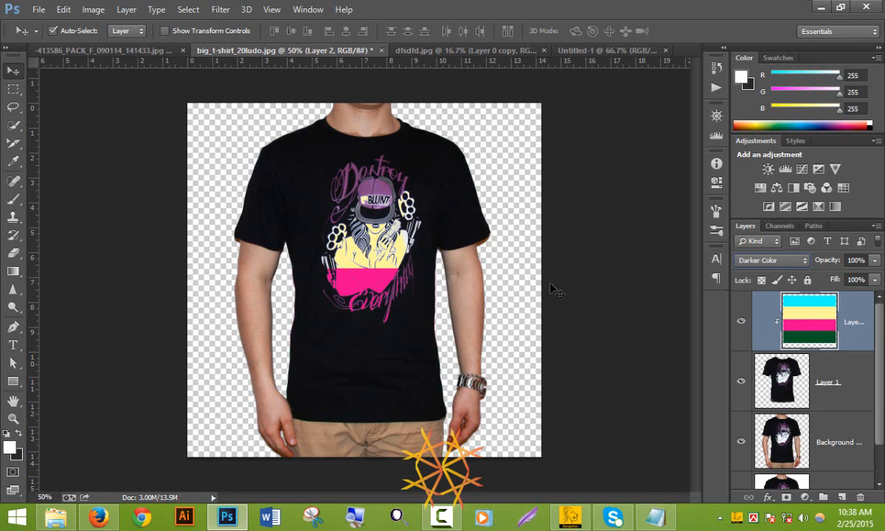
Step: Hide and reshow the stripes and T-shirt cutout layers to compare the shirt with and without the blended stripes
click(741, 320)
click(741, 380)
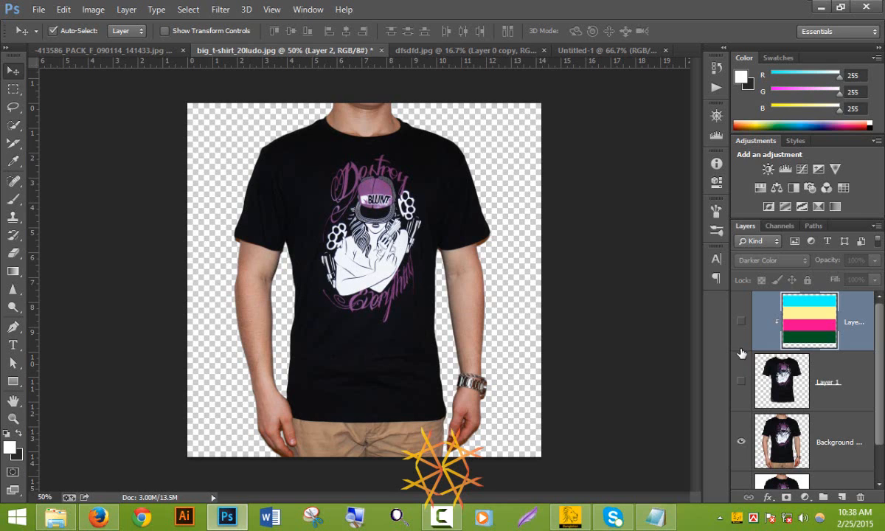
click(741, 380)
click(742, 320)
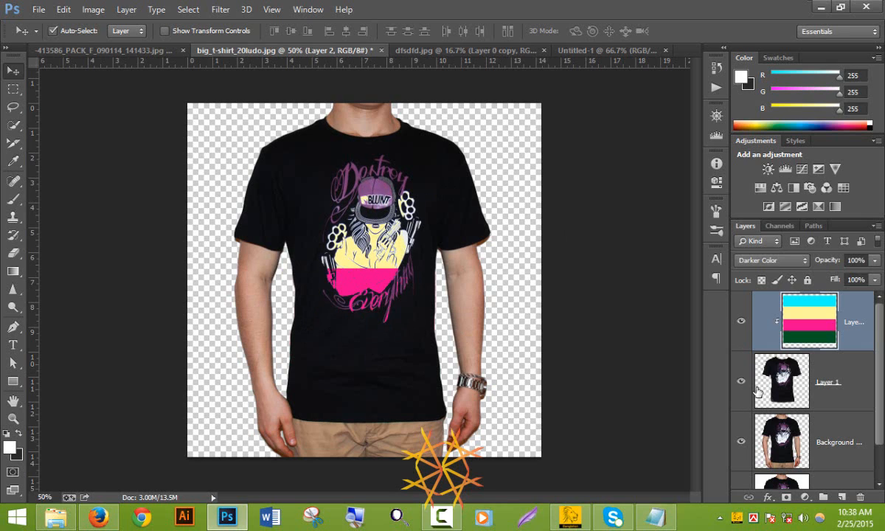
click(742, 321)
click(742, 320)
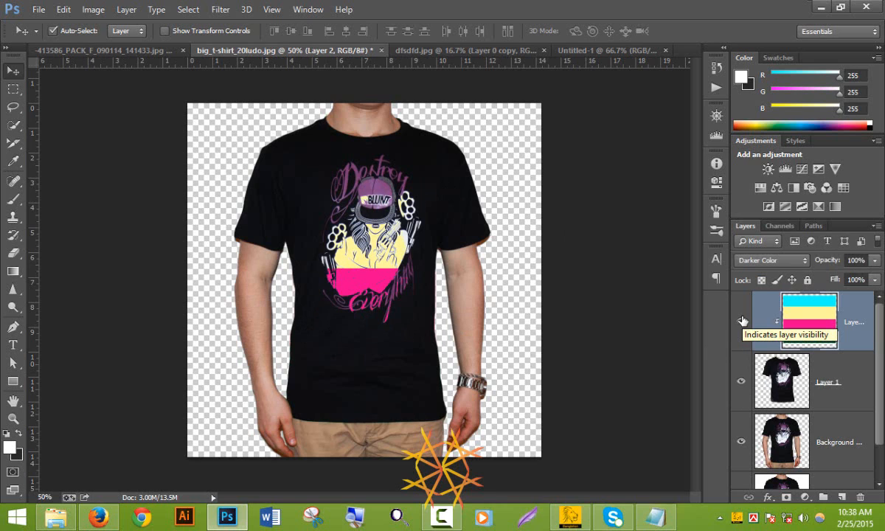
Step: Set the stripes layer's blend mode to Soft Light, and switch to the document with the dark V-neck T-shirt
click(768, 260)
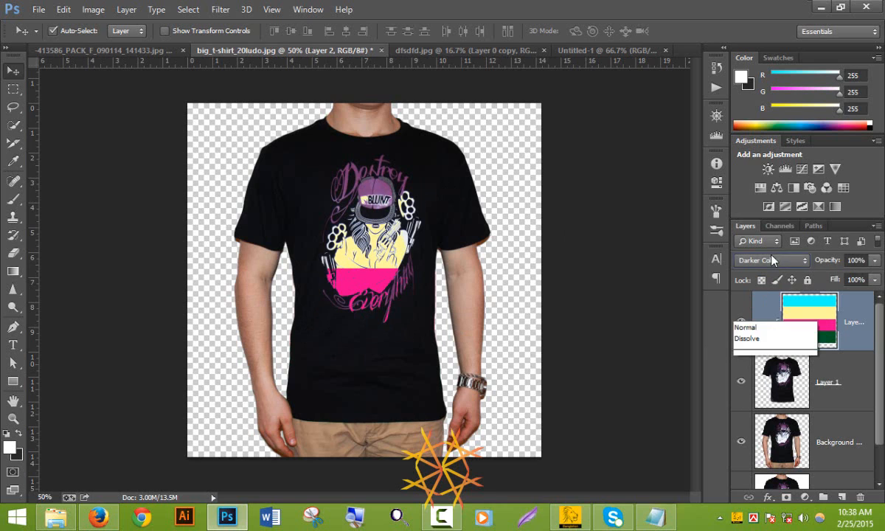
click(749, 183)
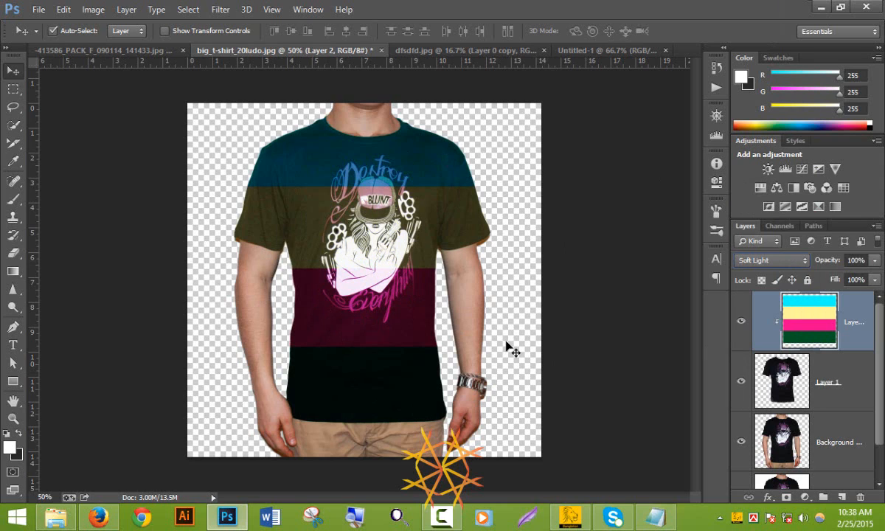
click(70, 49)
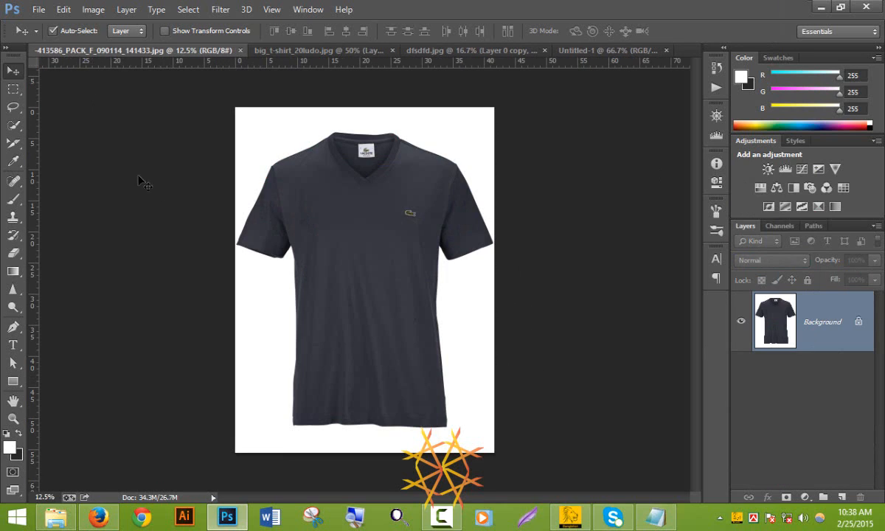